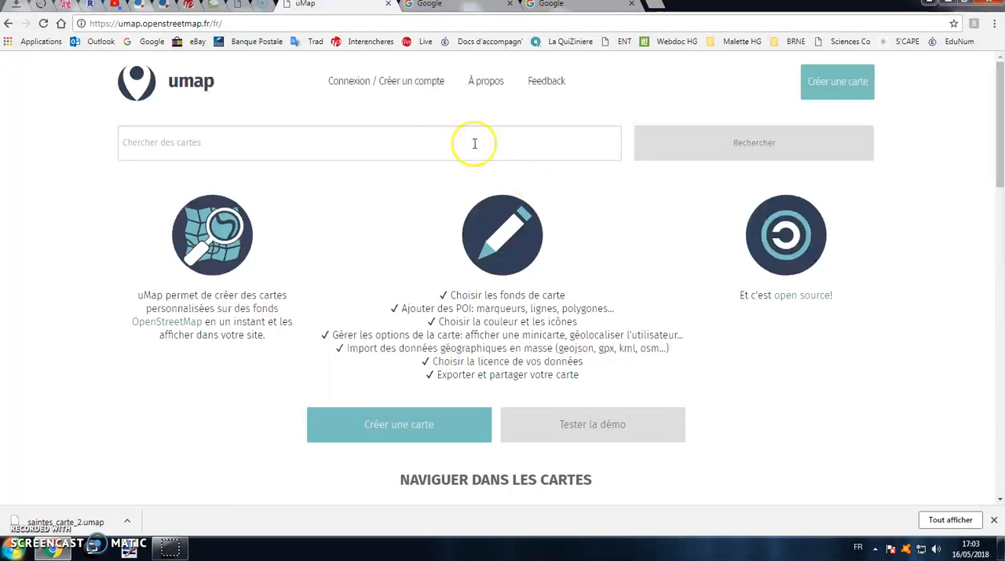
Start the account login and choose OpenStreetMap as the identity provider
click(409, 85)
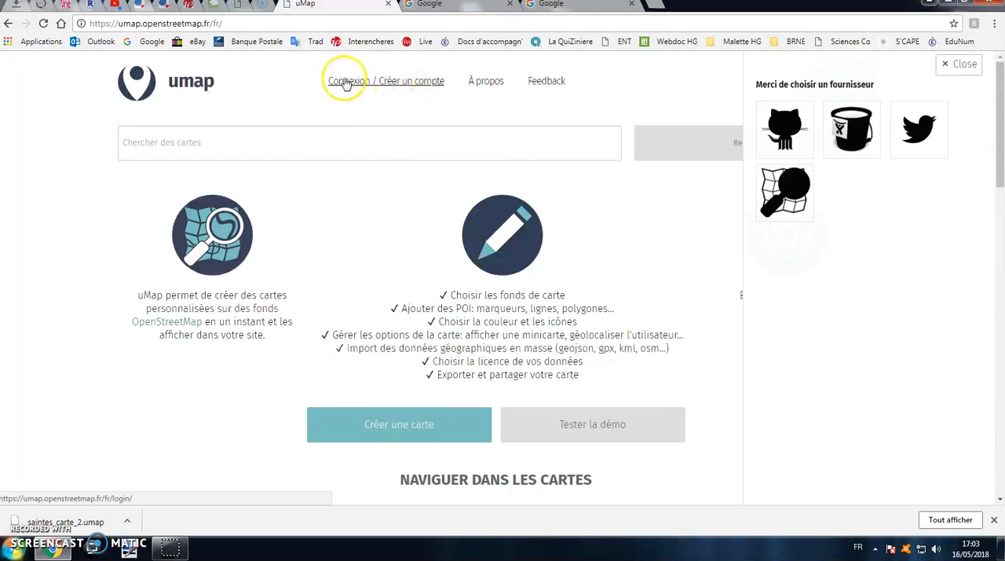
click(785, 190)
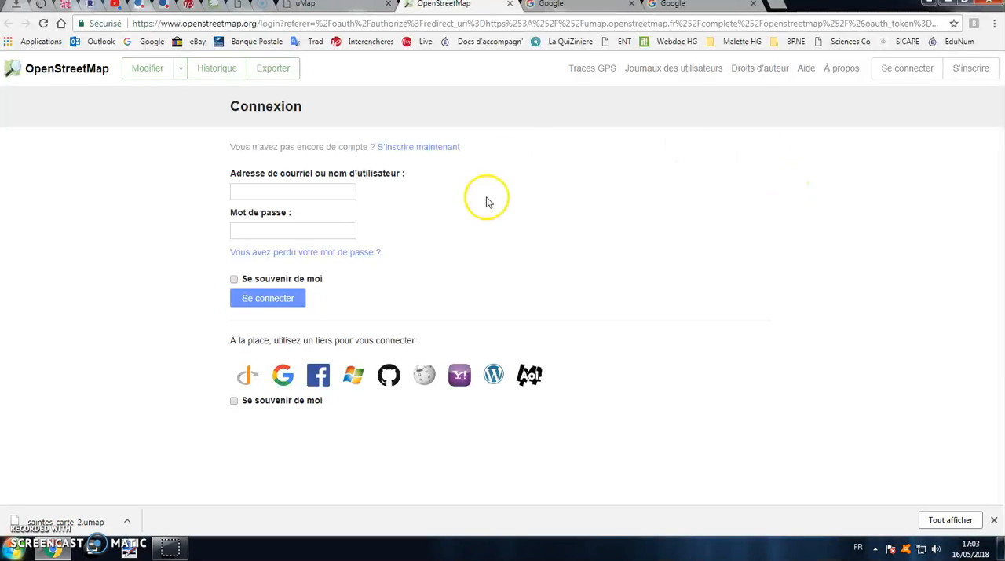
Examine the fields of the OpenStreetMap registration form, and return to the login page
click(442, 154)
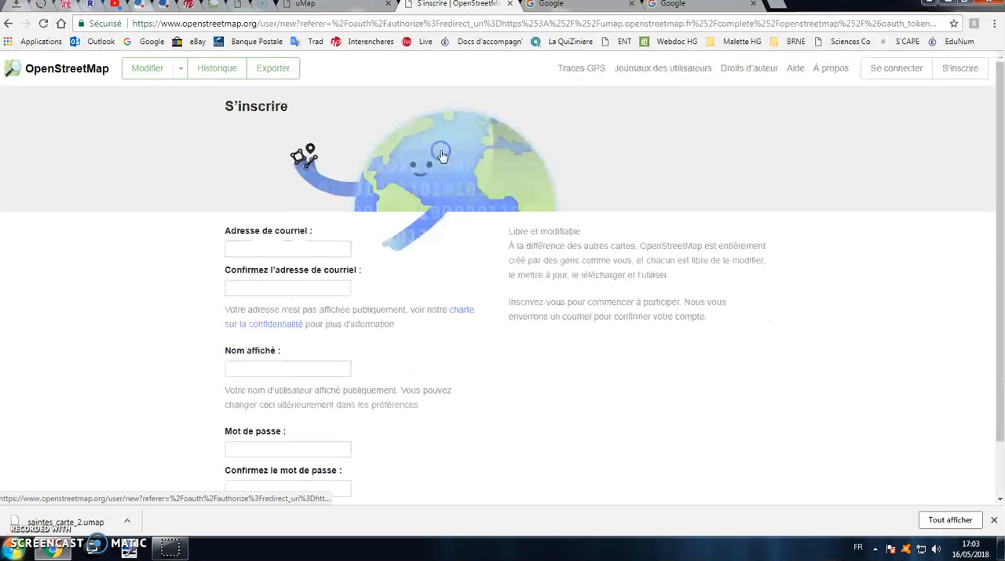
scroll(310, 217, down, 1)
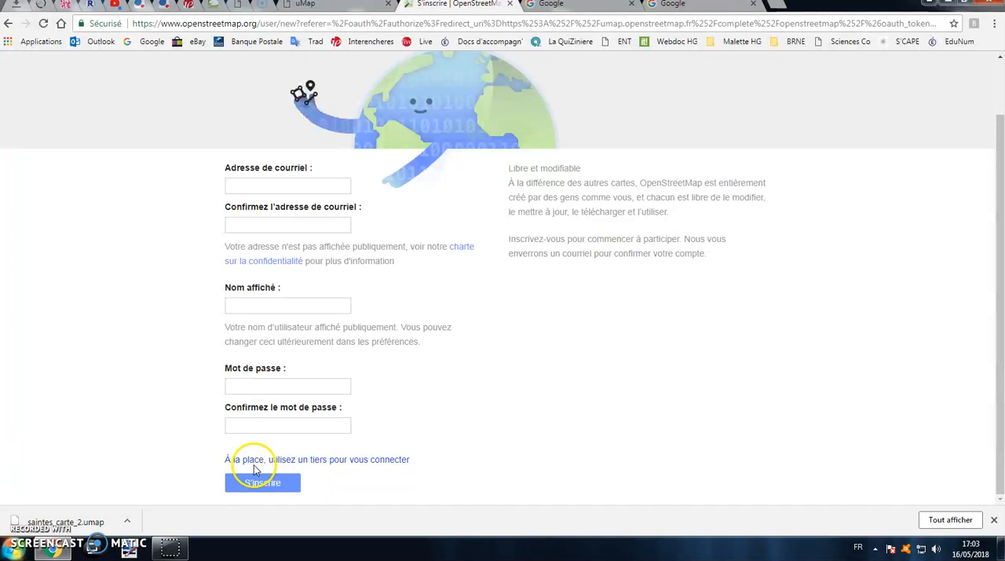
scroll(274, 291, up, 2)
click(7, 27)
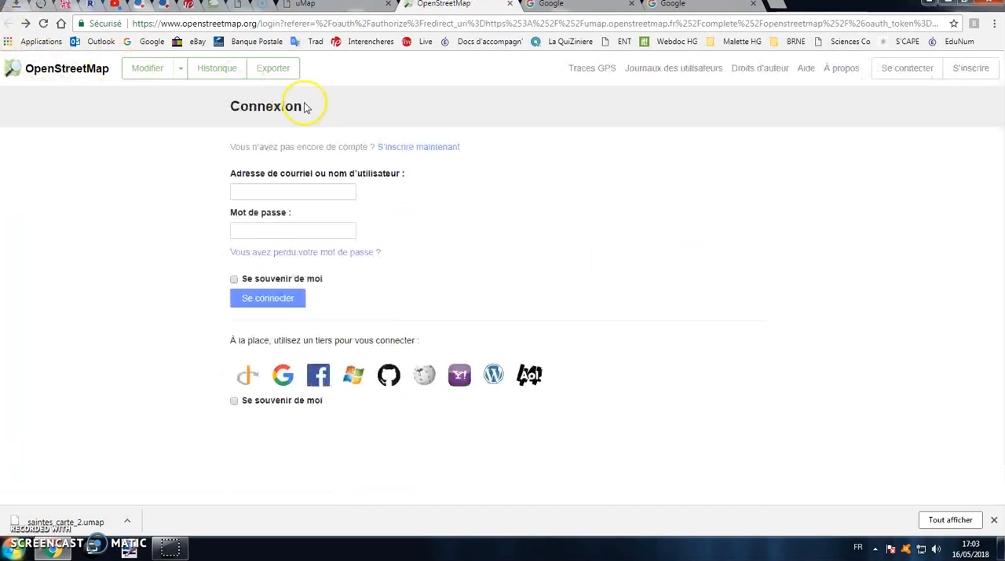
Sign in to OpenStreetMap with the account e-mail address and the account password
click(312, 194)
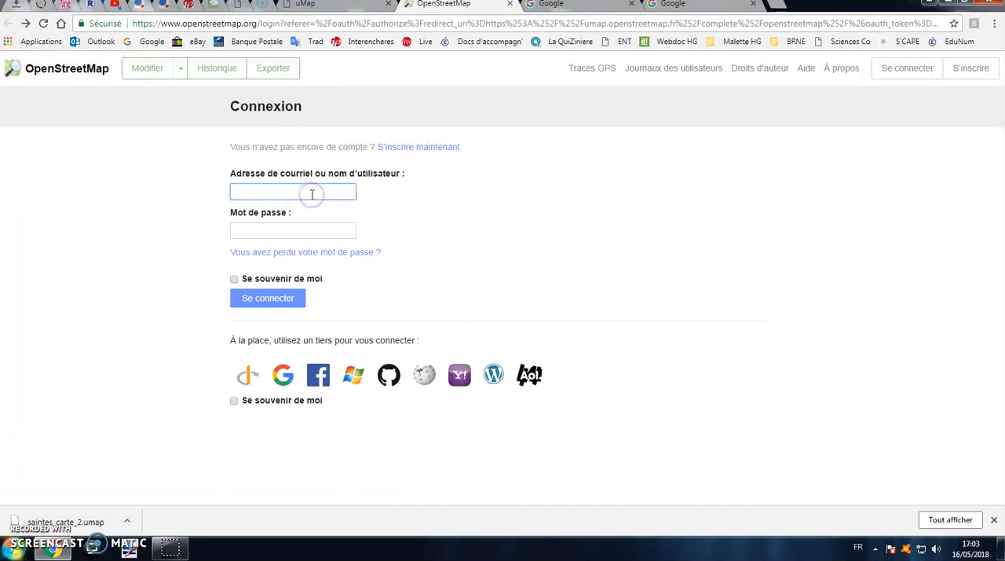
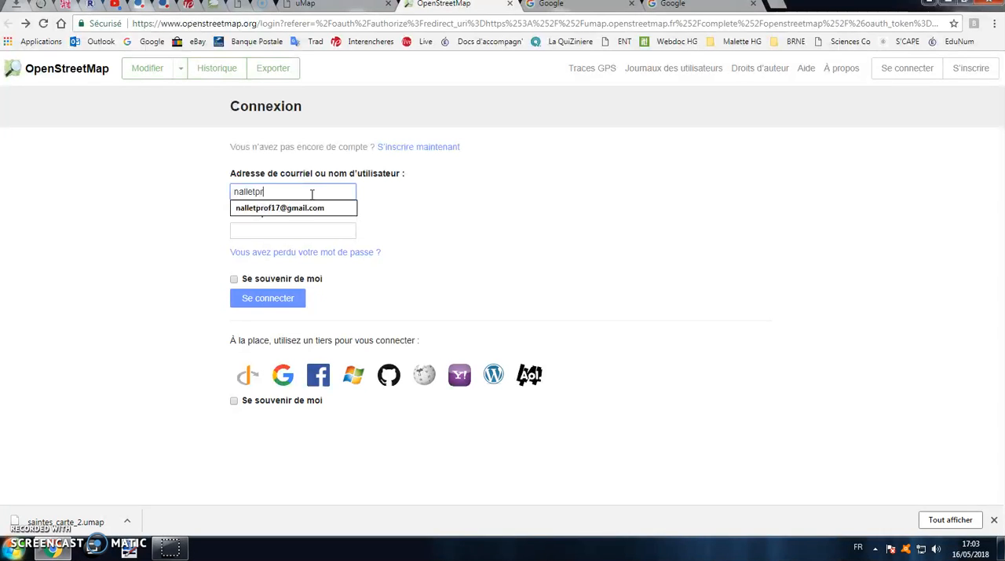
click(307, 208)
click(306, 231)
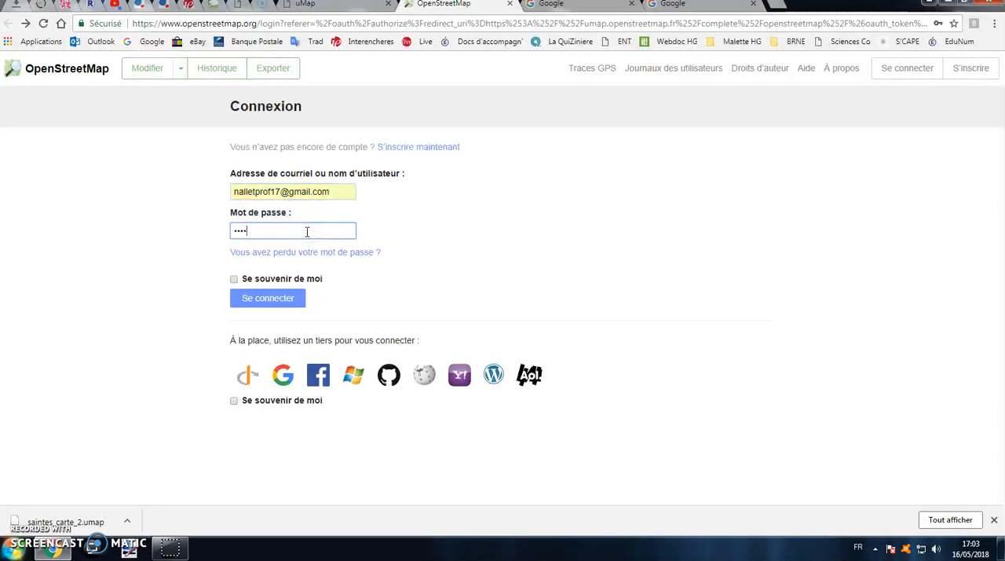
click(265, 296)
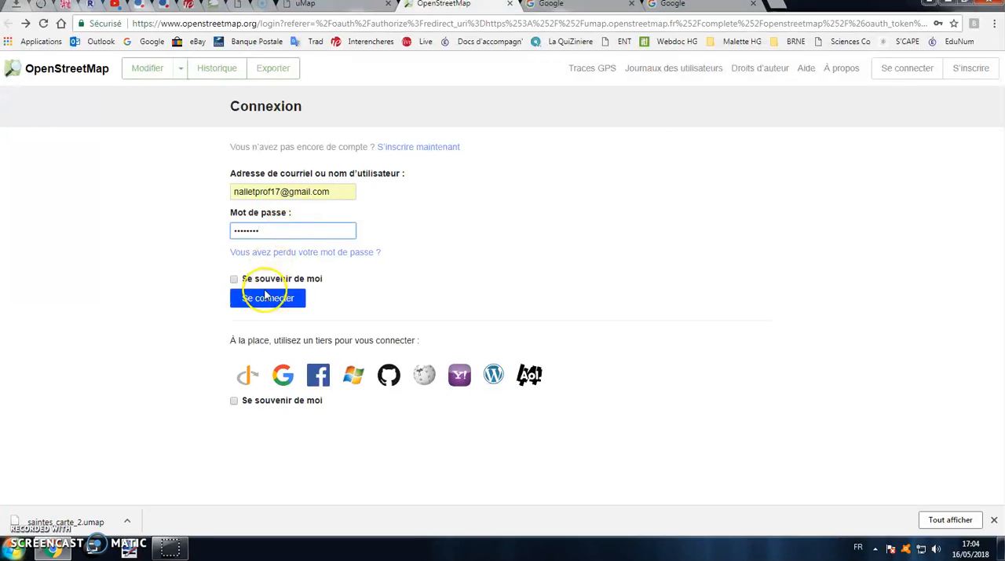
click(276, 246)
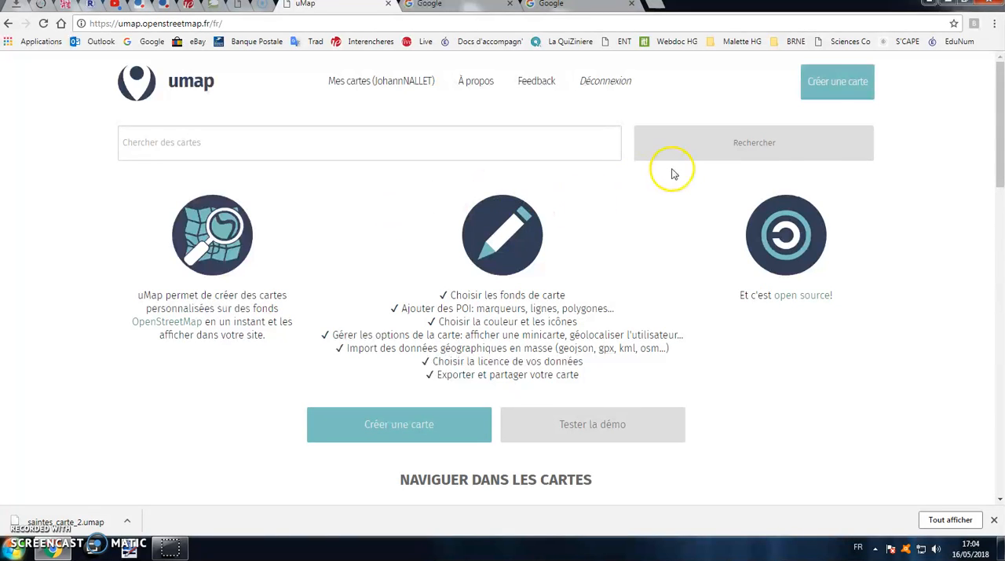
Create a new map and bring France into view on it
click(830, 84)
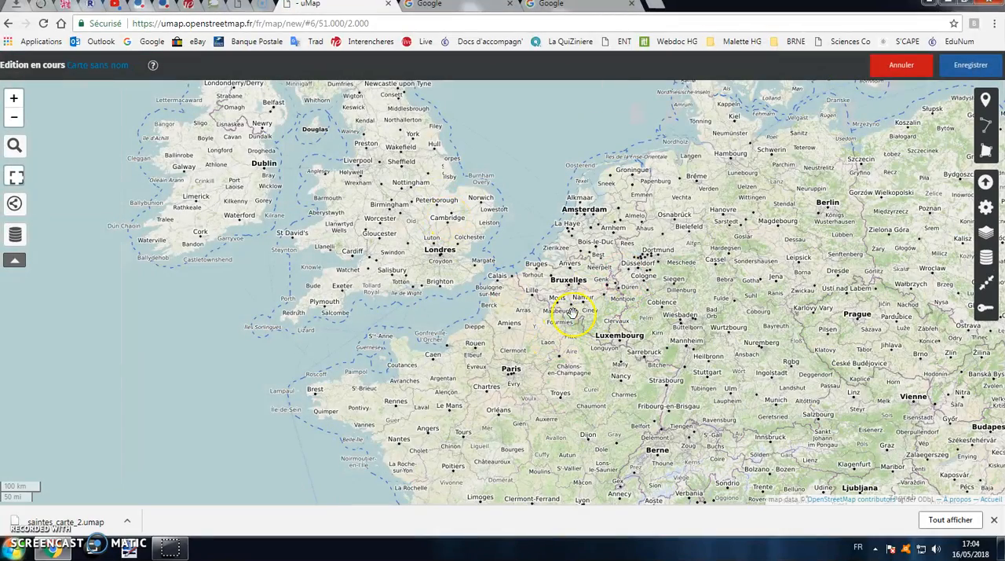
scroll(581, 301, down, 2)
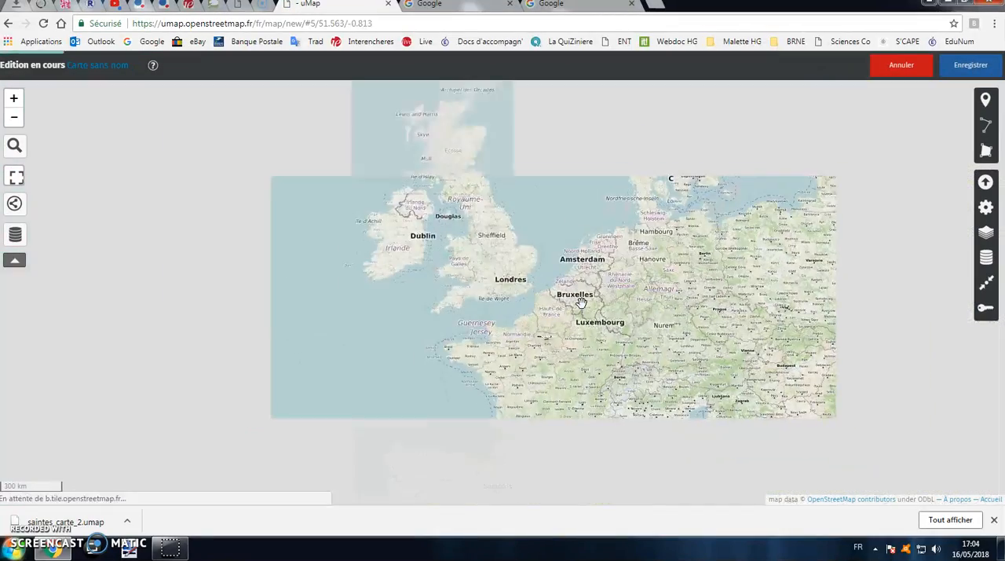
drag(602, 302, 420, 211)
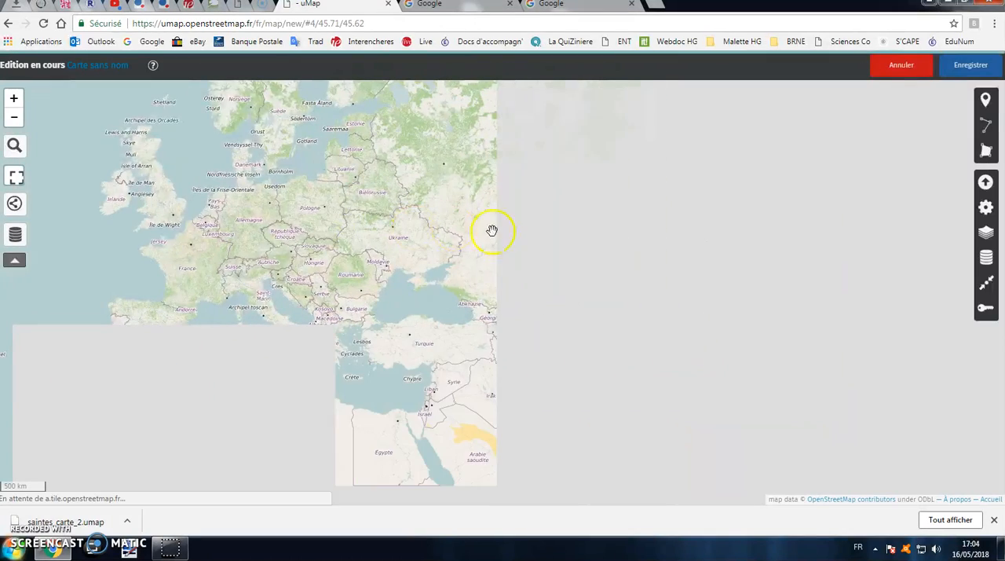
drag(464, 276, 420, 224)
drag(321, 161, 583, 287)
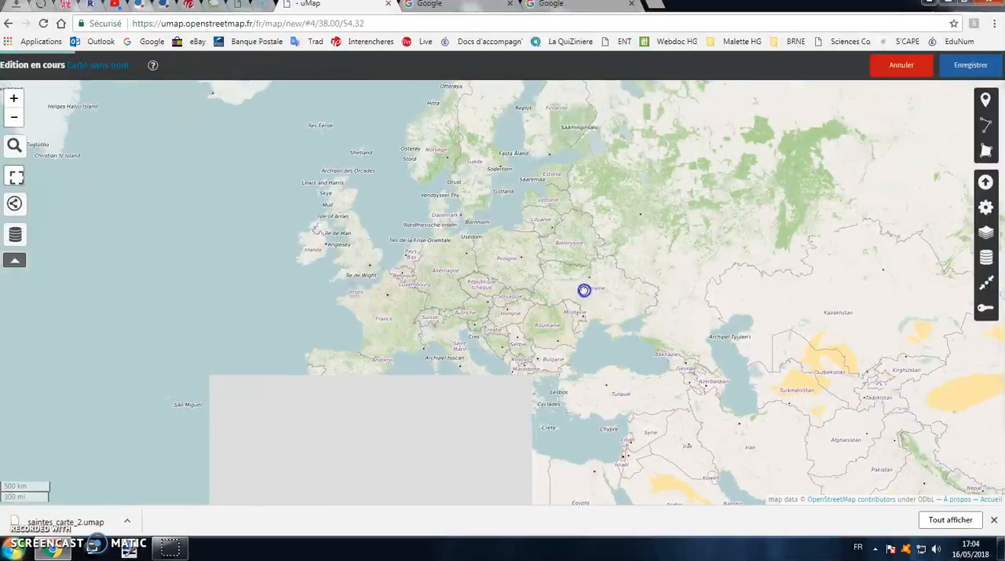
double_click(377, 316)
drag(404, 247, 456, 240)
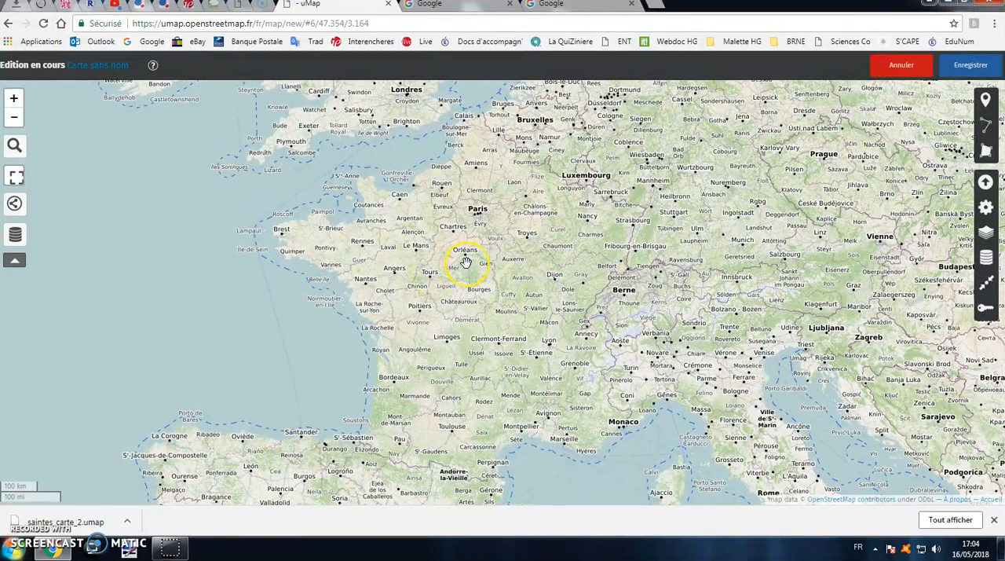
drag(466, 262, 340, 206)
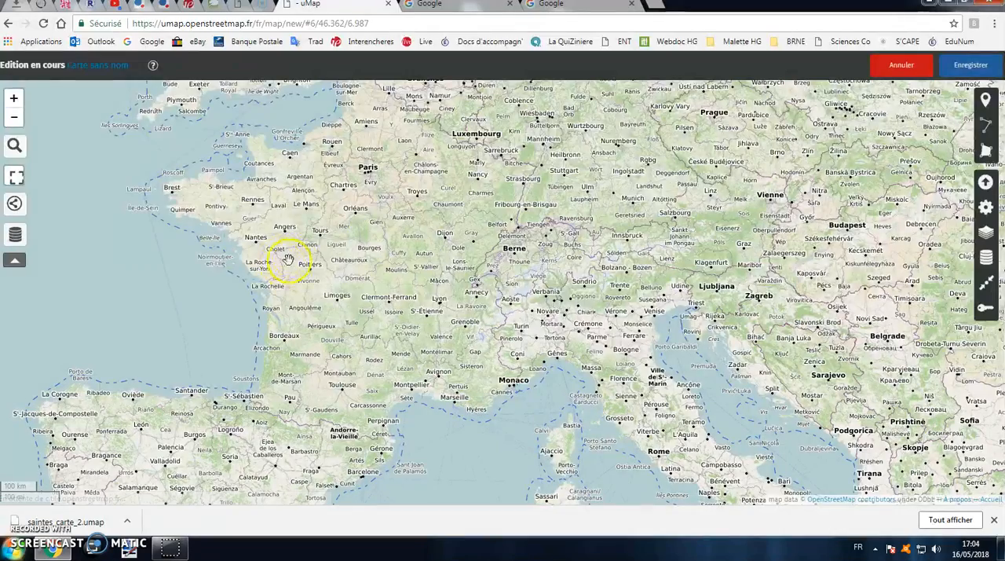
Try out the map's zoom levels and return to an overview of all of France
click(13, 98)
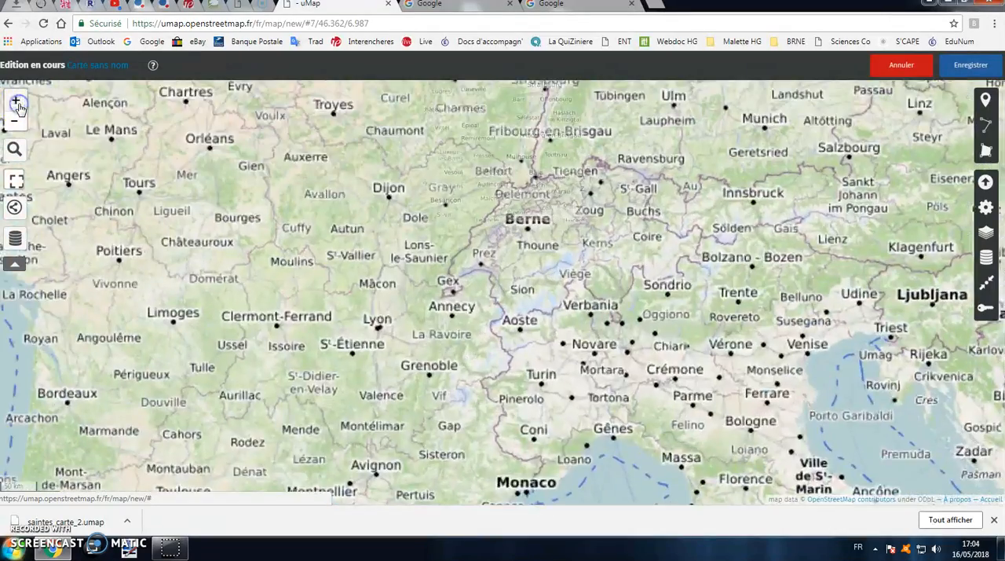
click(14, 98)
click(13, 116)
click(13, 116)
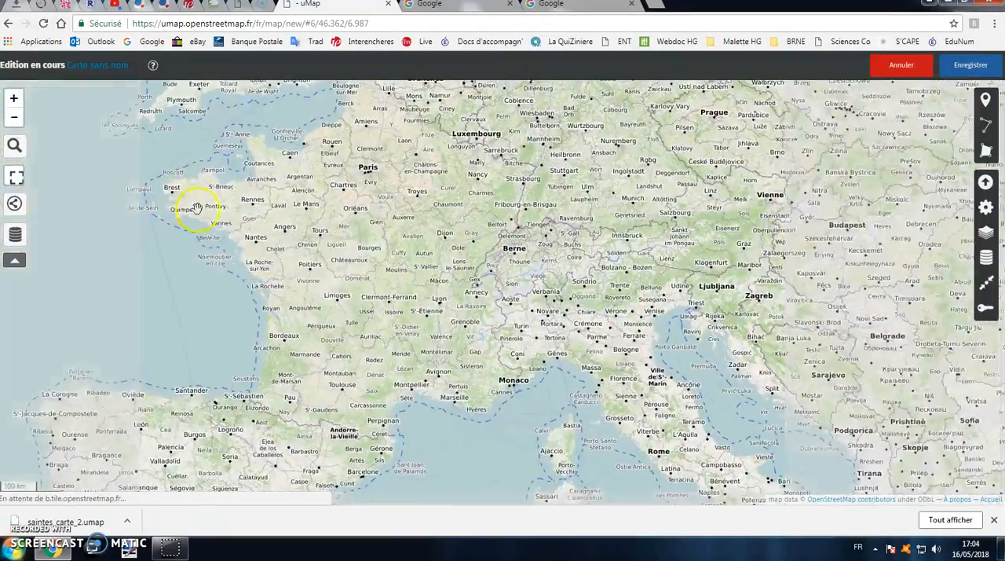
scroll(334, 269, up, 3)
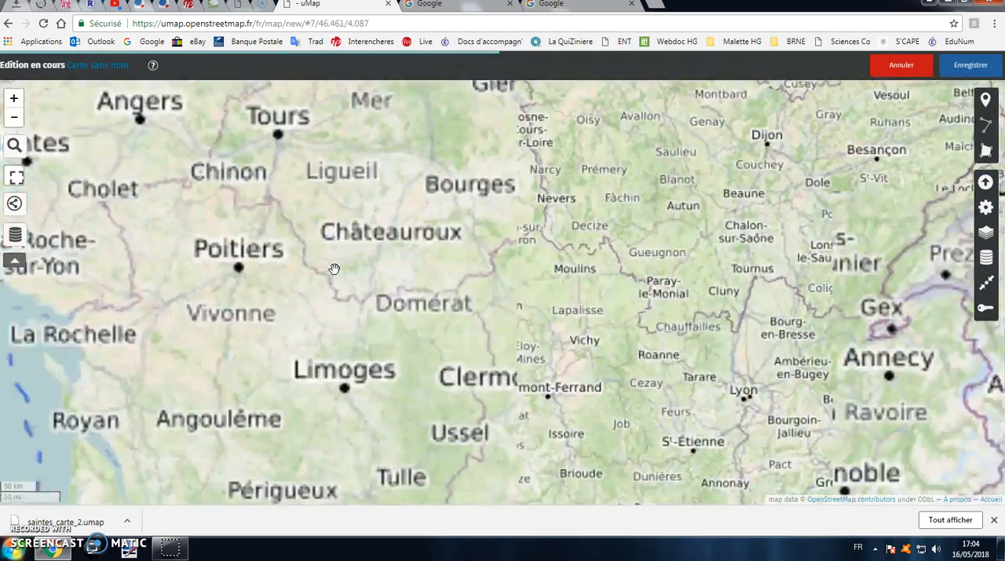
scroll(334, 269, down, 2)
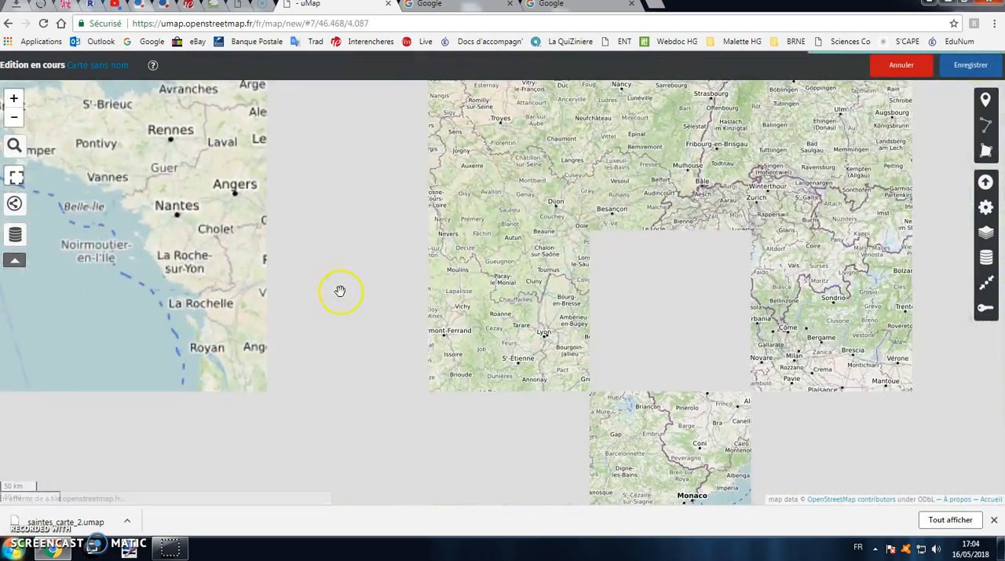
scroll(411, 272, down, 1)
drag(453, 238, 523, 268)
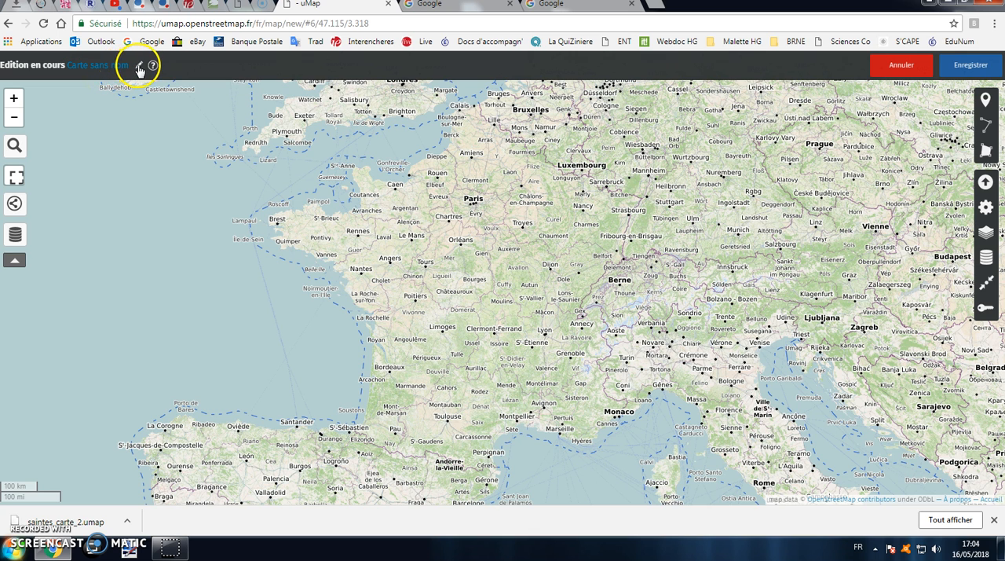
Name the map "Carte de Saintes historique" and save it
click(139, 66)
drag(873, 147, 733, 128)
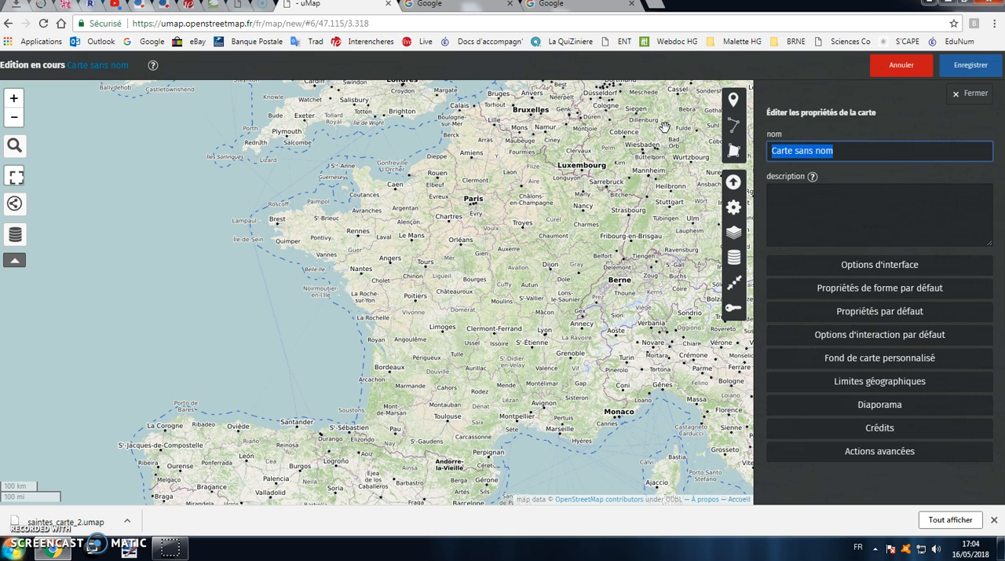
text(Cart)
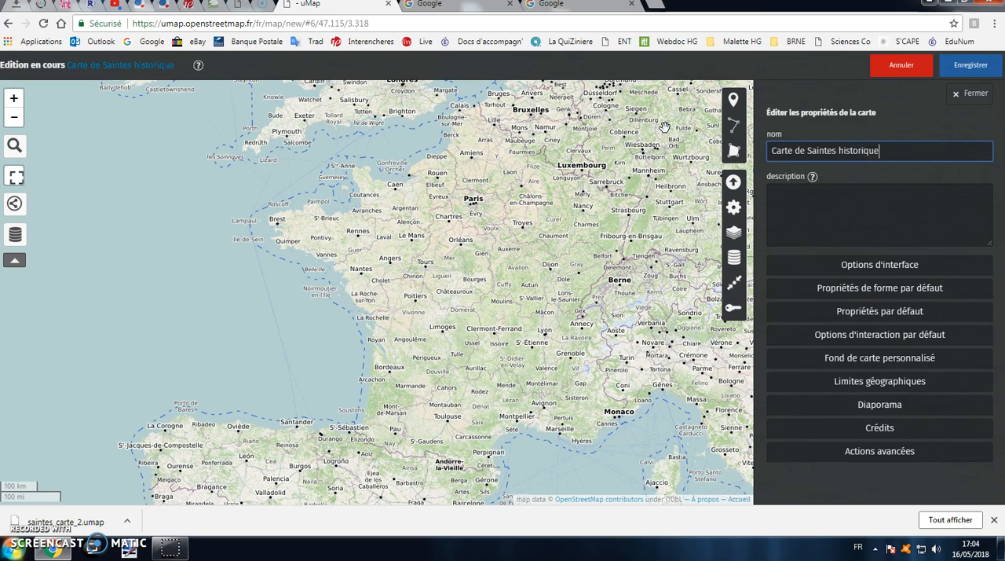
click(963, 67)
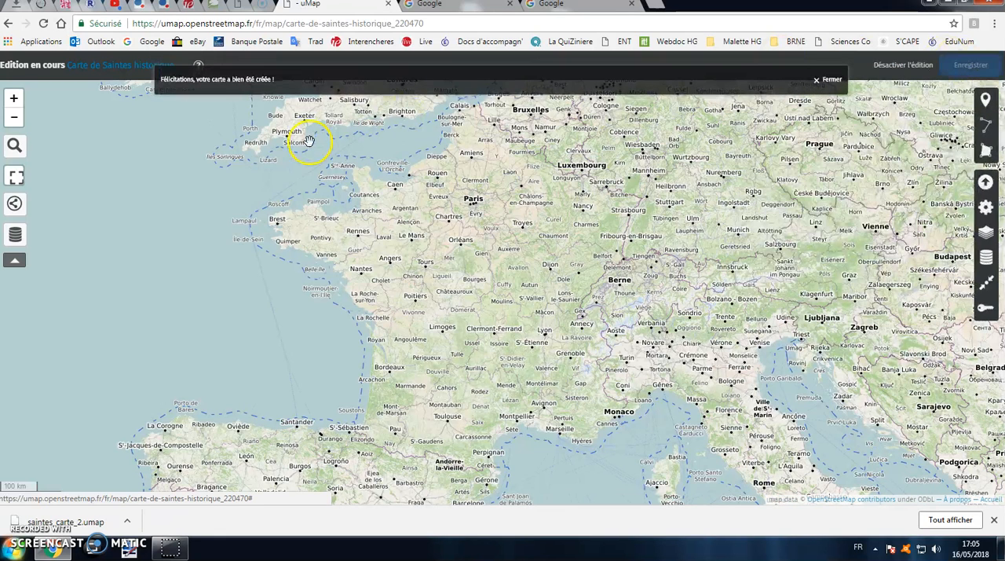
click(818, 77)
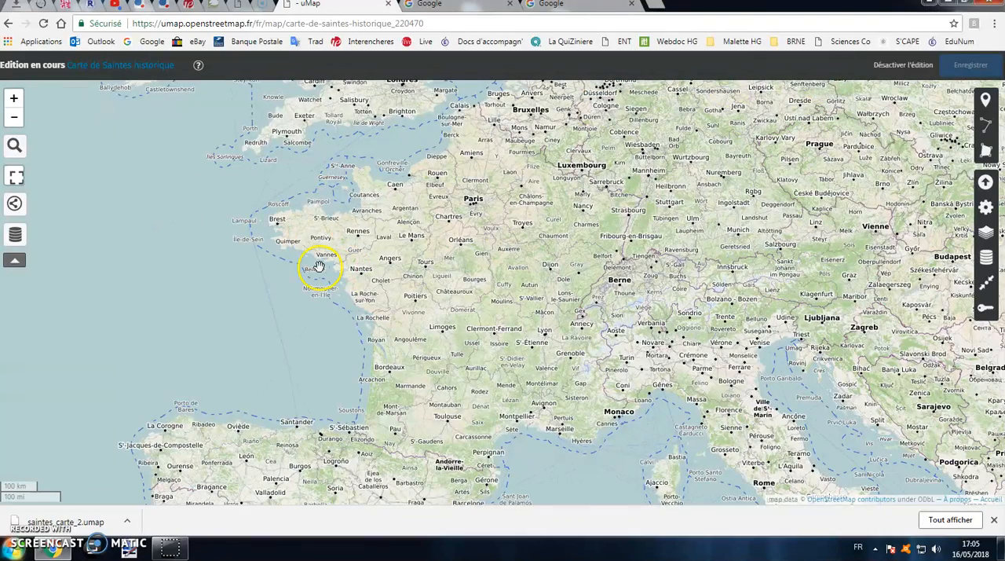
Search for the place "saintes", go to the town of Saintes in France, and frame the whole town on the map
scroll(409, 332, up, 5)
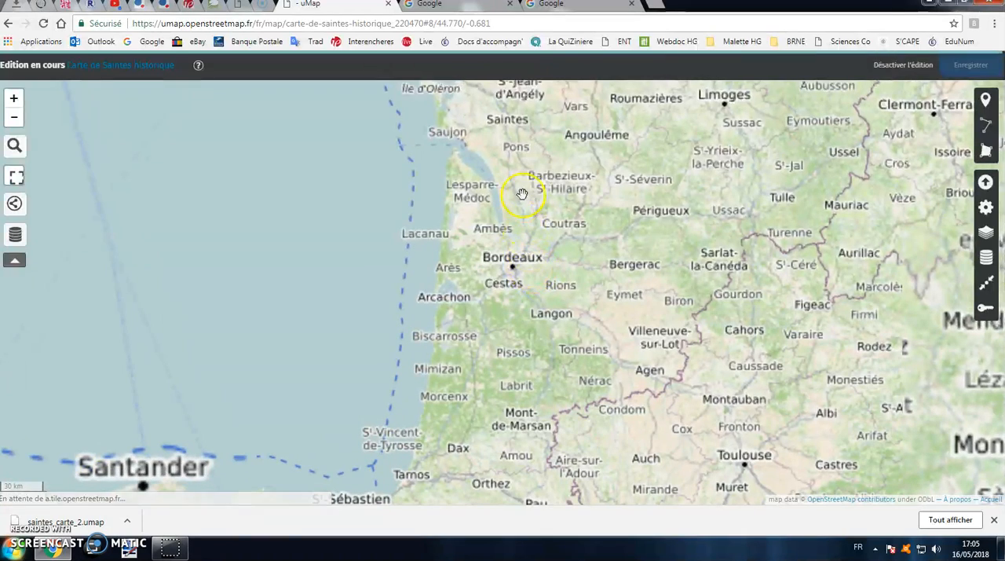
scroll(550, 226, up, 3)
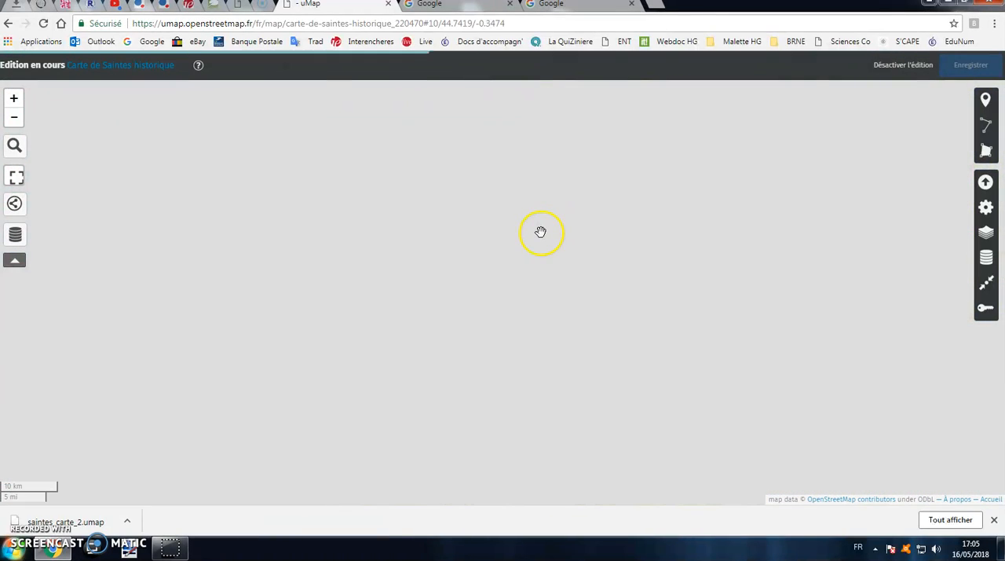
scroll(540, 231, down, 1)
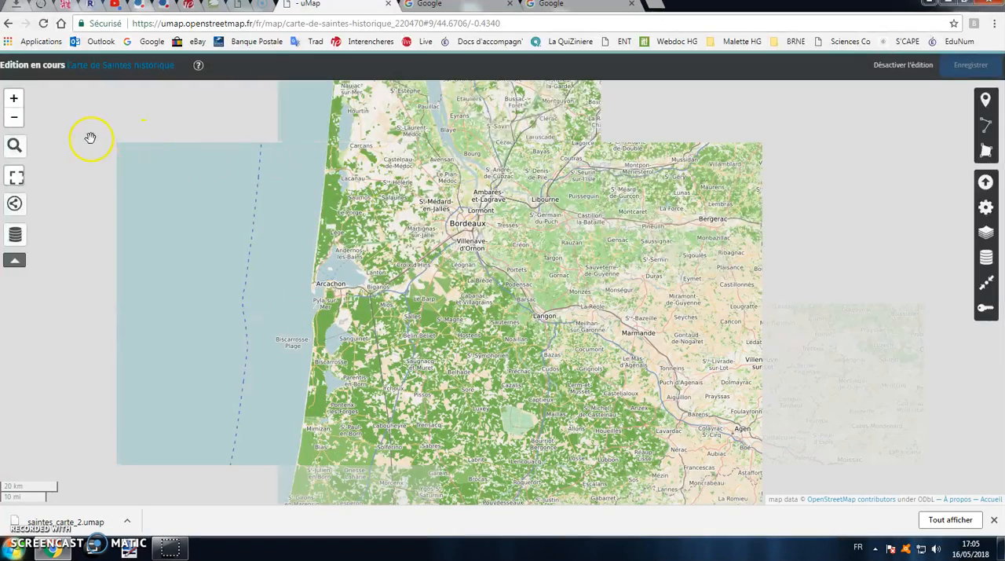
click(14, 146)
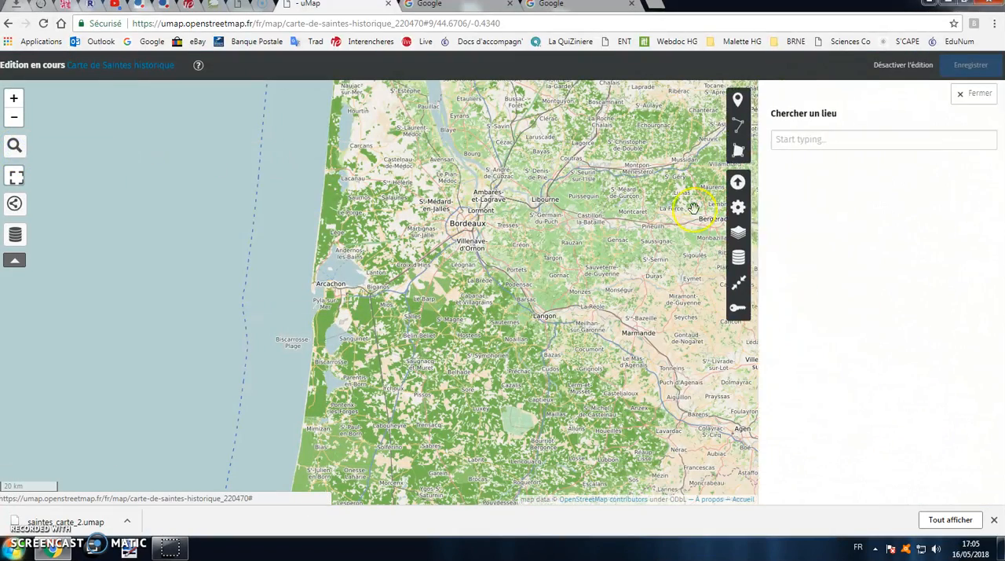
text(S)
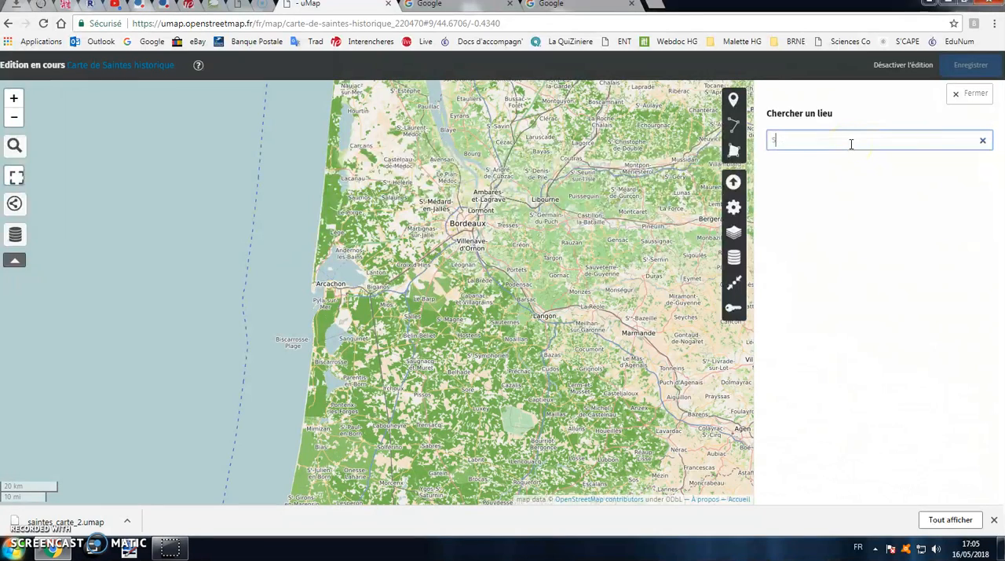
text(aintes)
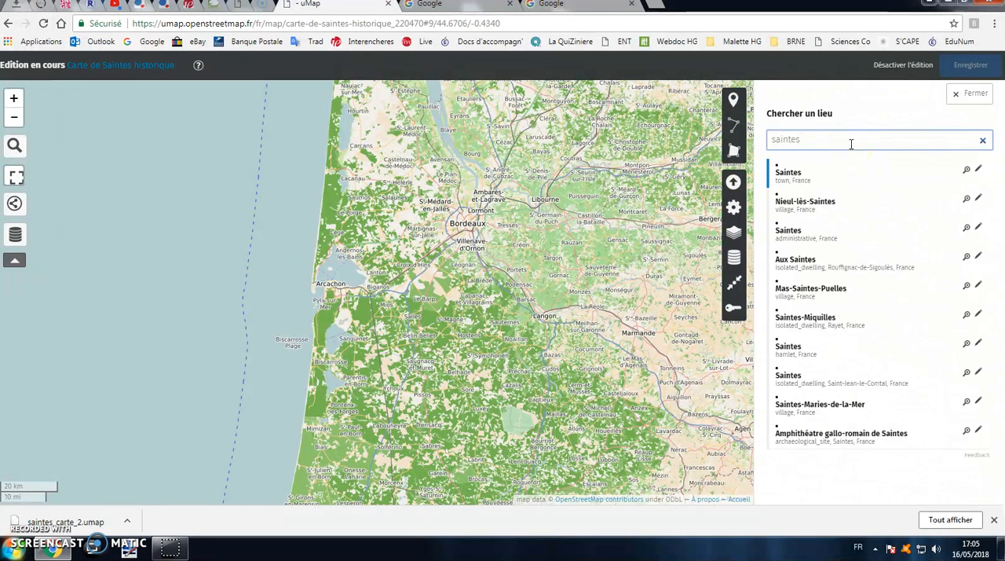
click(791, 174)
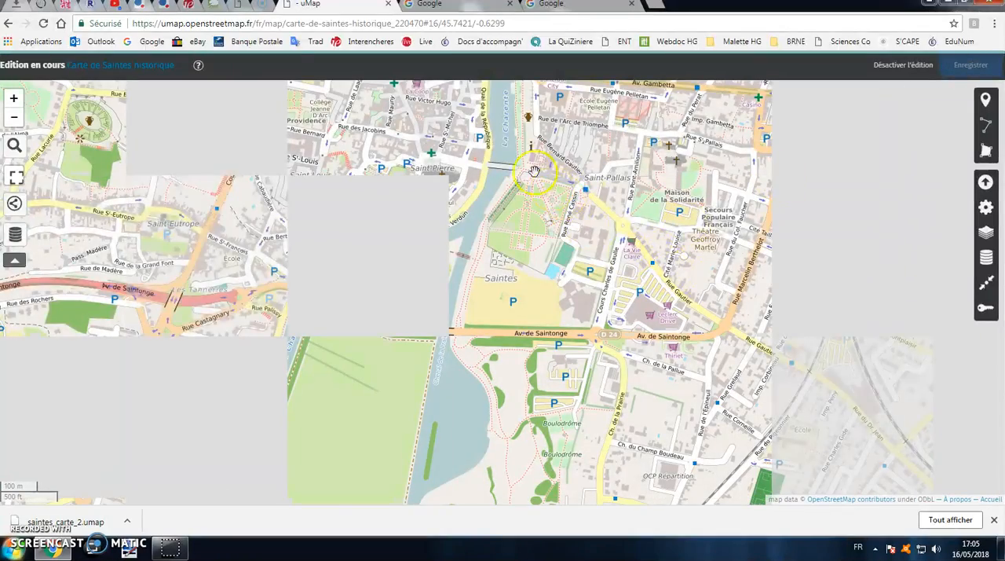
drag(531, 180, 536, 247)
scroll(516, 220, down, 1)
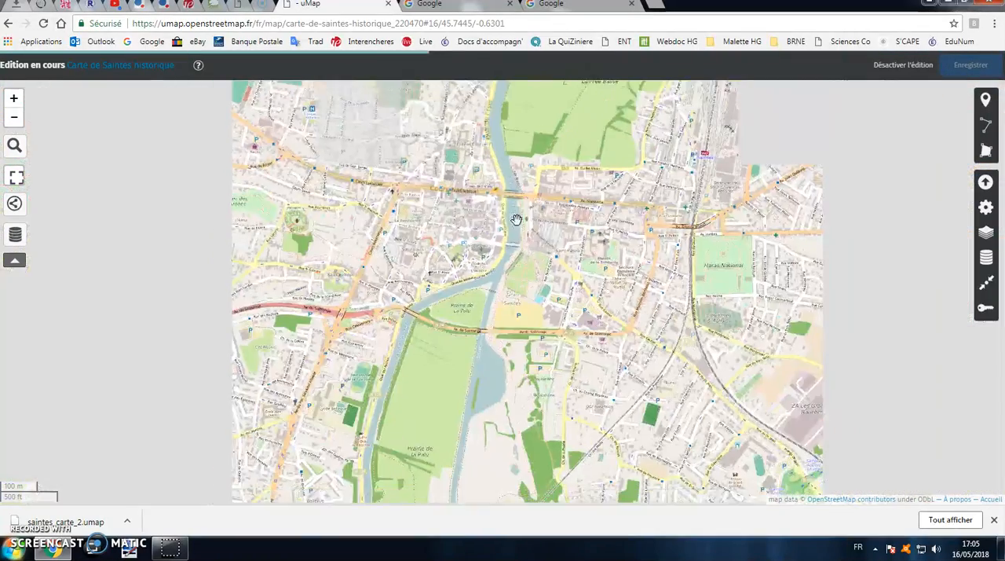
scroll(534, 187, down, 1)
drag(535, 187, 548, 287)
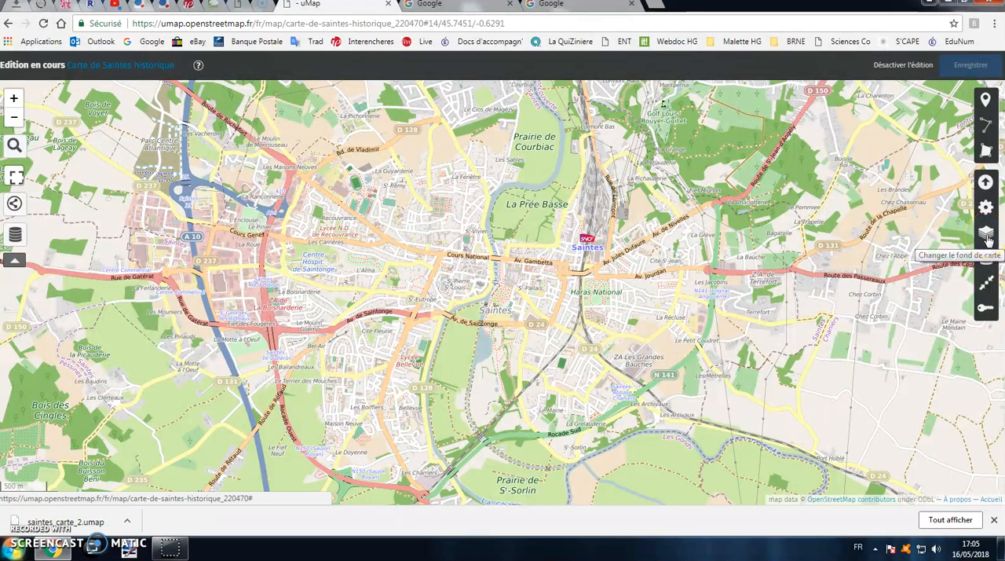
Try a pale grey CartoDB background on the Saintes map and test it at another zoom level
click(986, 236)
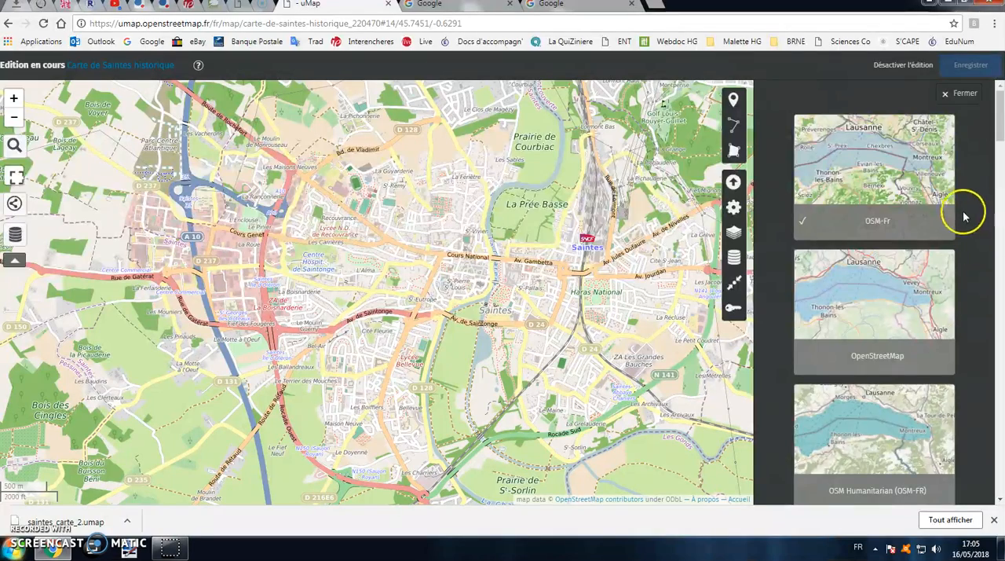
scroll(964, 212, down, 2)
scroll(962, 212, down, 5)
click(948, 272)
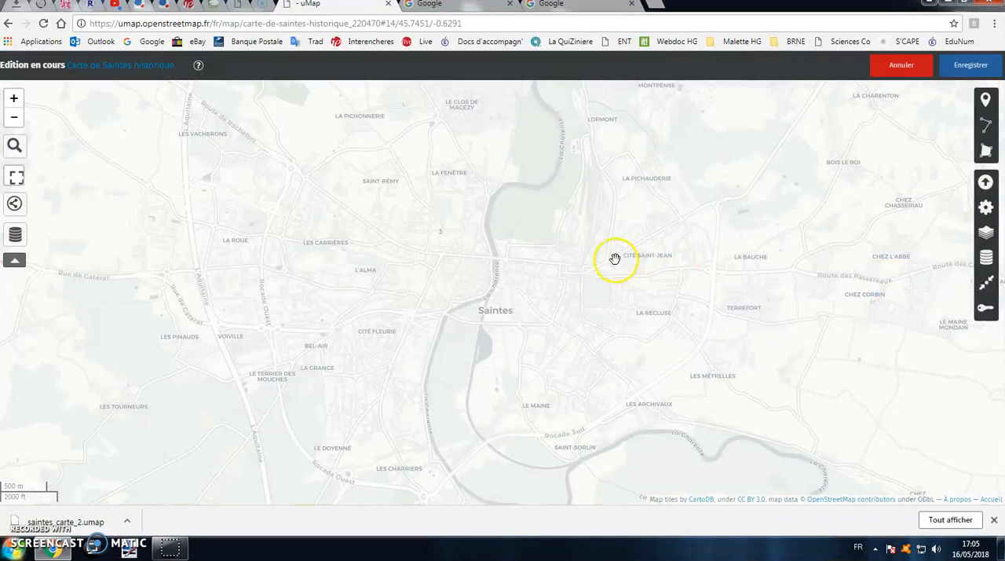
scroll(498, 254, up, 1)
scroll(498, 253, down, 1)
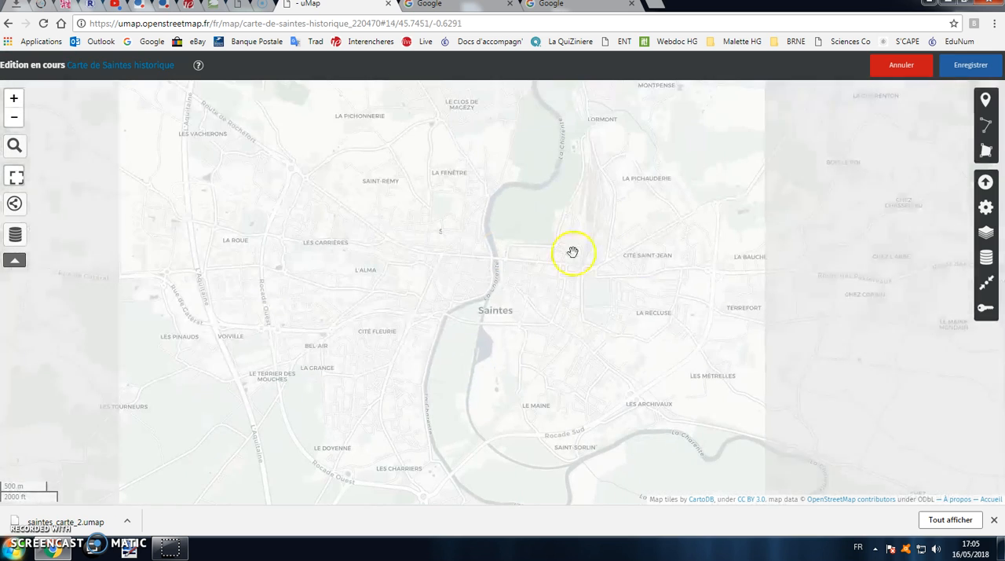
Try the OSM Lyrk background on the map and check it closer in on Saintes
click(986, 237)
scroll(935, 308, up, 3)
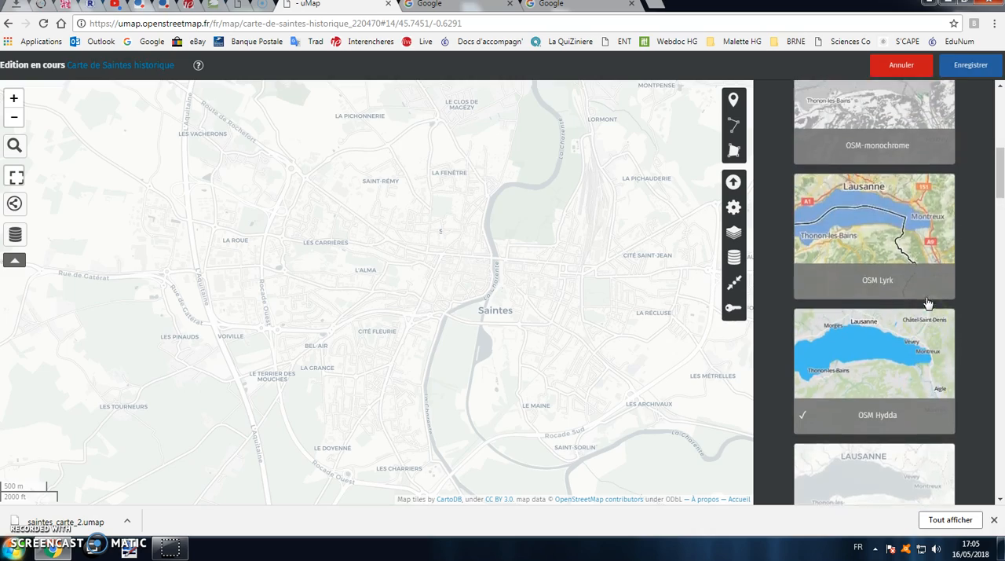
click(903, 278)
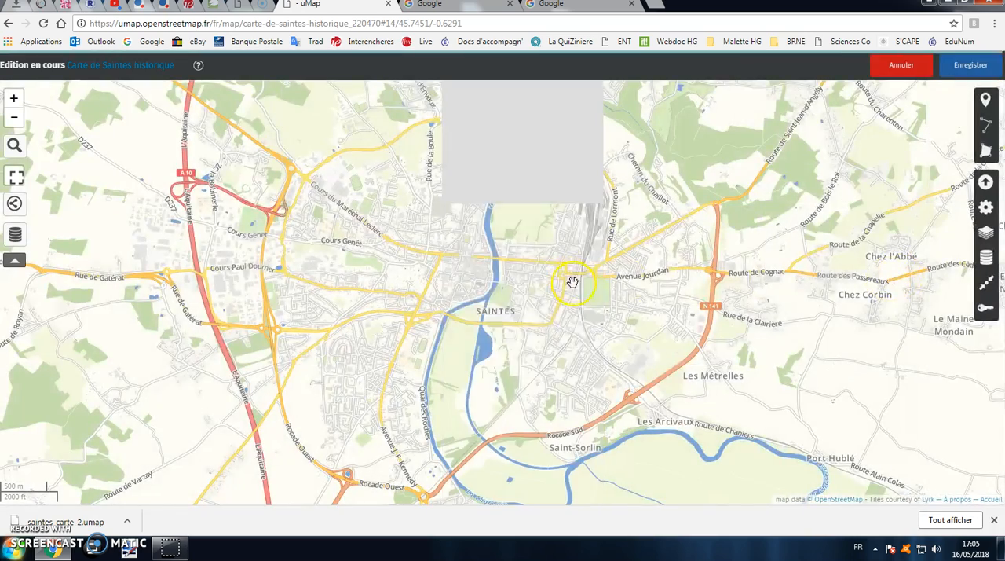
scroll(511, 301, up, 1)
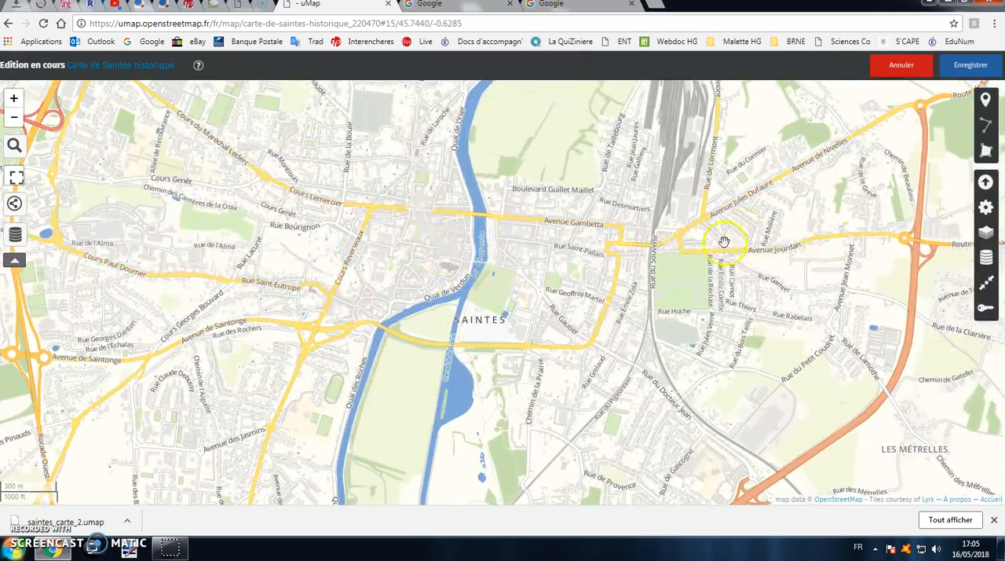
Set the map background back to OSM-Fr and save the map
click(986, 237)
scroll(883, 273, up, 3)
click(883, 273)
scroll(883, 272, up, 4)
click(883, 236)
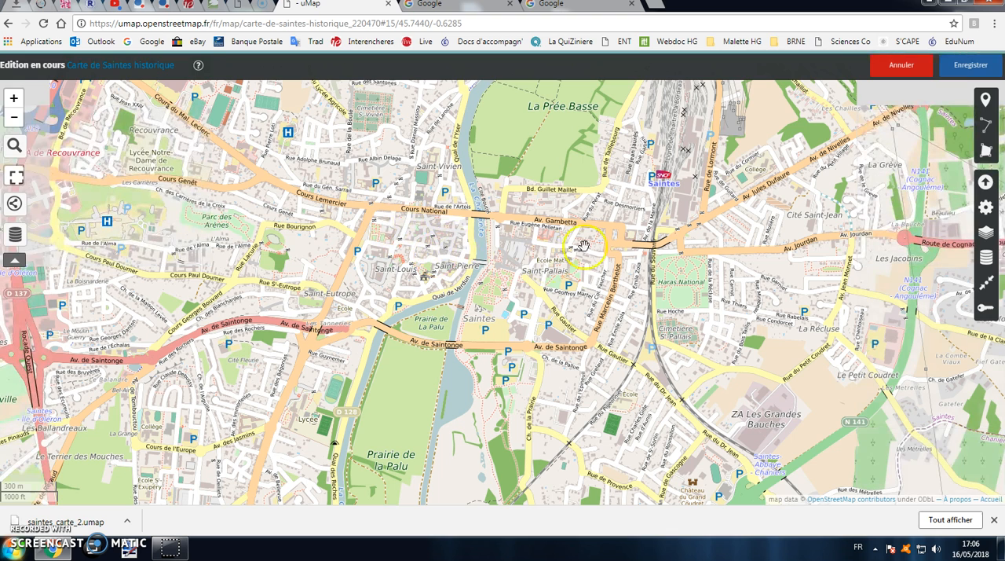
click(967, 66)
click(994, 519)
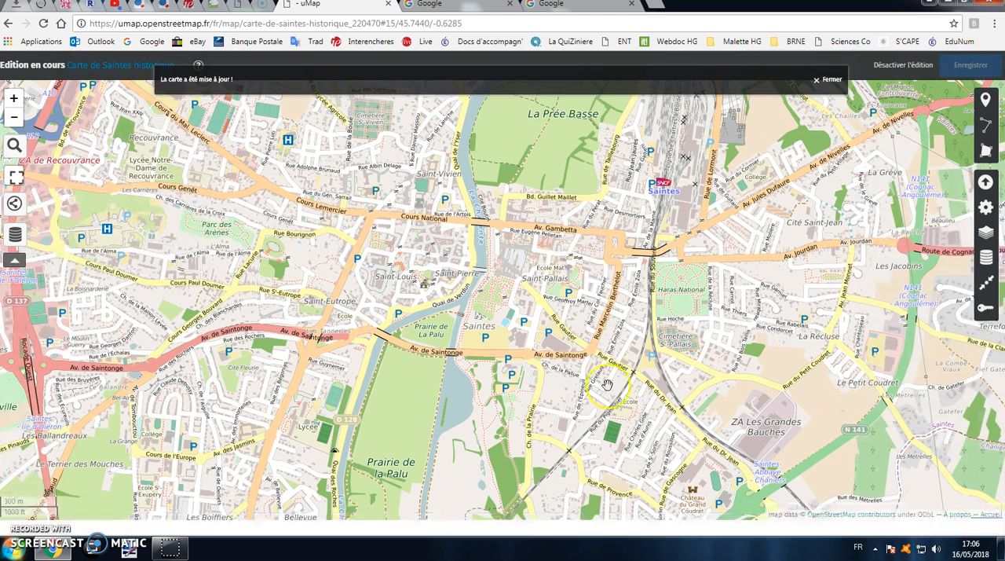
drag(344, 235, 484, 262)
click(200, 219)
scroll(380, 282, down, 1)
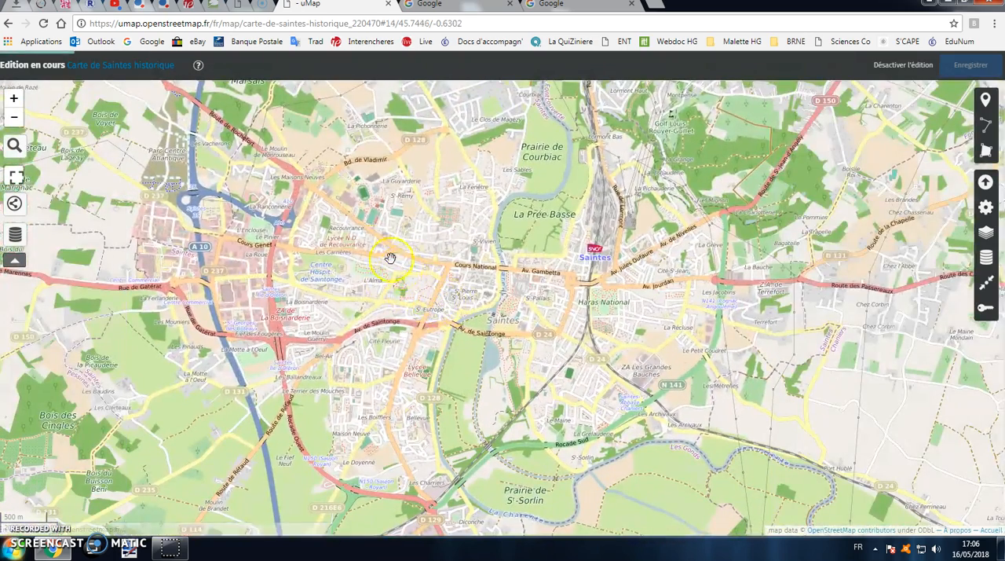
click(15, 177)
click(15, 177)
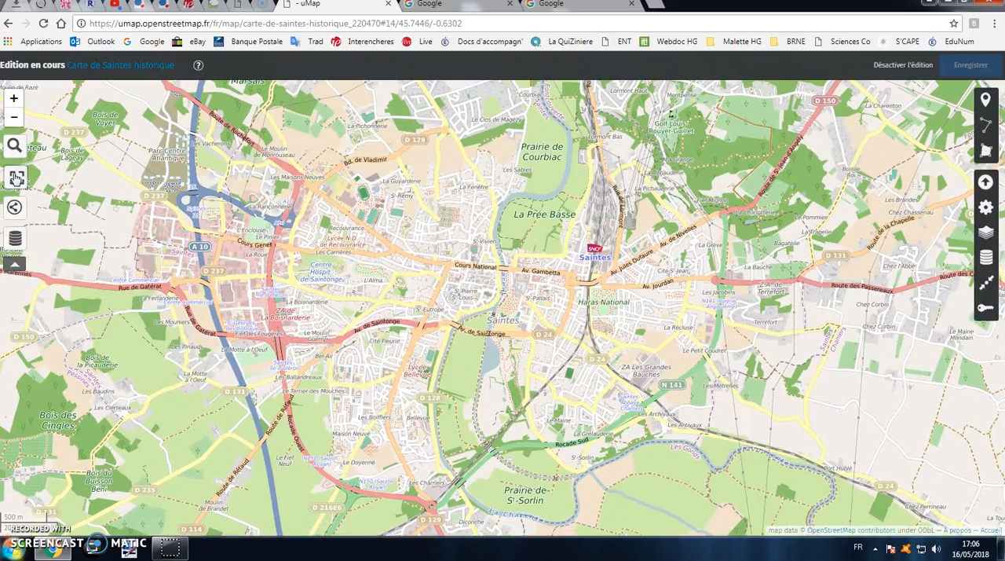
click(15, 176)
click(15, 177)
click(466, 314)
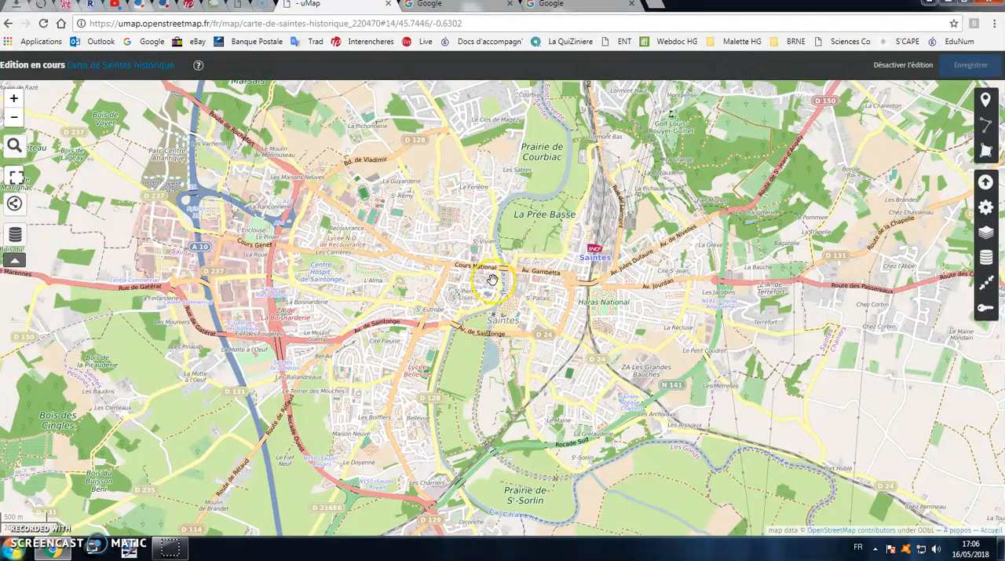
Place a marker at the northern edge of the amphitheatre, beside Rue Bourignon
scroll(506, 293, up, 1)
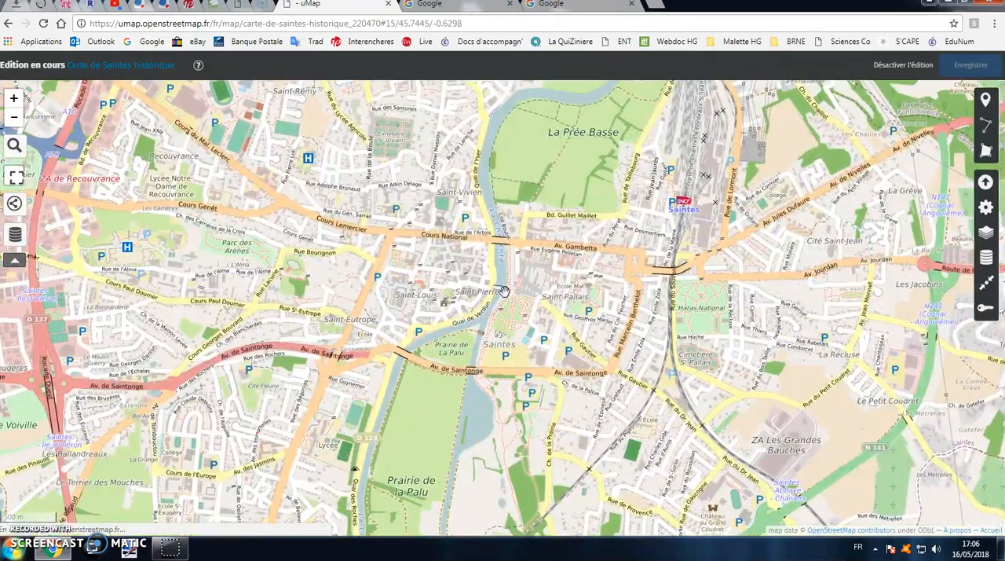
drag(559, 240, 519, 293)
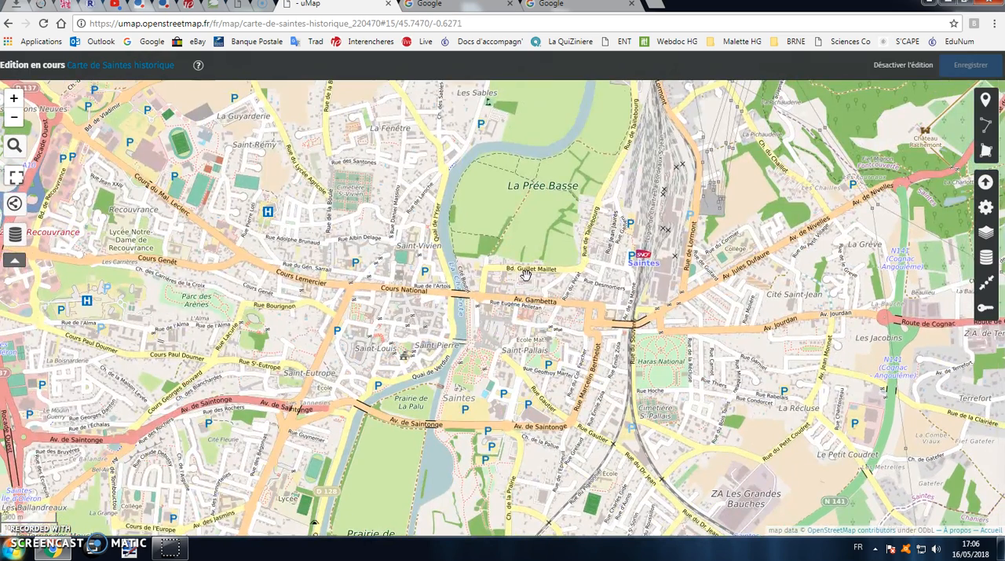
click(986, 100)
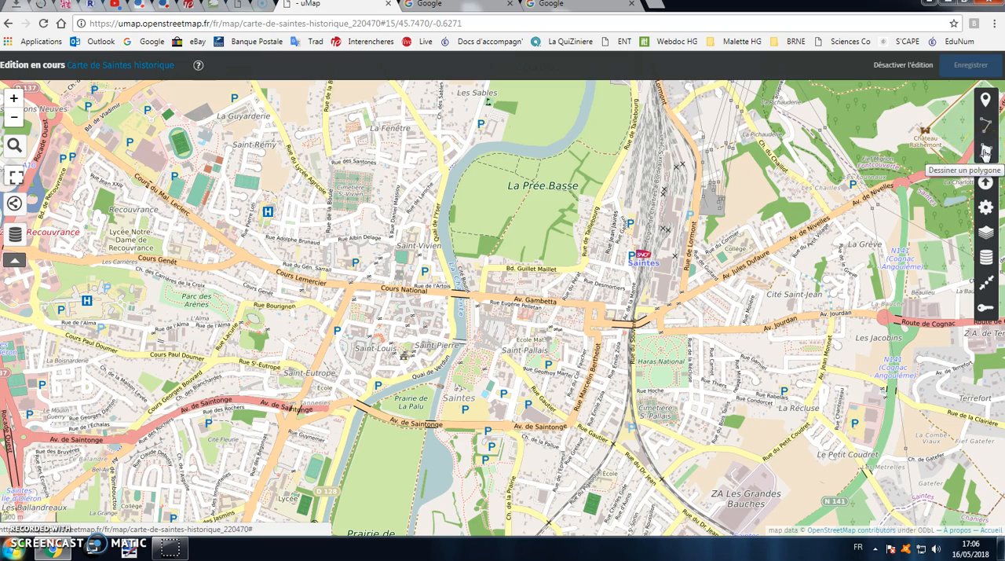
double_click(405, 324)
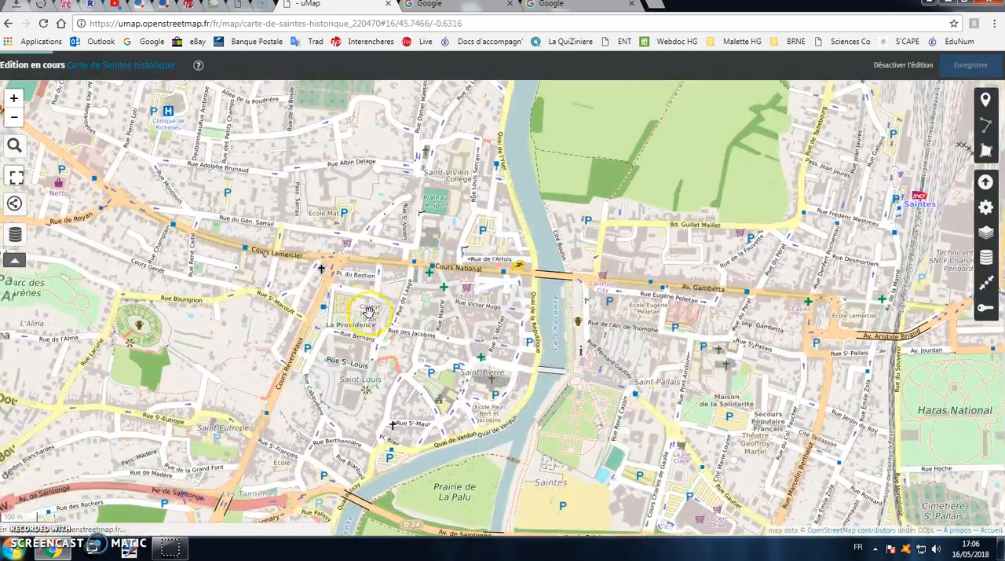
drag(400, 312, 461, 296)
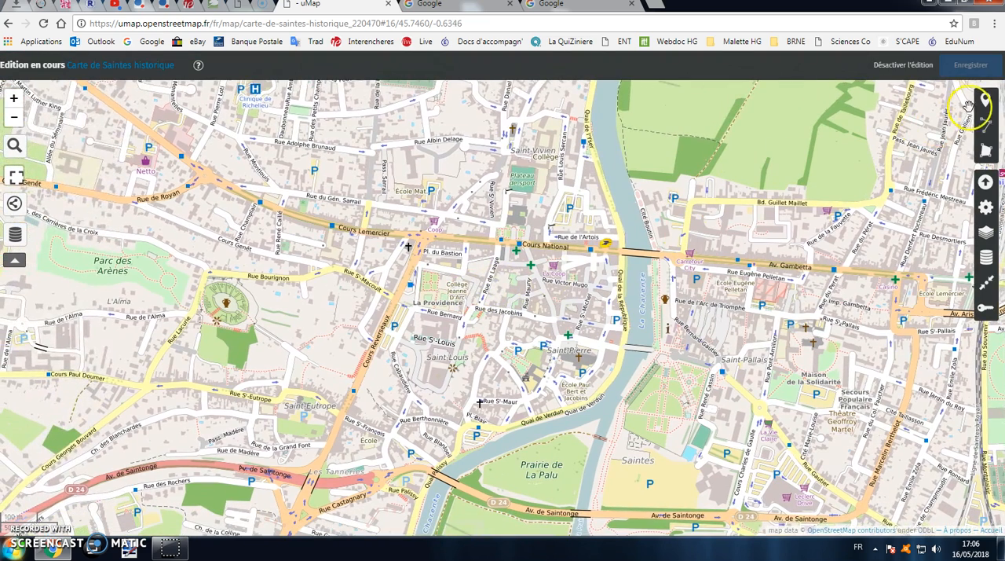
click(986, 102)
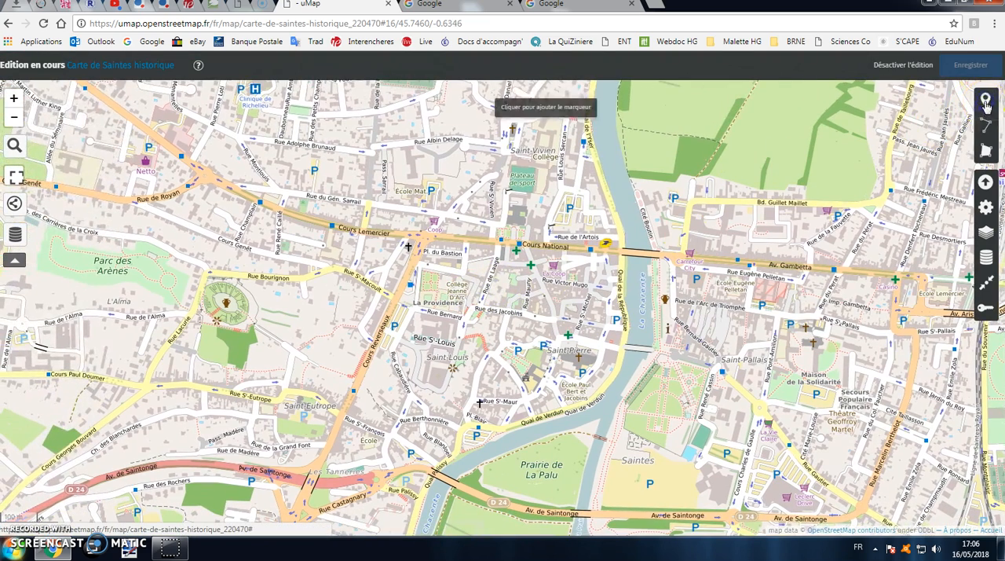
click(225, 283)
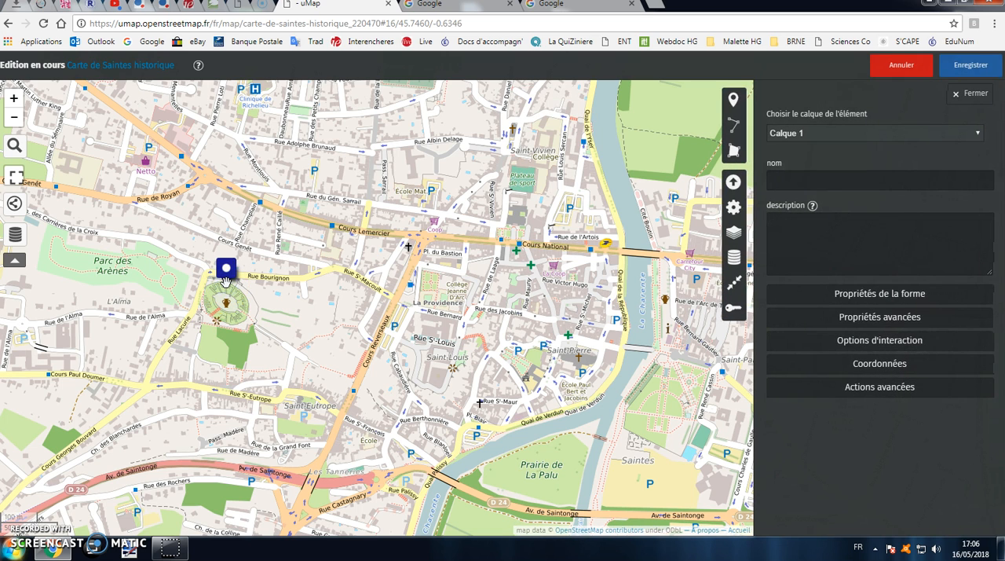
Name the marker "Amphithéâtre de Saintes" and describe it as "Ce monument antique pouvait accueillir jusqu'à 15000 personnes..."
click(817, 180)
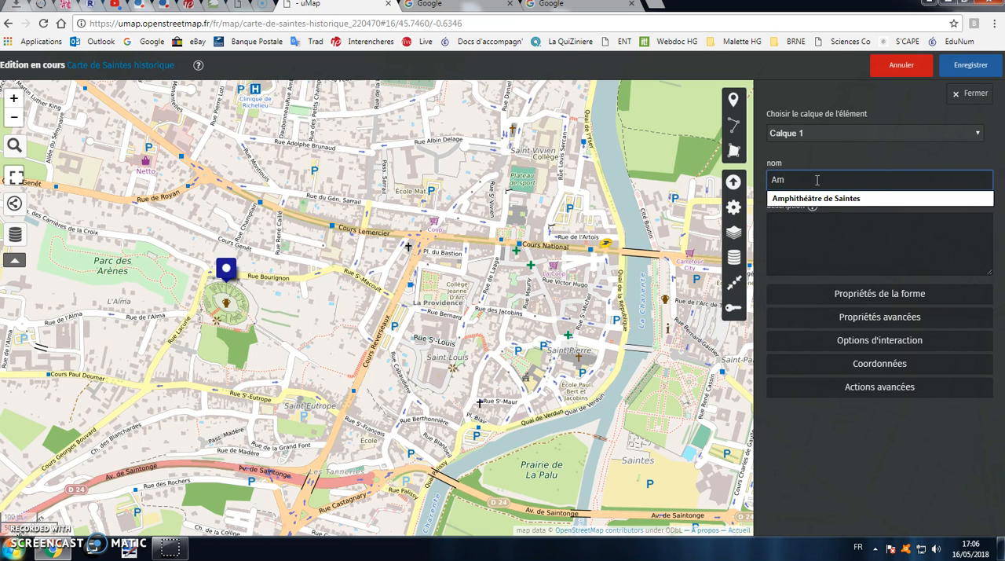
click(856, 198)
click(879, 229)
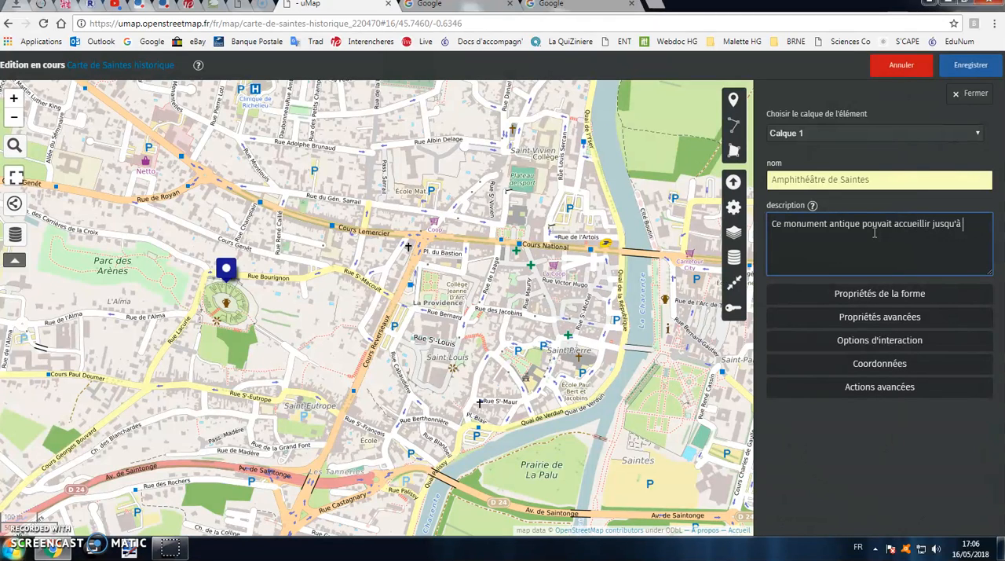
text(000 personnes...)
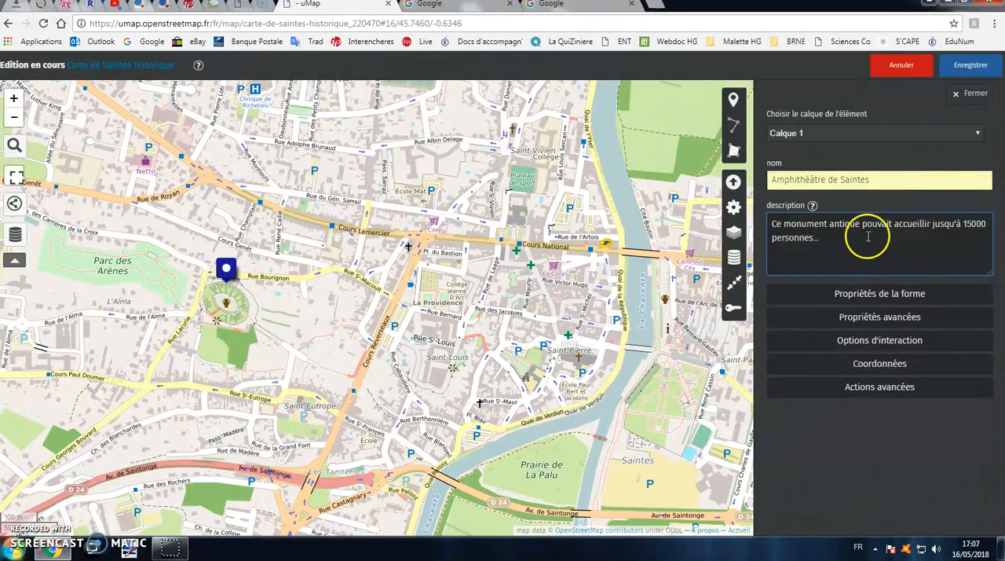
Set the amphitheatre marker's colour to DarkGreen in its shape properties
click(874, 295)
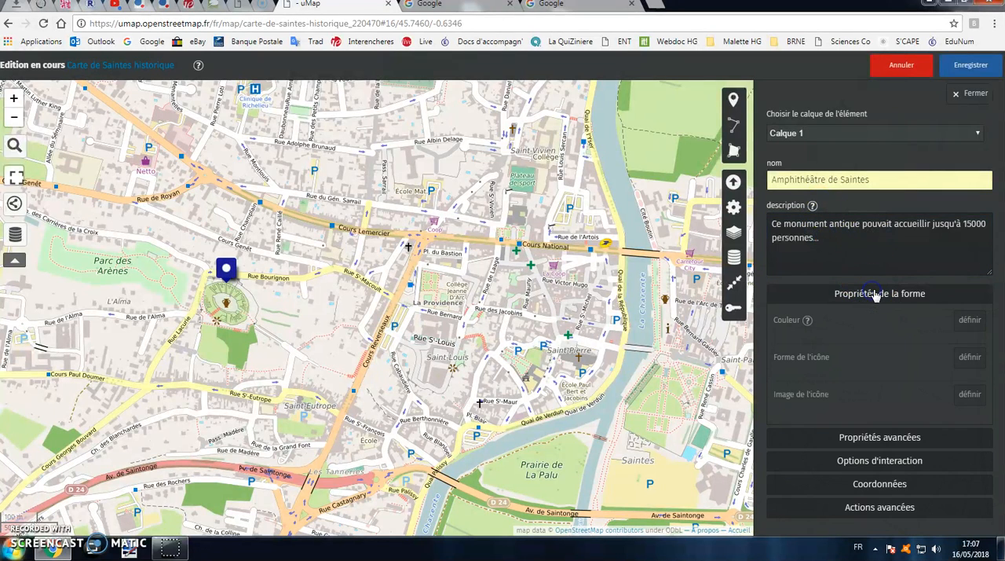
click(969, 320)
click(838, 348)
click(245, 270)
Try out the available icon shapes for the amphitheatre marker and set it to Goutte
click(968, 364)
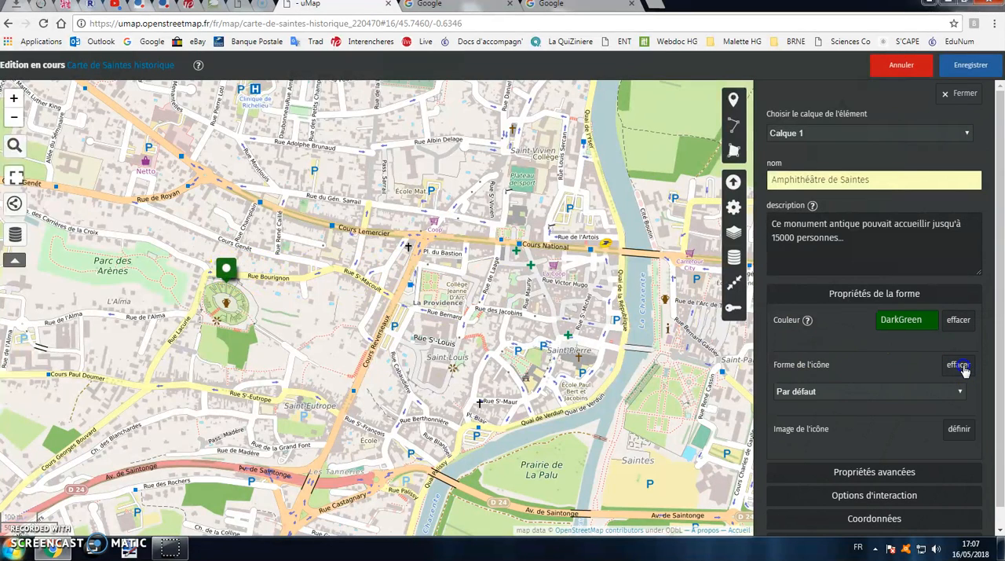
click(861, 396)
click(839, 426)
click(886, 395)
click(841, 436)
click(887, 394)
click(814, 425)
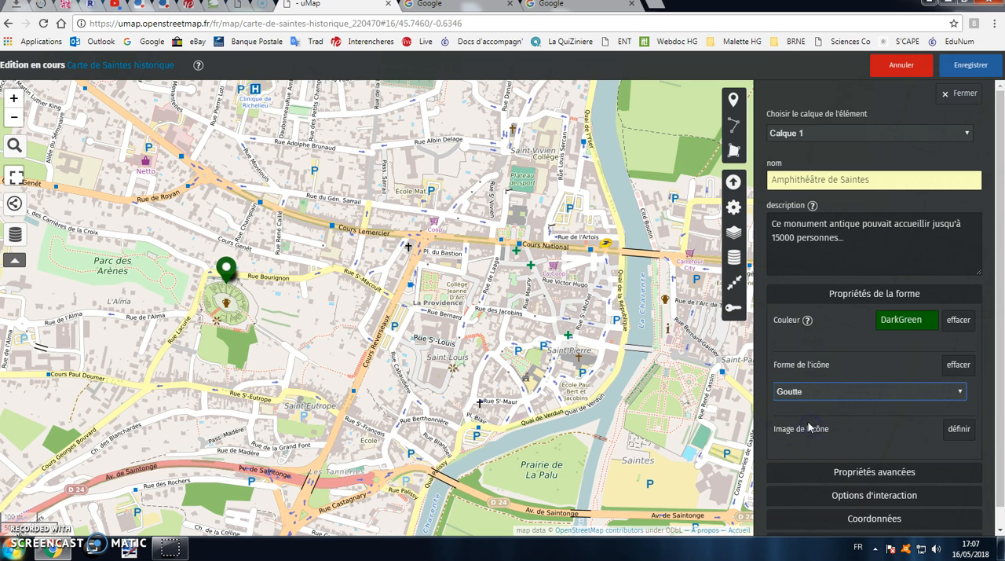
Choose a pictogram for the amphitheatre marker, trying the cup and settling on the white flag
scroll(940, 416, down, 1)
click(958, 408)
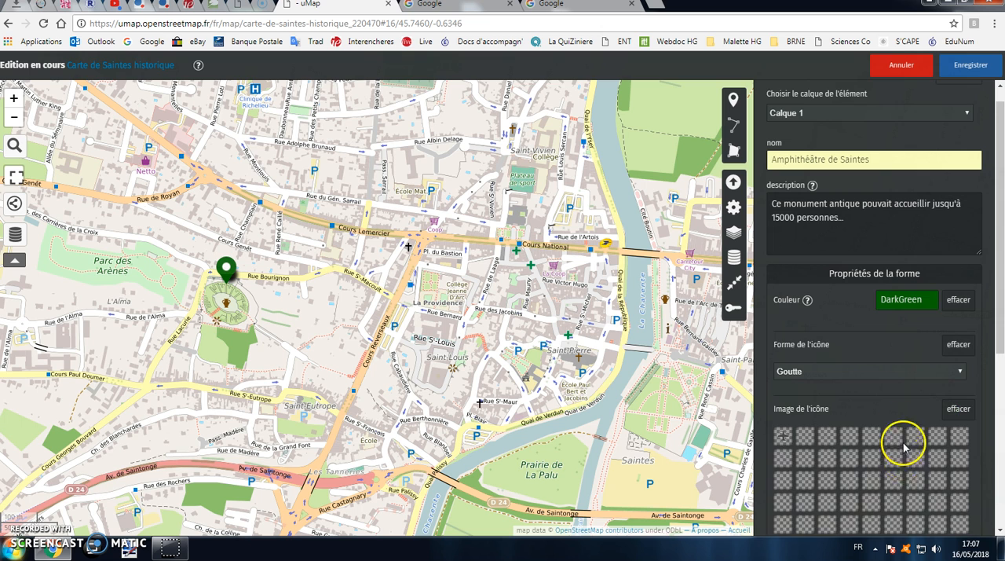
scroll(876, 455, down, 1)
click(850, 417)
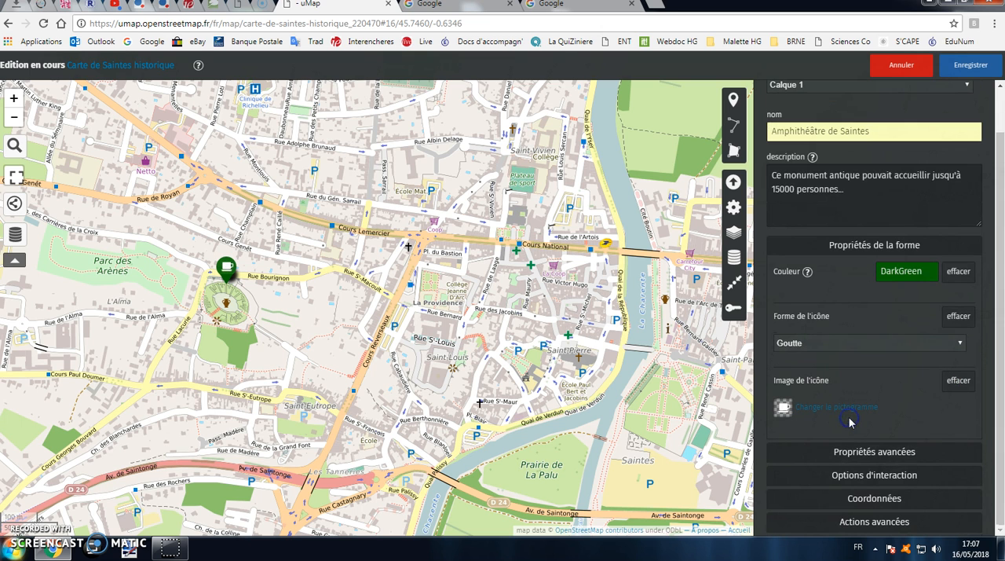
click(841, 407)
scroll(879, 455, down, 2)
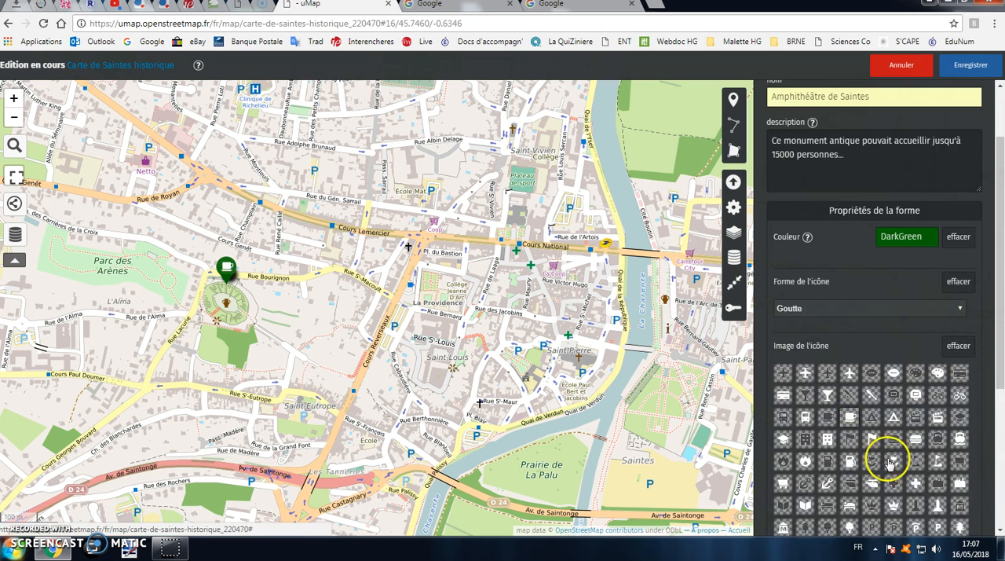
click(879, 381)
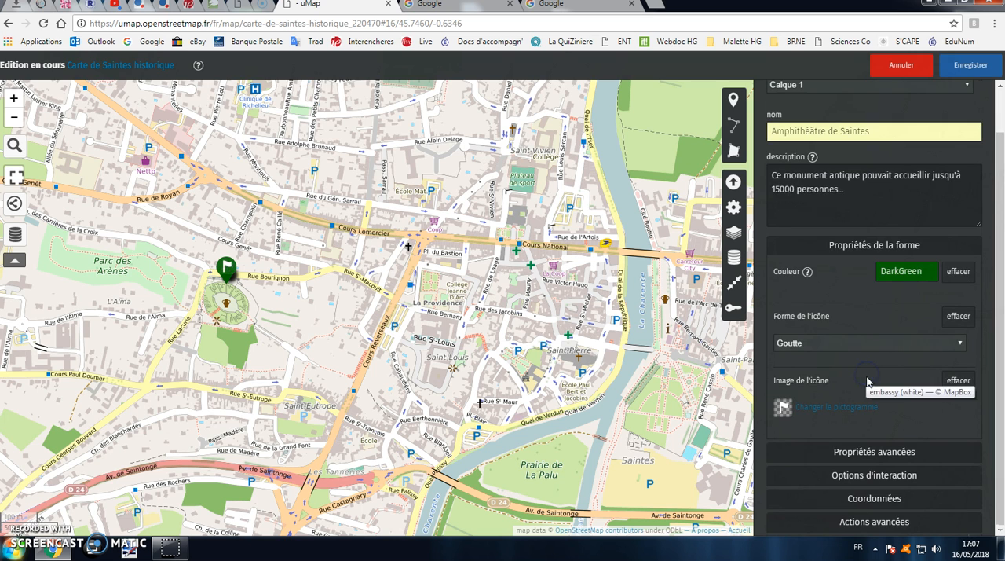
Turn on the label display for the amphitheatre marker in its interaction options
click(872, 475)
scroll(870, 471, down, 2)
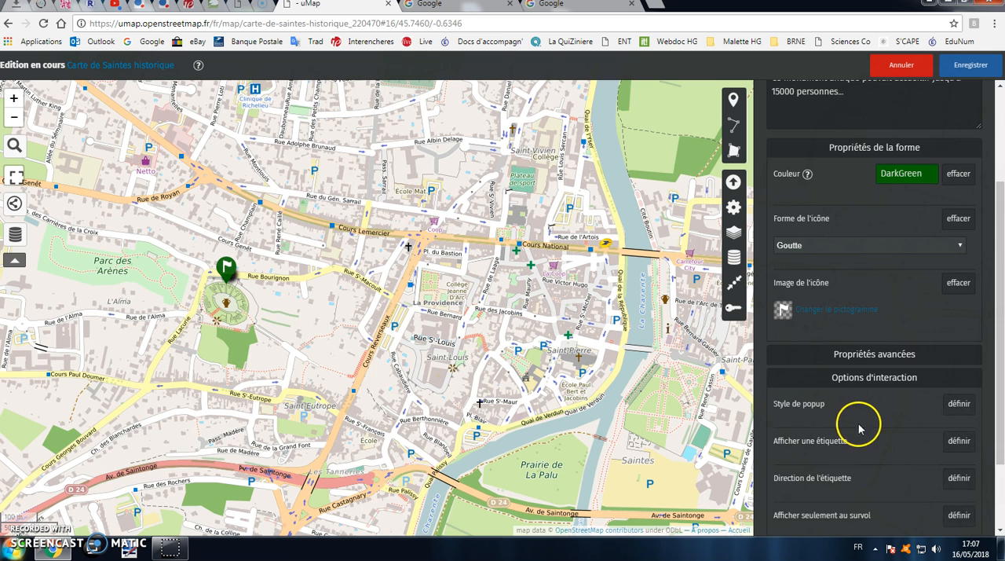
scroll(868, 424, down, 1)
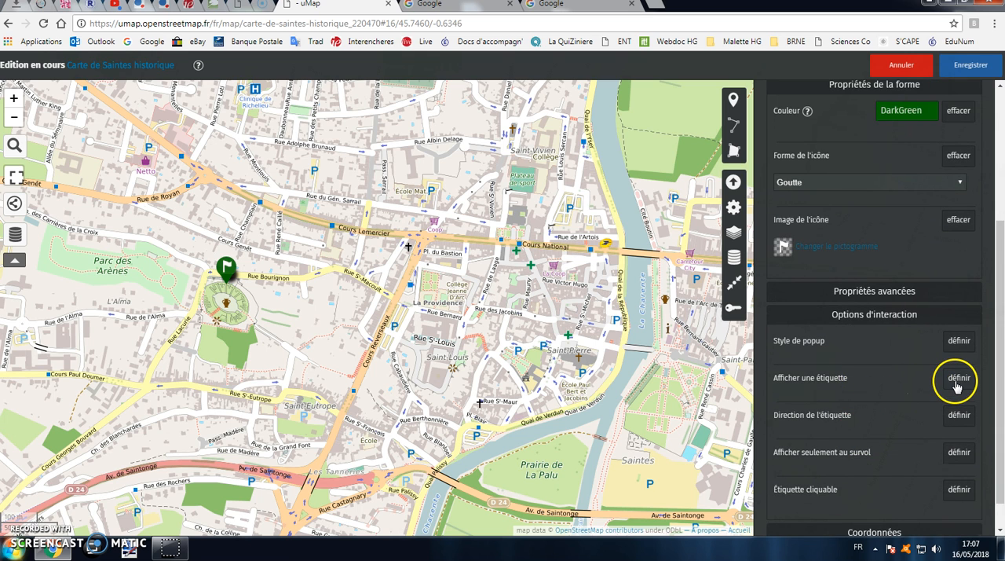
scroll(888, 251, up, 3)
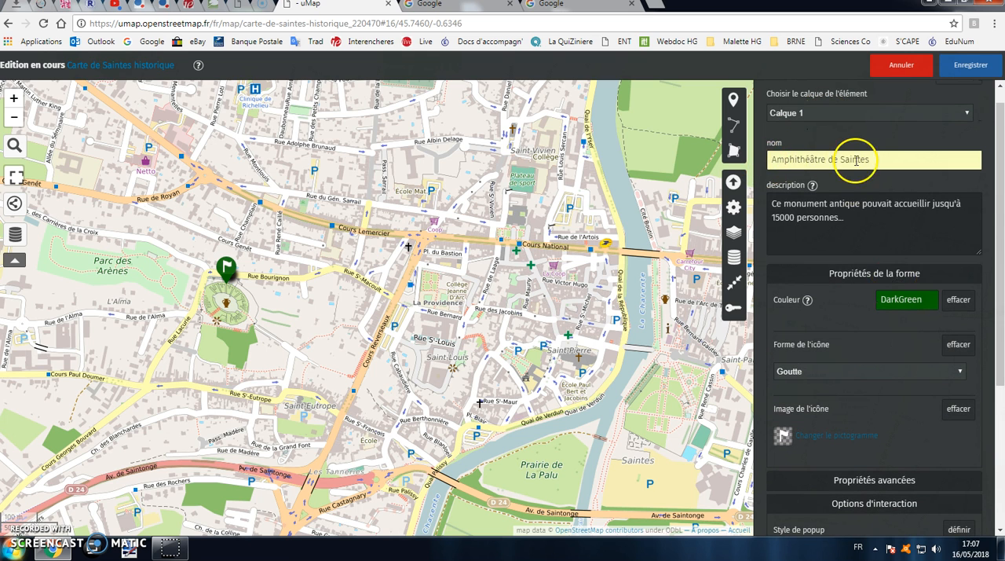
scroll(886, 242, down, 3)
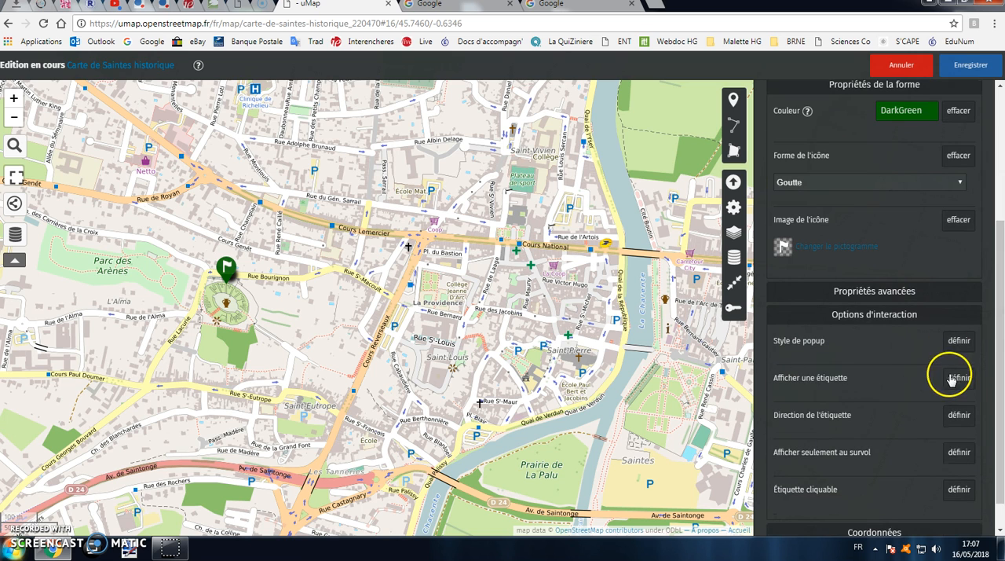
click(958, 377)
click(920, 380)
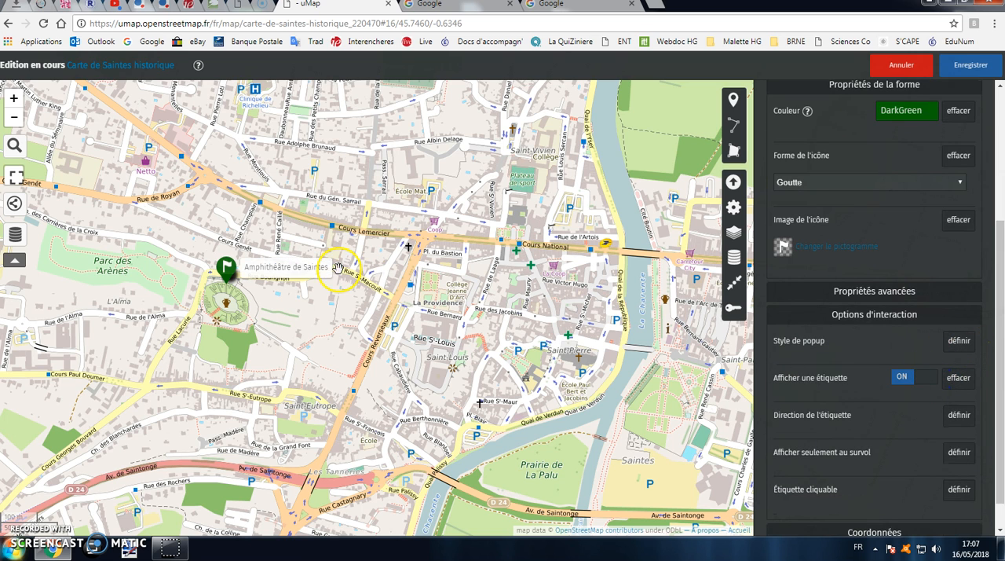
click(922, 378)
click(922, 378)
click(922, 379)
click(924, 380)
Set the direction of the amphitheatre marker's label to Droite
click(959, 416)
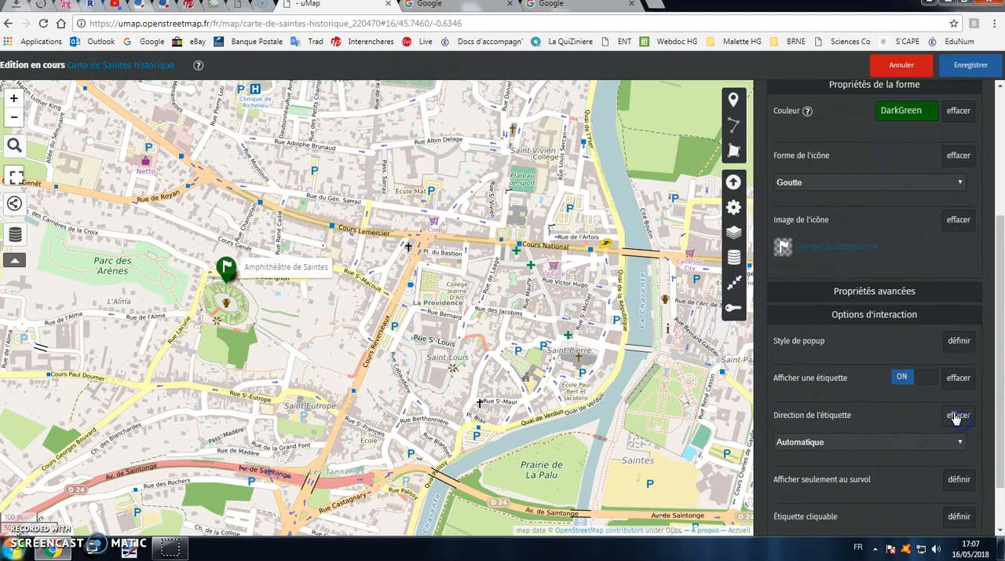
click(964, 445)
click(900, 475)
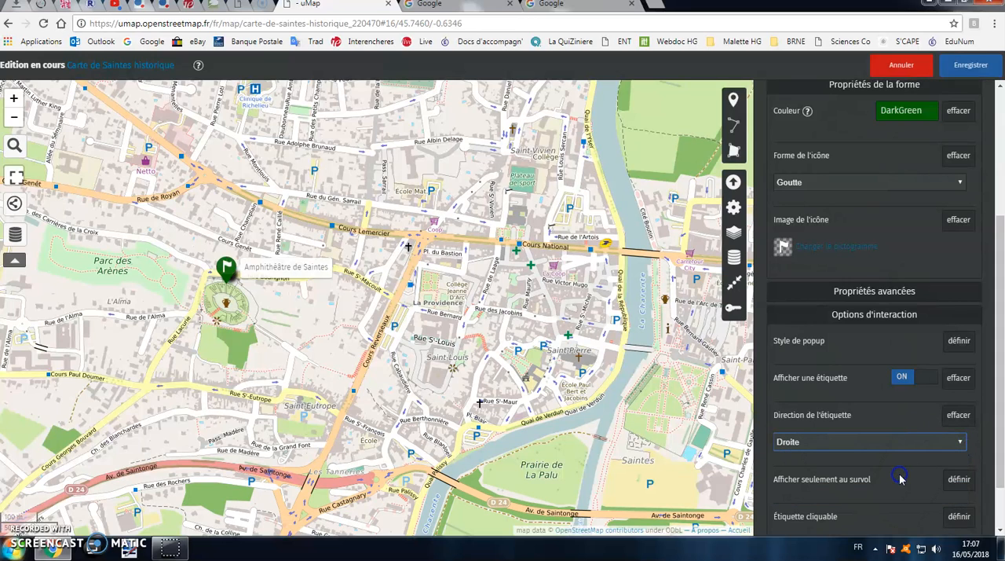
Try the other label directions for the amphitheatre marker and set it to Gauche
click(927, 446)
click(893, 487)
click(904, 451)
click(884, 466)
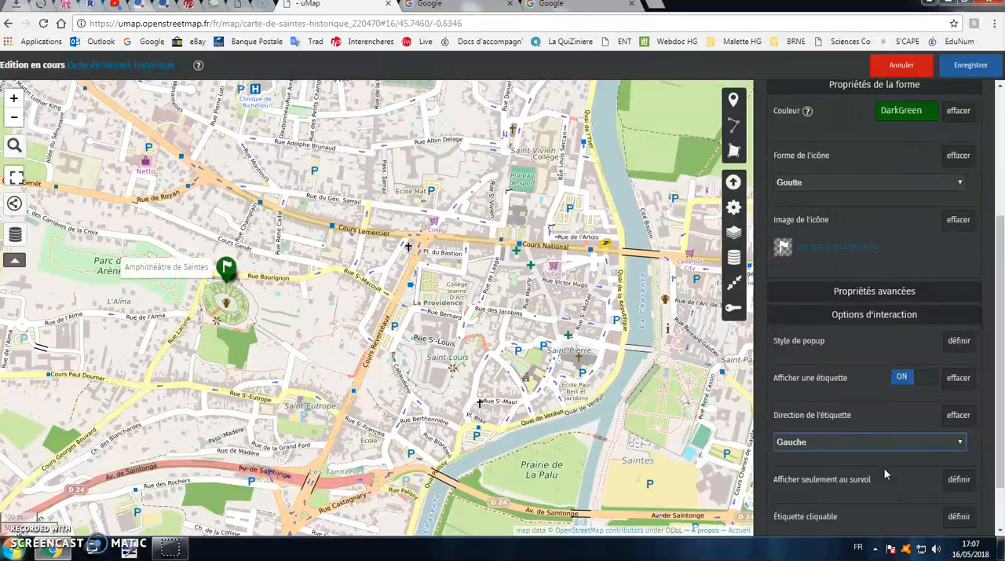
click(875, 436)
Turn on Afficher seulement au survol for the amphitheatre marker's label
scroll(876, 436, down, 1)
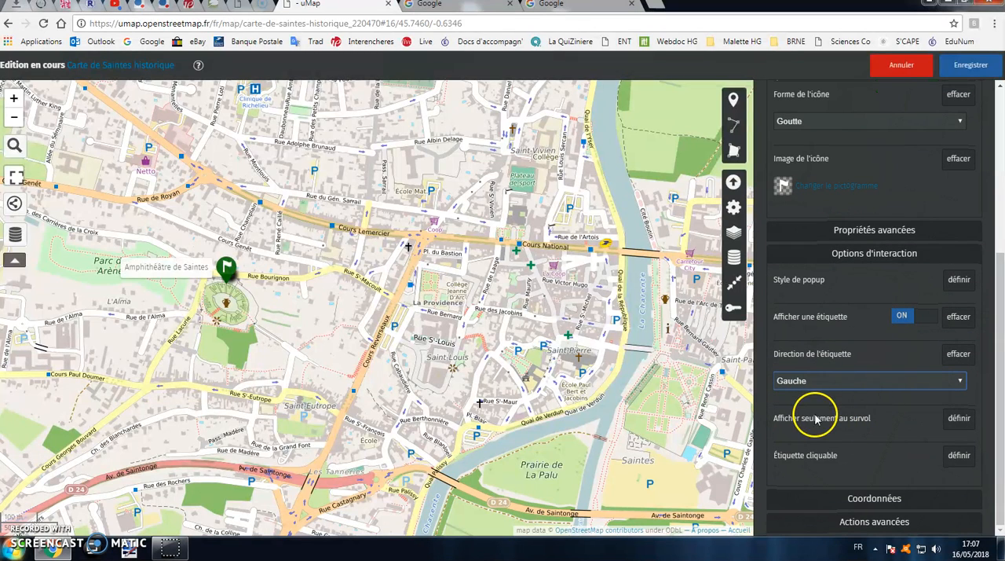
click(959, 419)
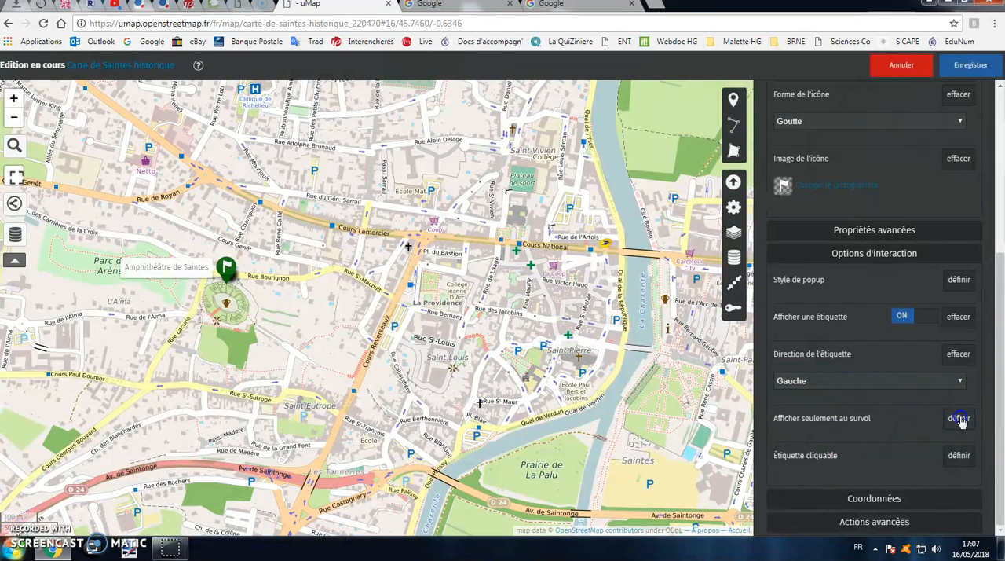
click(926, 419)
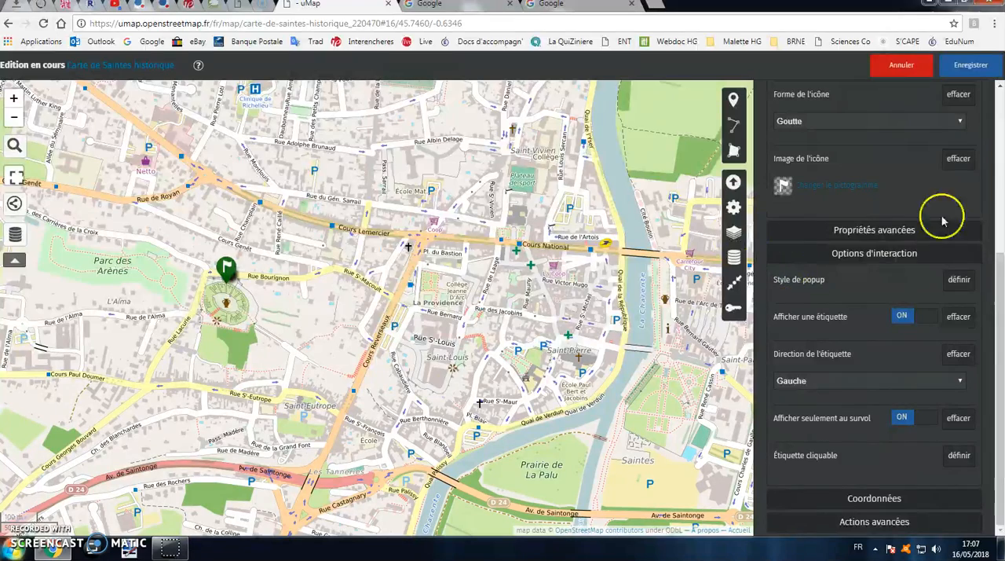
Save the map and leave edit mode to view the area around the amphitheatre marker
click(970, 65)
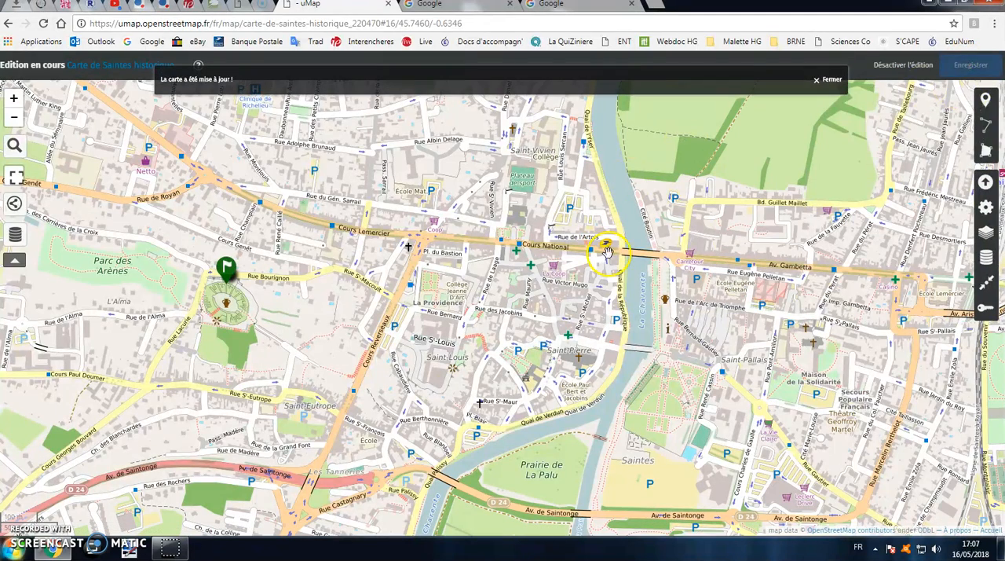
click(828, 80)
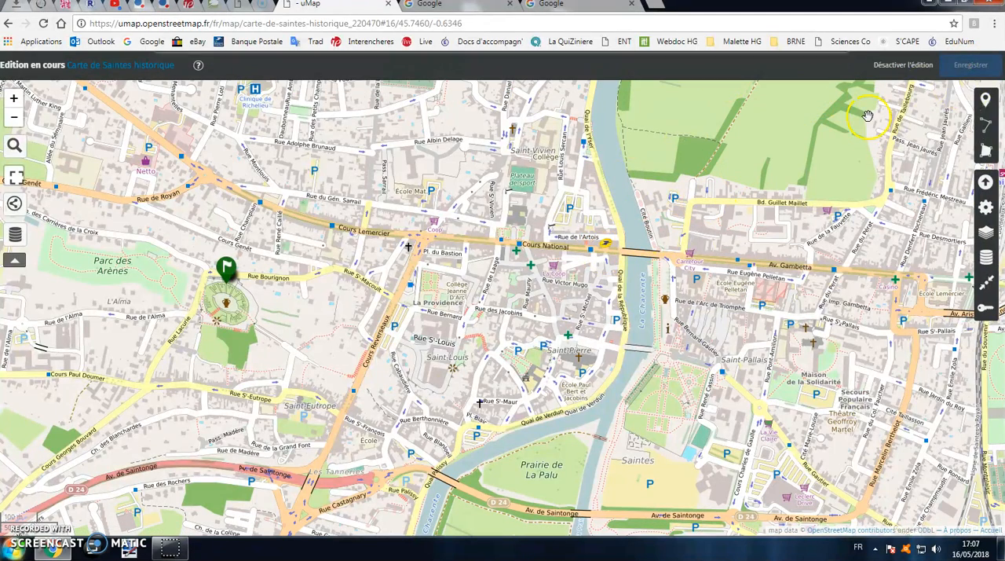
click(905, 65)
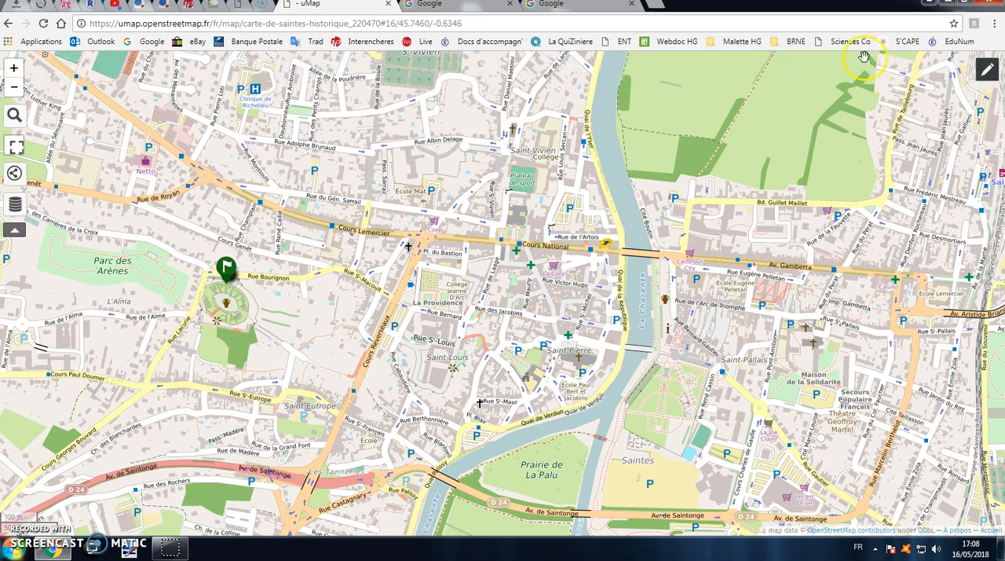
mouse_move(419, 165)
mouse_down()
mouse_move(486, 204)
mouse_move(531, 191)
mouse_up()
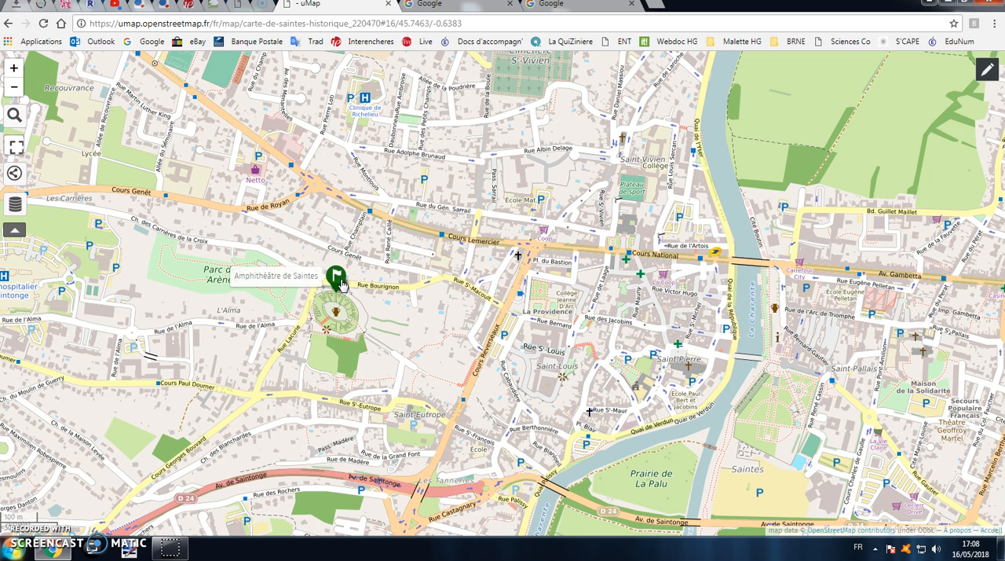
Reactivate editing and turn off Afficher seulement au survol in the amphitheatre marker's interaction options
click(986, 70)
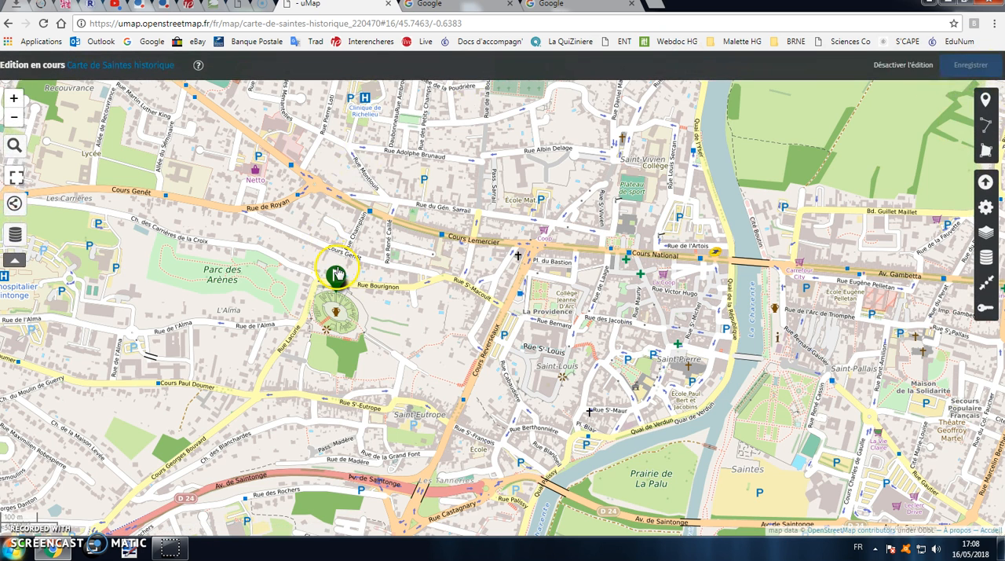
mouse_move(337, 274)
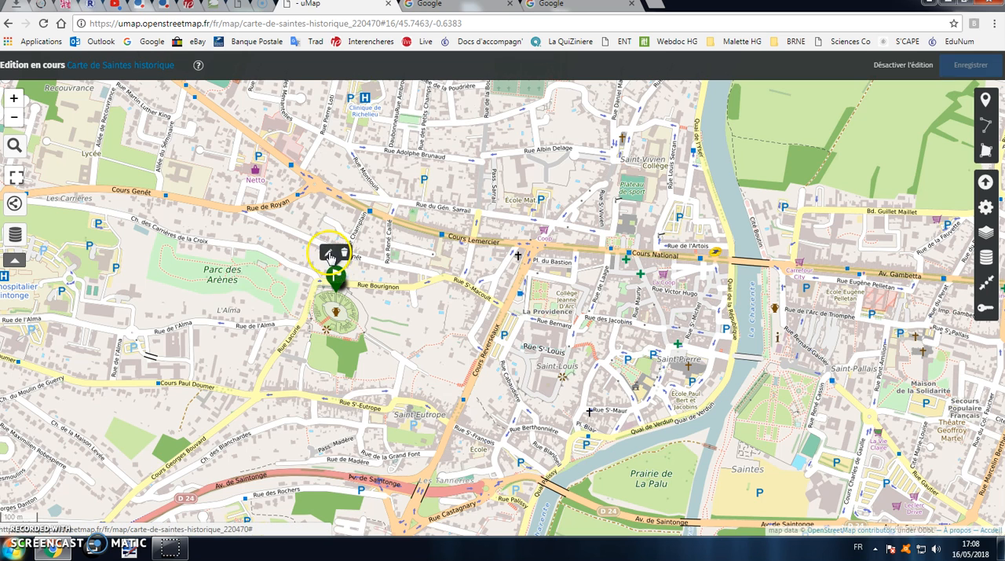
click(329, 257)
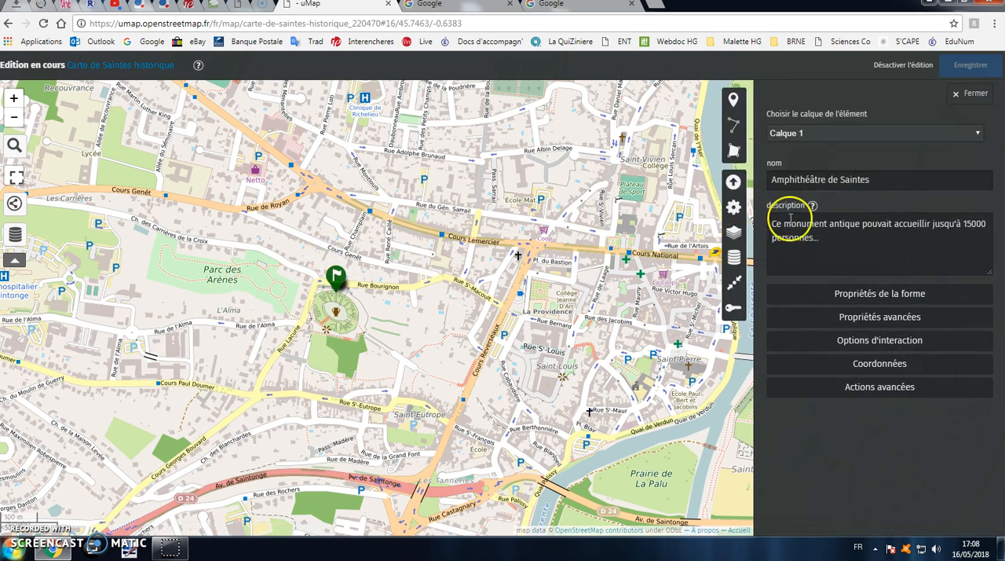
click(892, 349)
scroll(915, 467, down, 2)
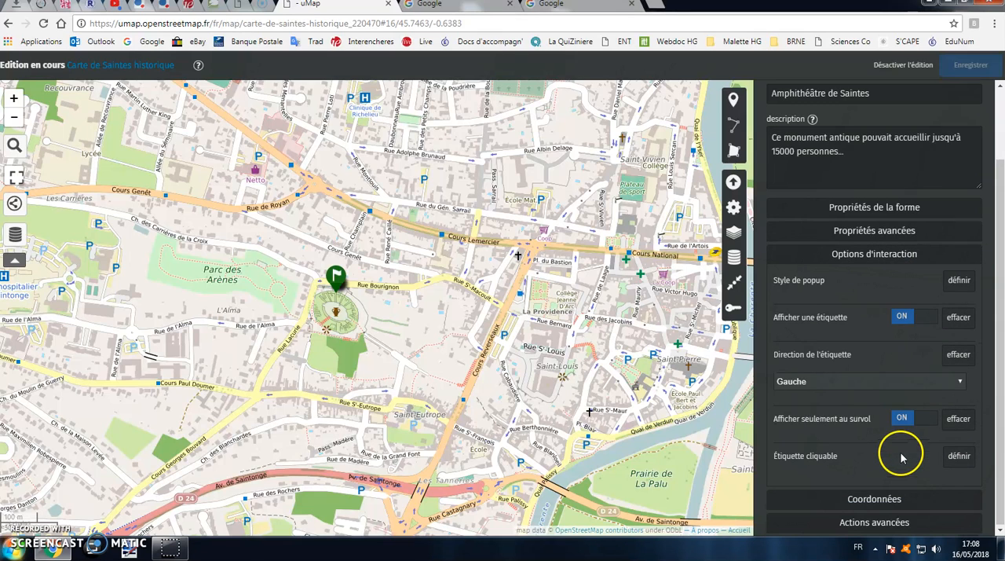
click(909, 422)
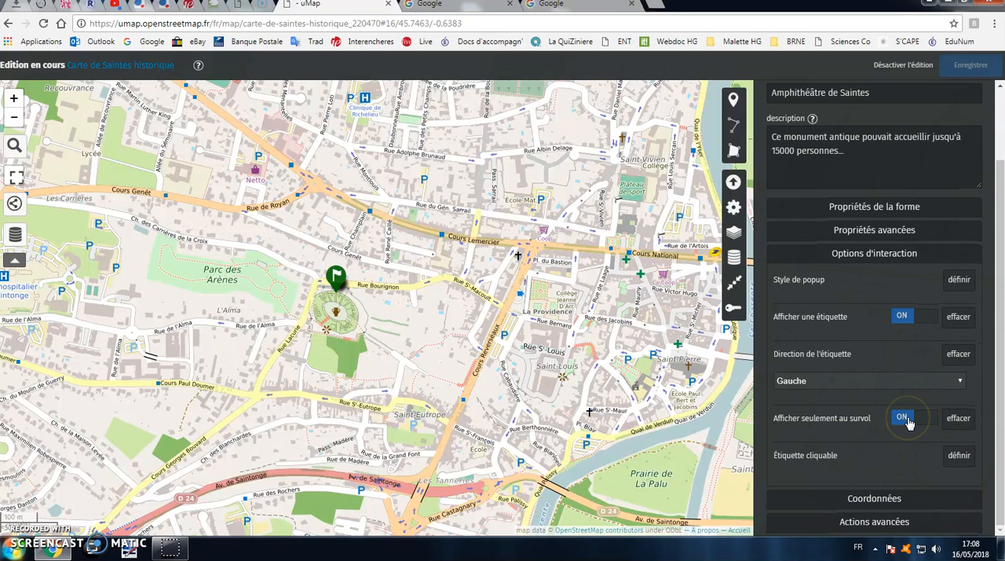
click(907, 420)
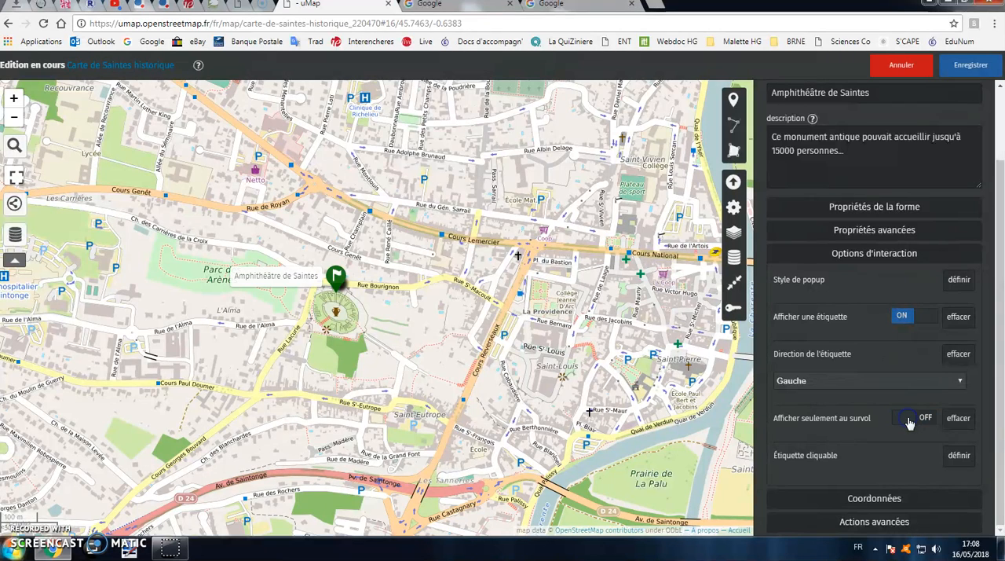
Consult the description field's text formatting help and begin an image tag with {{ below the amphitheatre's existing description
scroll(863, 275, up, 2)
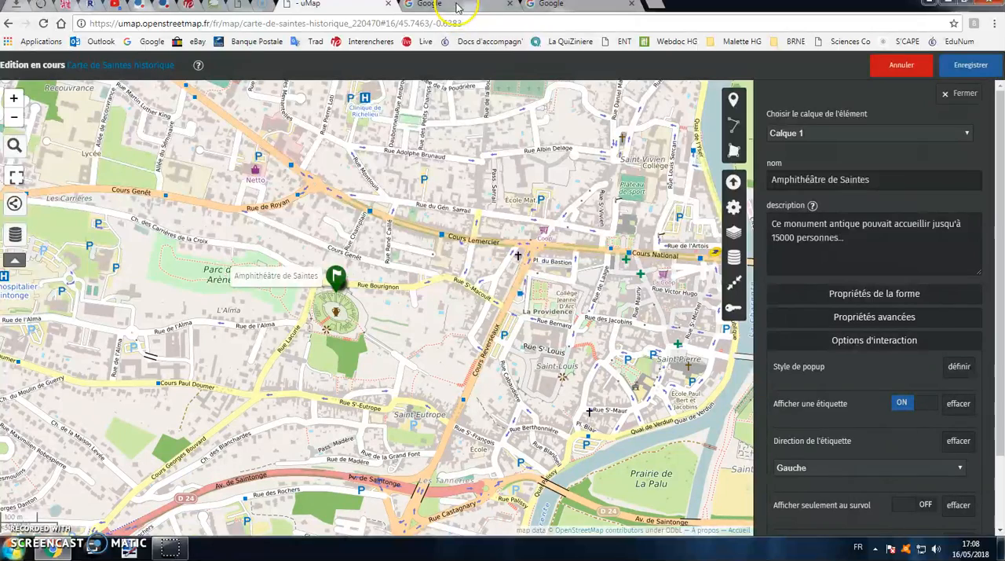
click(811, 204)
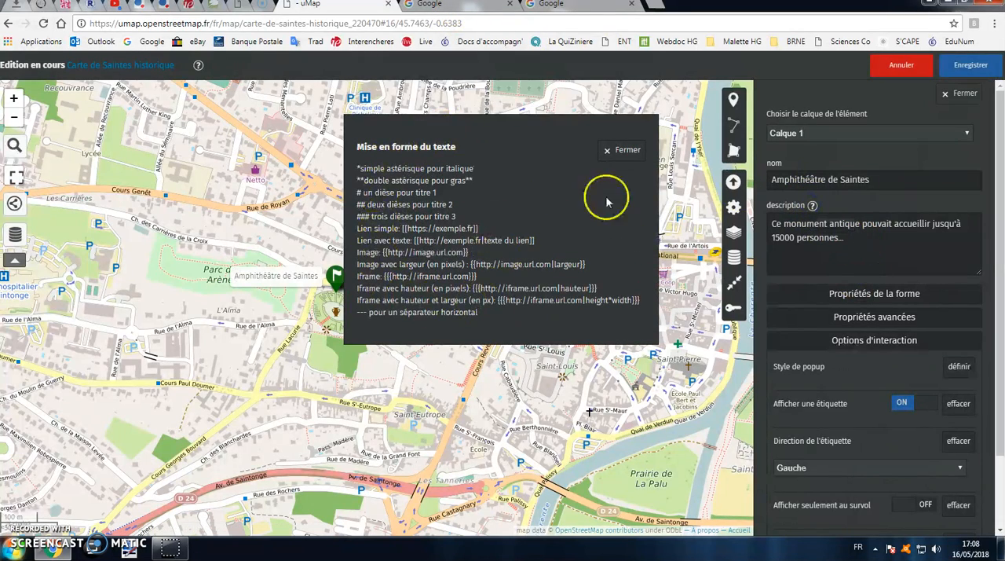
click(620, 150)
click(868, 239)
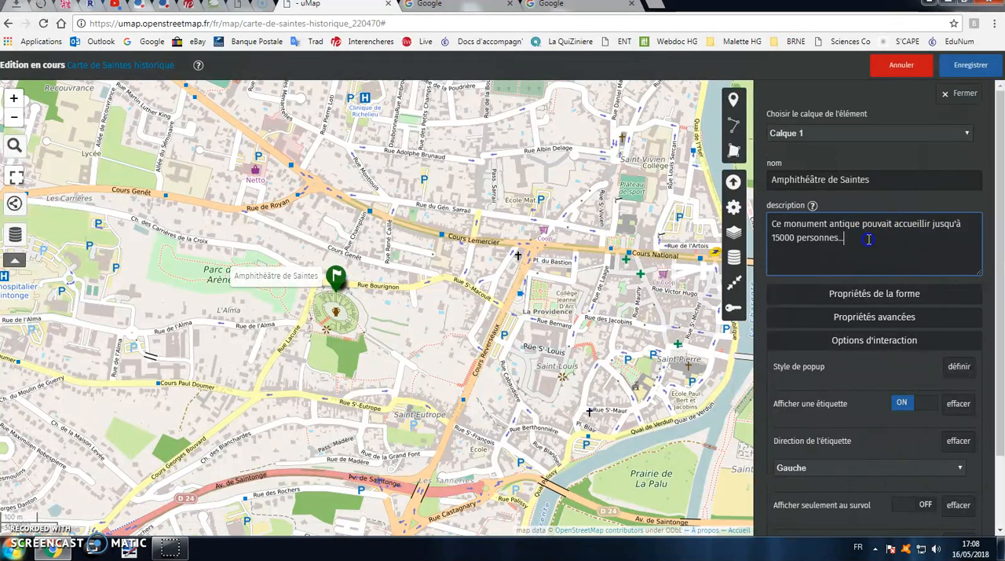
key(Return)
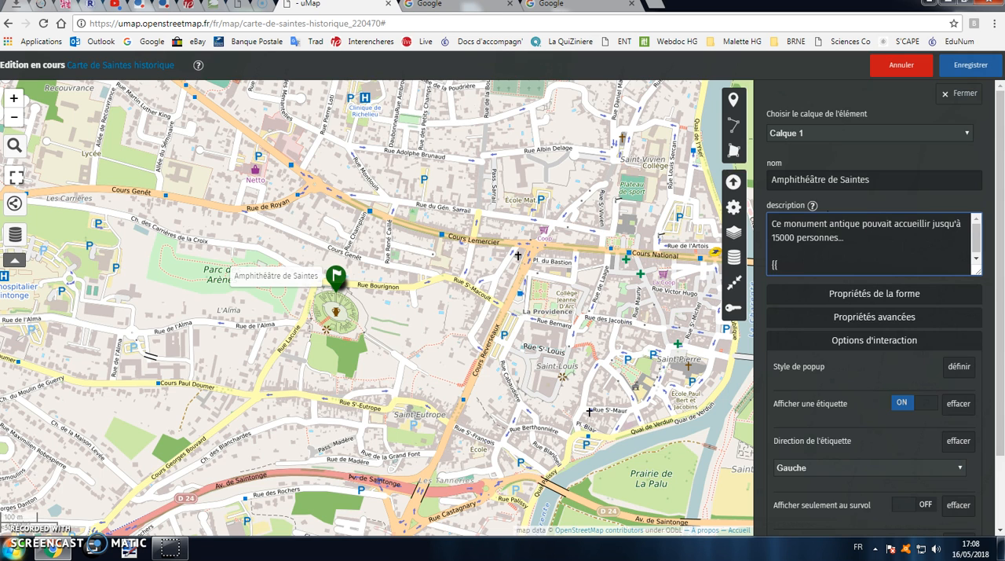
Switch to Google, search images for "amphithéatre saintes" and copy the image address of the Wikipédia photo of the amphitheatre
click(440, 5)
text(amp)
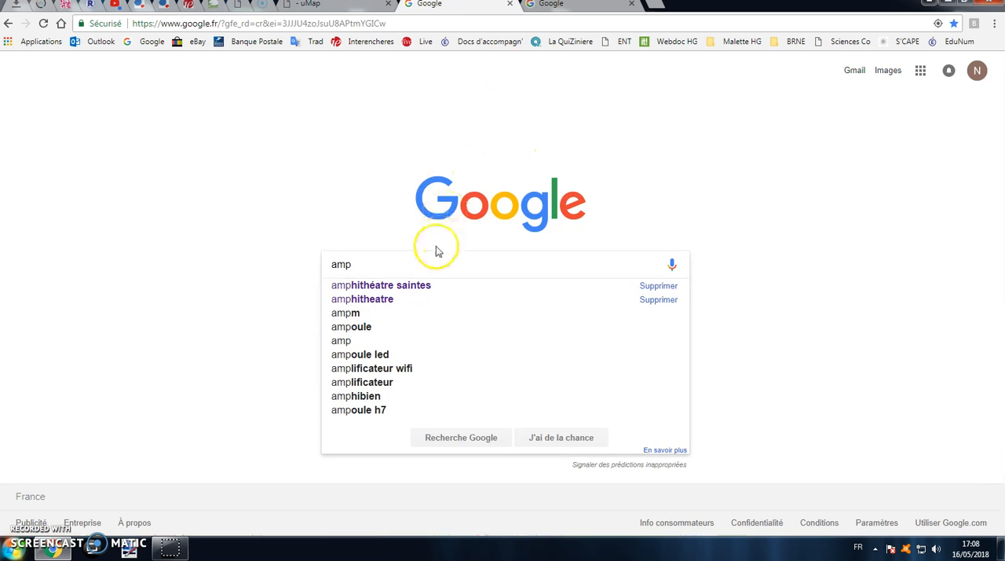
click(411, 284)
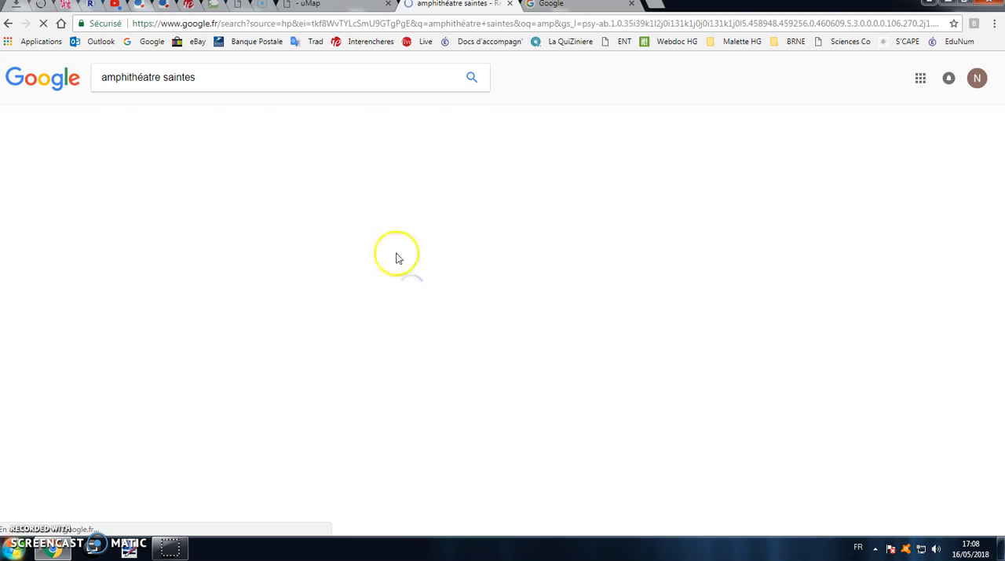
click(153, 113)
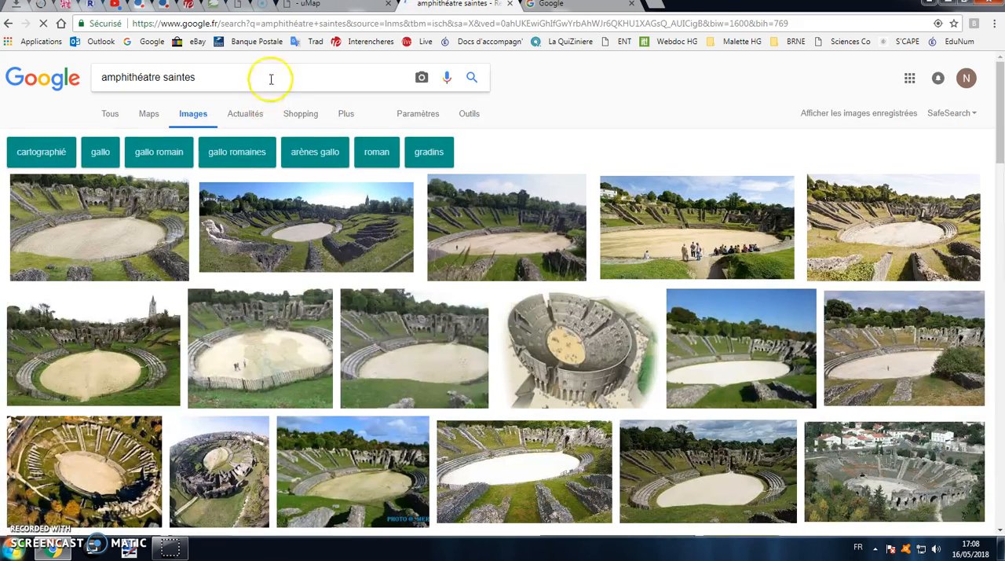
click(521, 244)
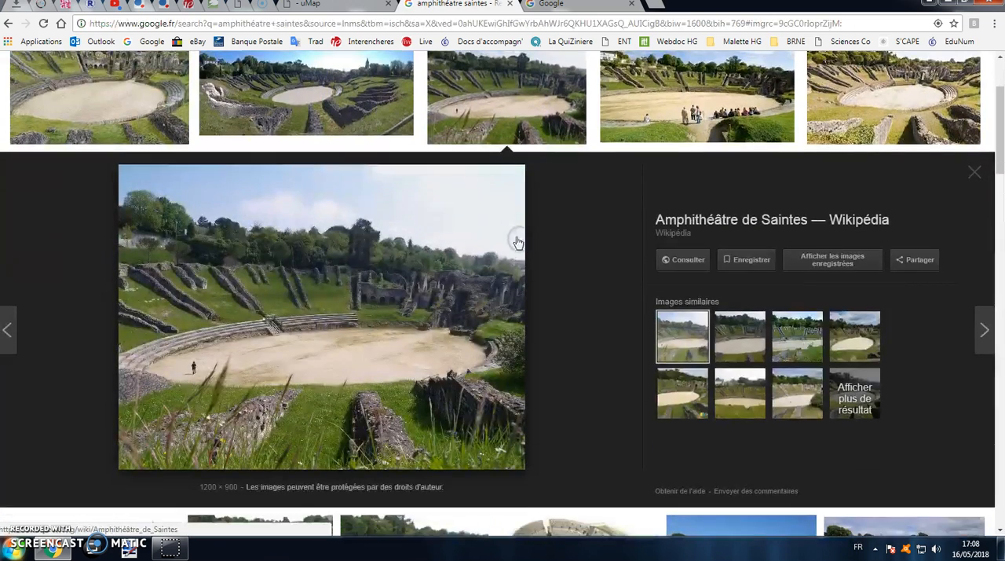
right_click(310, 267)
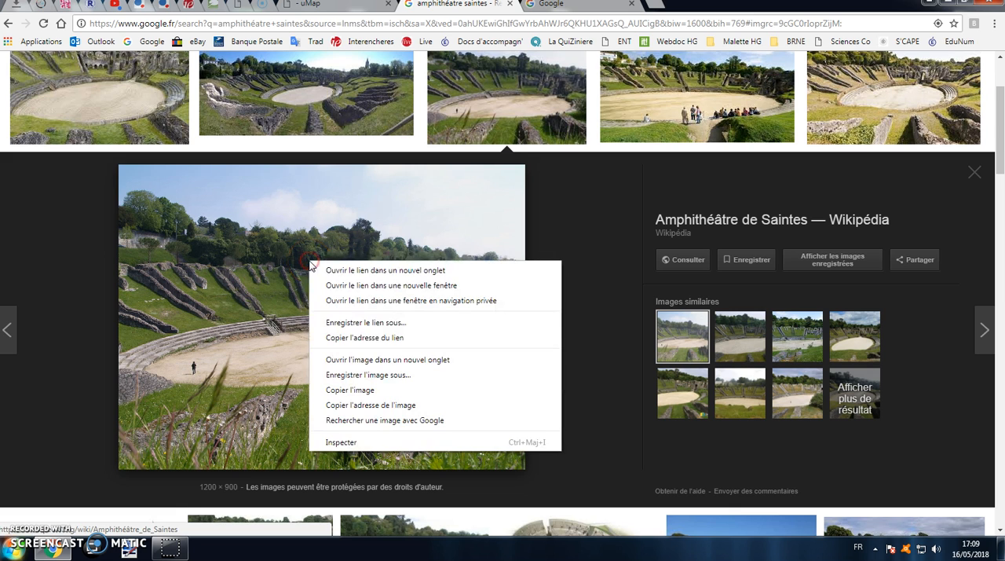
click(408, 409)
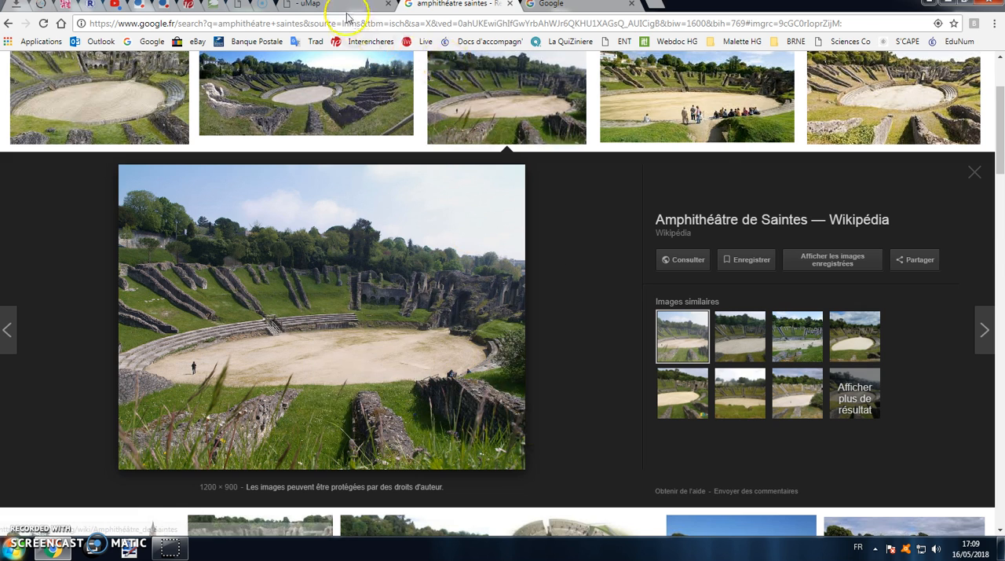
Back in uMap, paste the copied image address after {{ in the amphitheatre's description and close the tag with }}
click(346, 5)
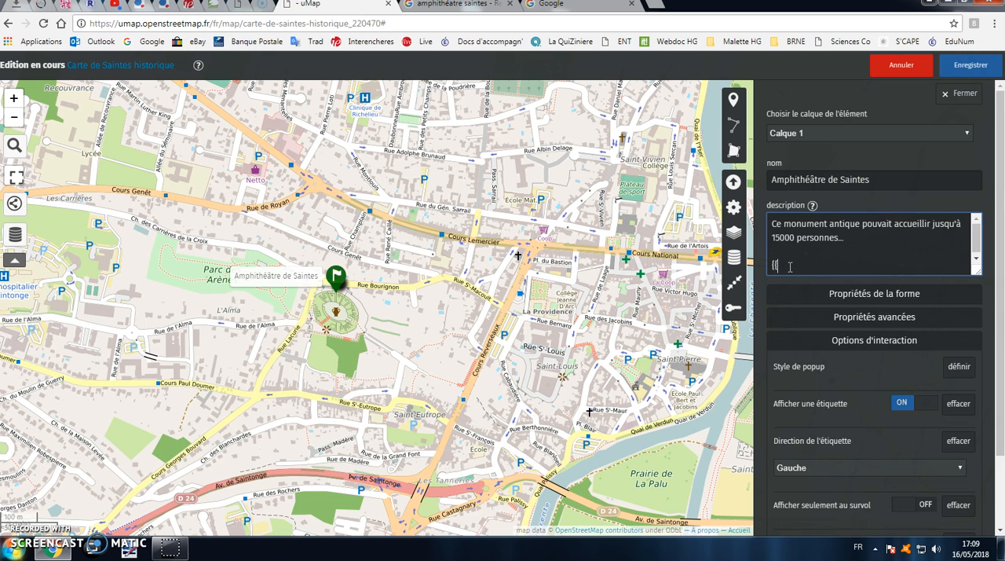
right_click(789, 265)
click(870, 341)
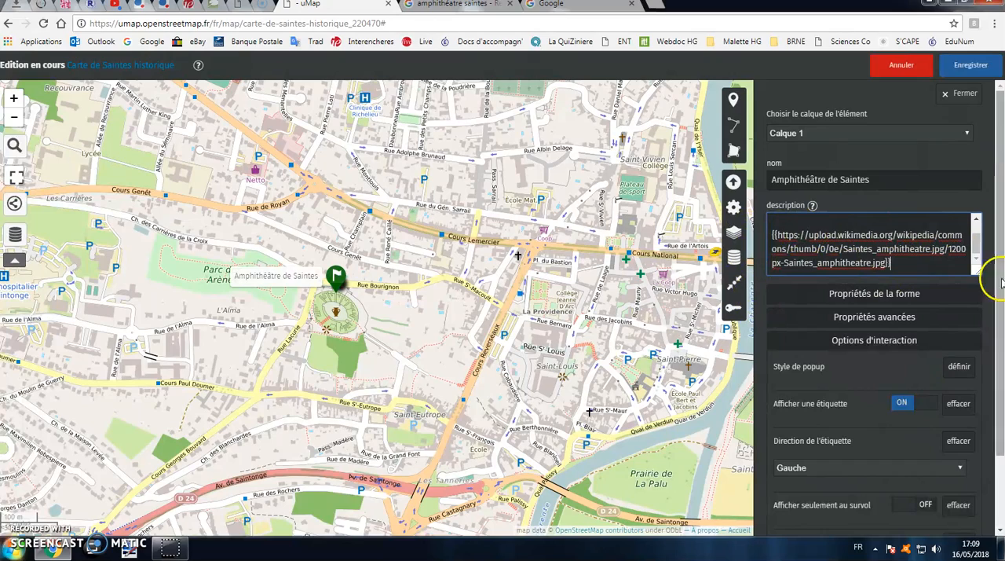
Save the map and check the amphitheatre marker's popup outside edit mode
click(969, 66)
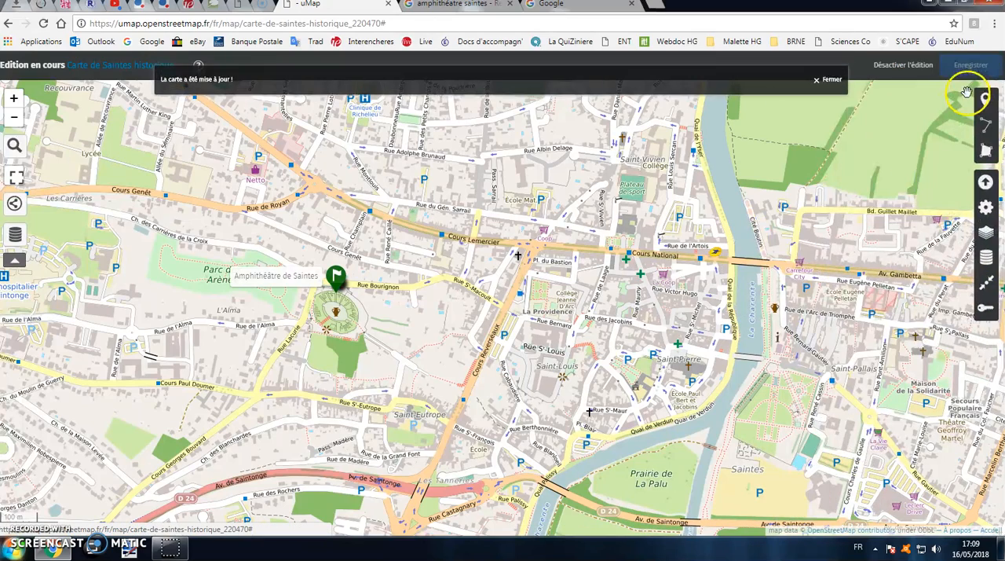
click(831, 81)
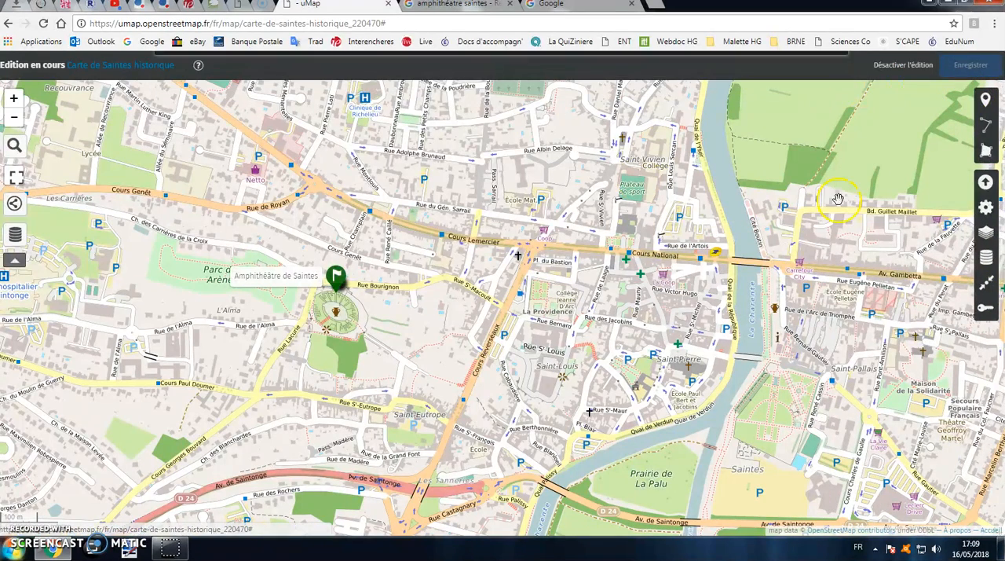
click(900, 66)
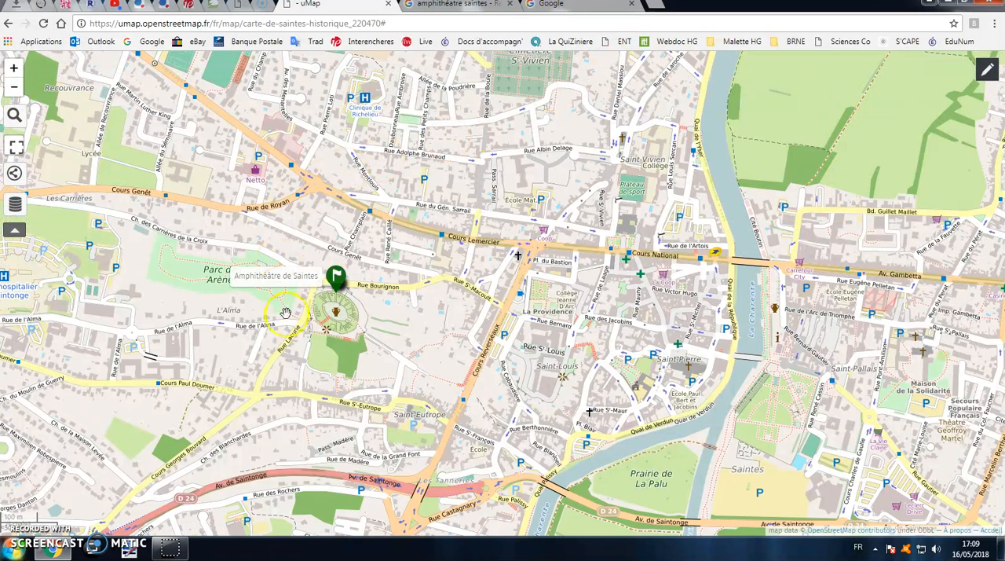
click(337, 276)
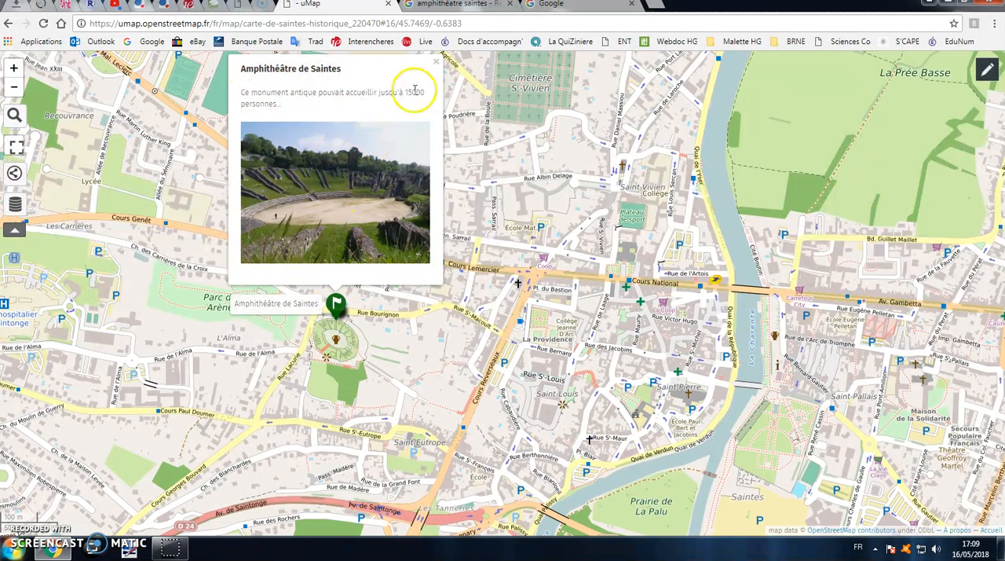
click(436, 62)
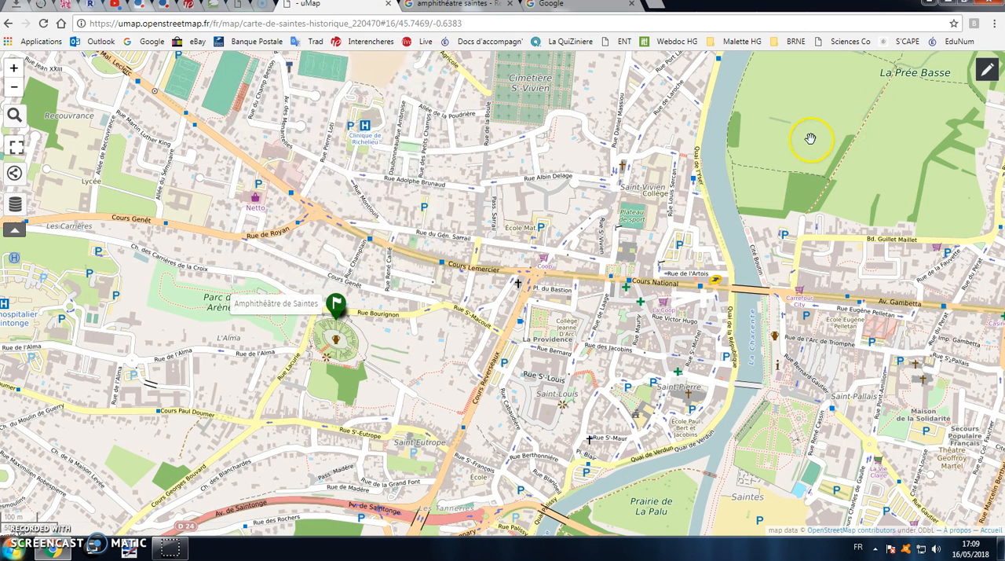
Resume editing and draw a line along the main road from Cours du Maréchal Leclerc to Avenue Gambetta, adjusting its points to the street
click(989, 79)
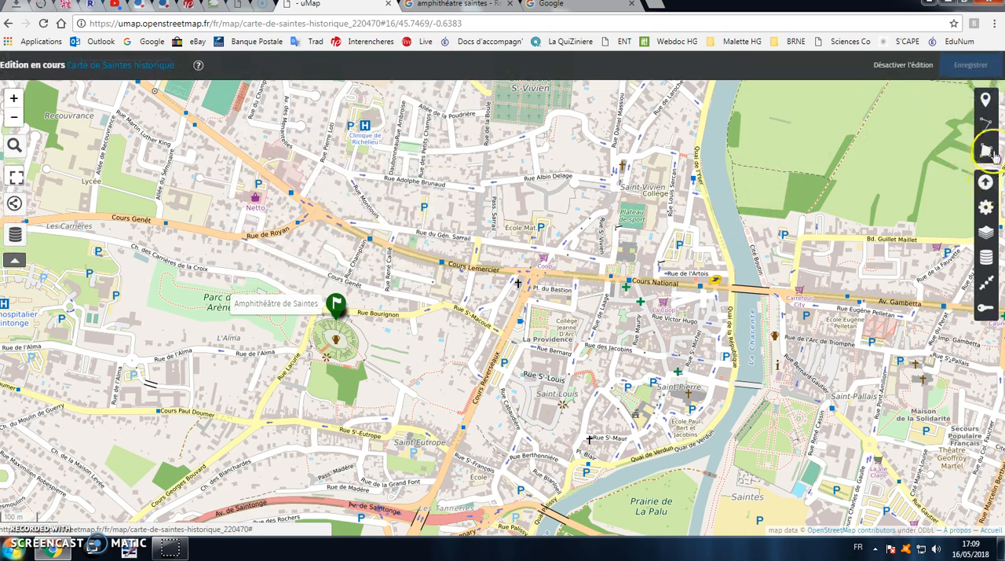
click(986, 126)
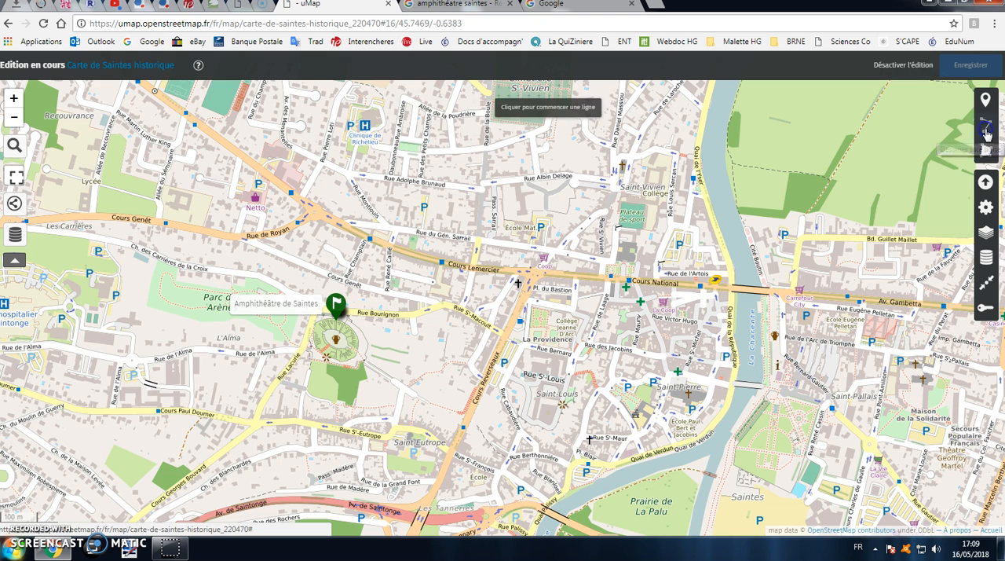
click(163, 98)
click(318, 213)
click(455, 265)
click(719, 288)
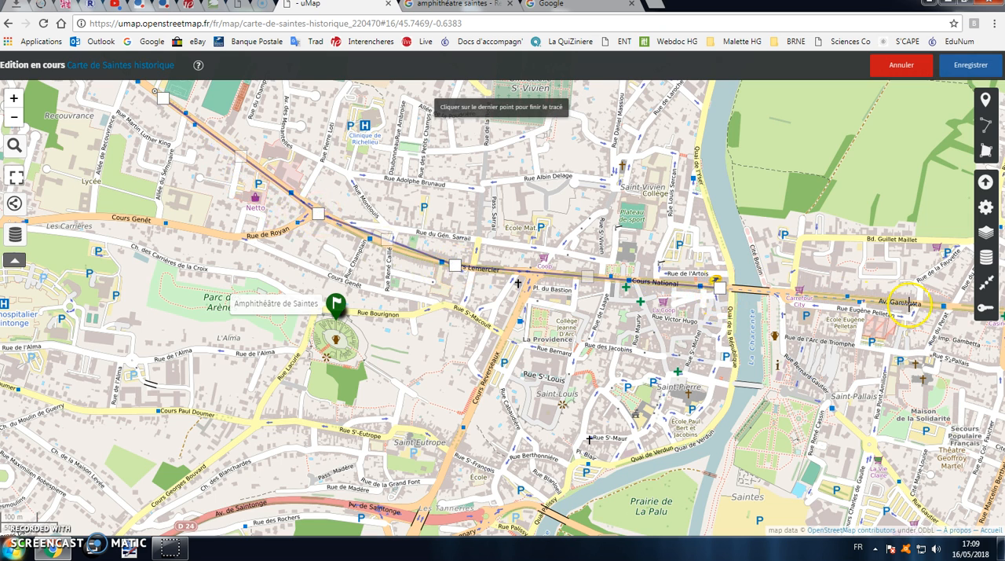
click(934, 306)
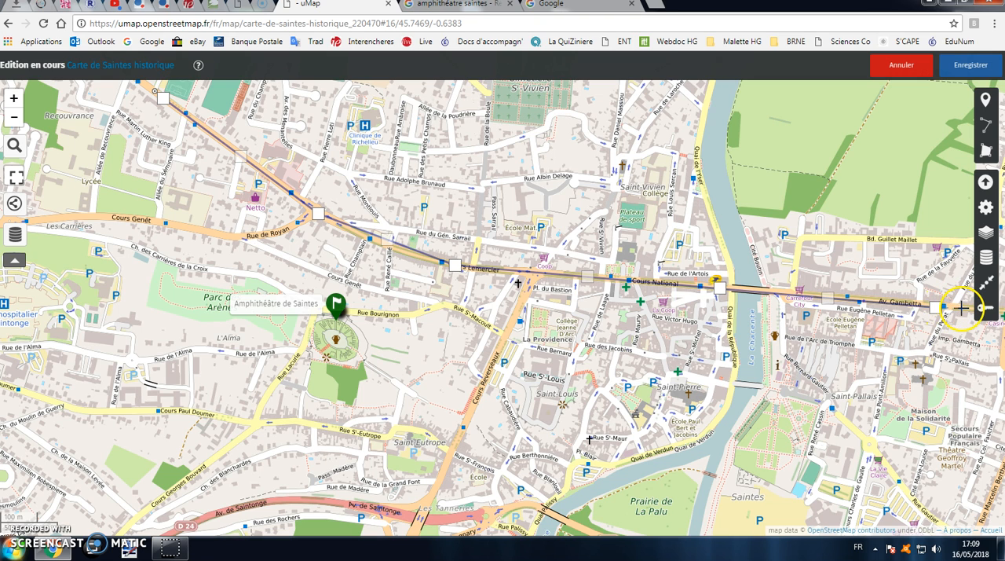
double_click(957, 307)
scroll(483, 287, down, 2)
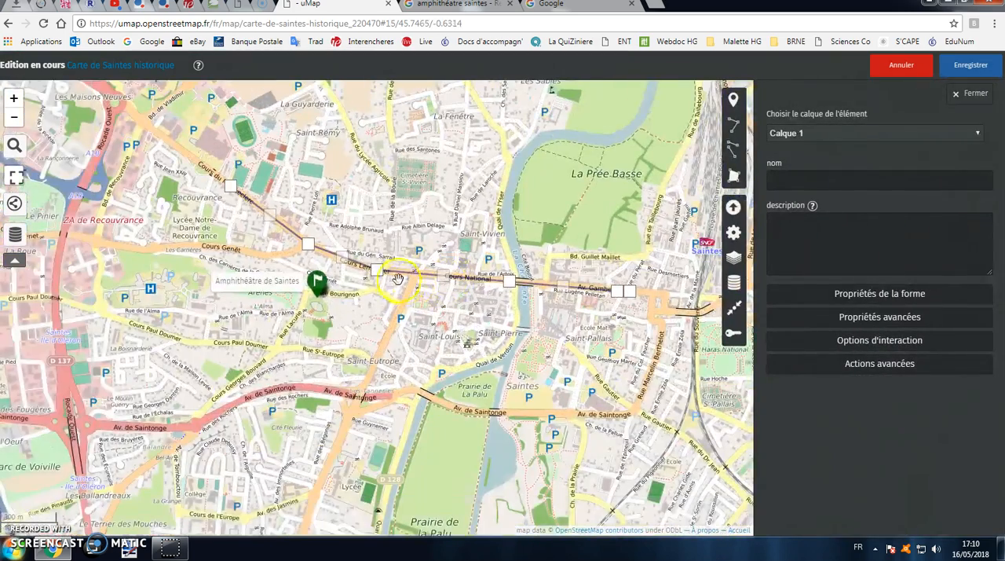
mouse_move(378, 269)
mouse_down()
mouse_move(383, 241)
mouse_move(378, 270)
mouse_move(348, 231)
mouse_up()
drag(350, 278, 300, 241)
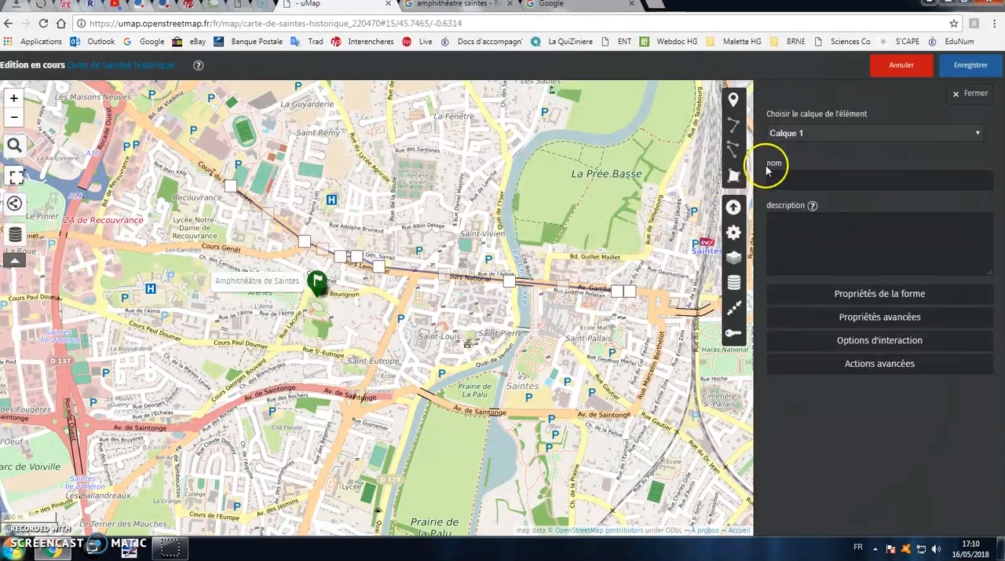
Name the line "Rues principales" and enter the description "Axe routier central de Saintes"
click(813, 185)
text(Rues)
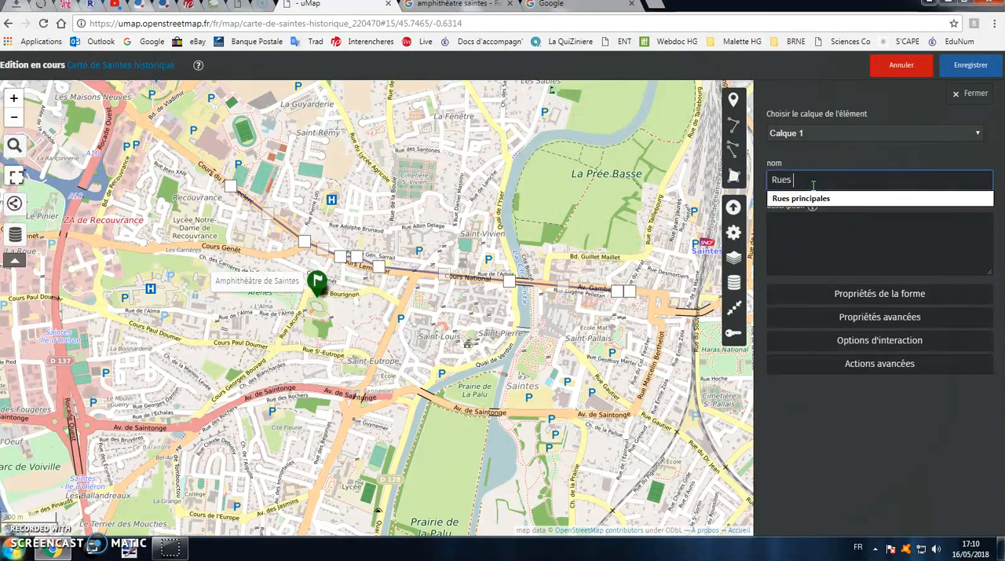
click(805, 200)
click(816, 226)
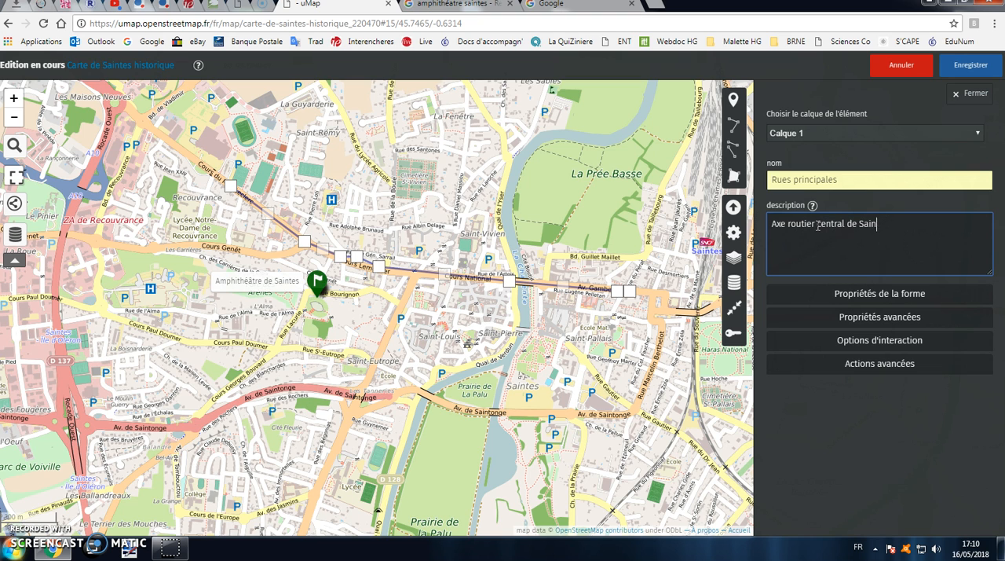
Set the line's colour to Red, its opacity to about two thirds of the range, and a fairly low thickness
click(881, 299)
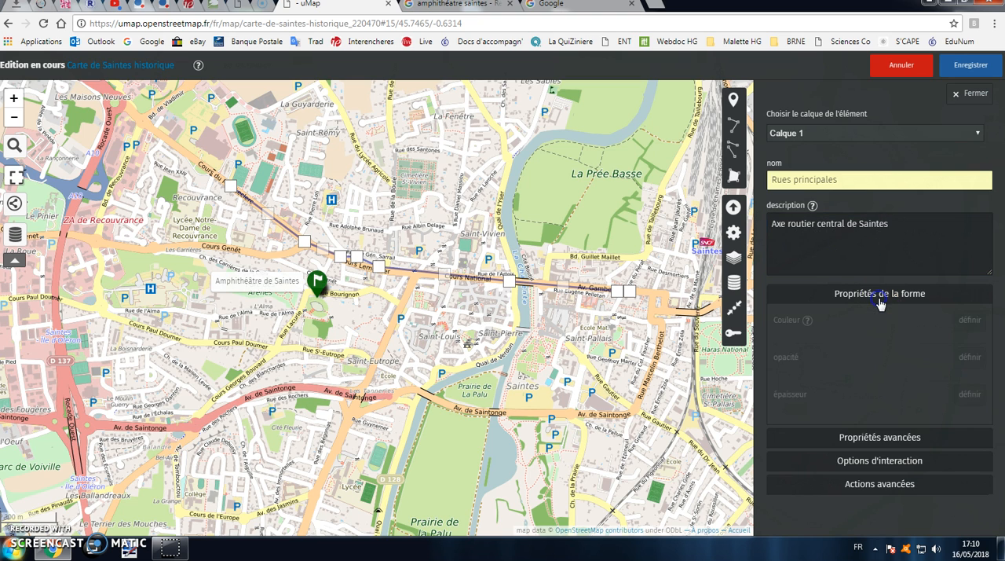
click(960, 320)
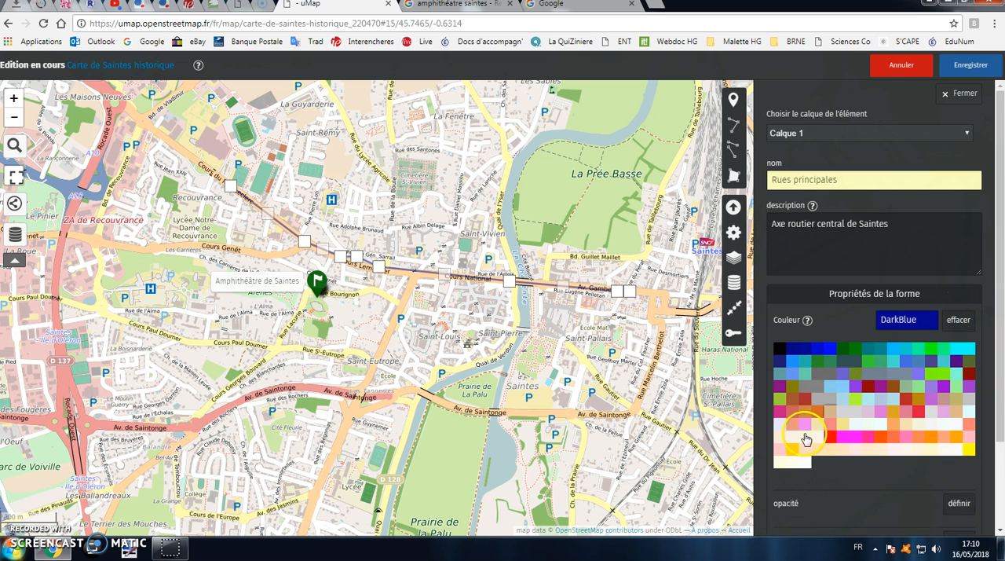
click(830, 436)
click(969, 365)
drag(861, 393, 915, 399)
click(970, 428)
drag(850, 460, 811, 461)
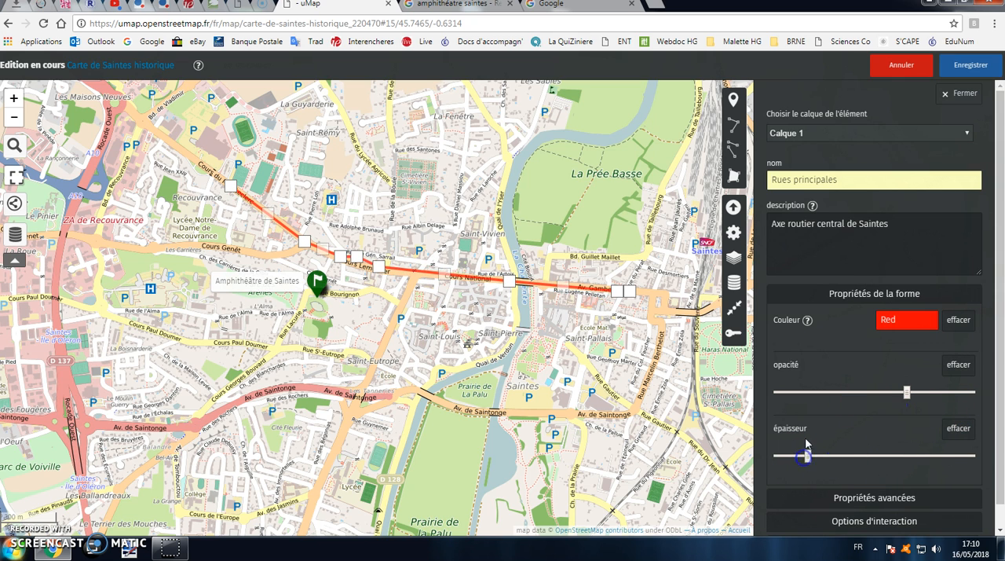
Save the map with the styled main street line
click(896, 226)
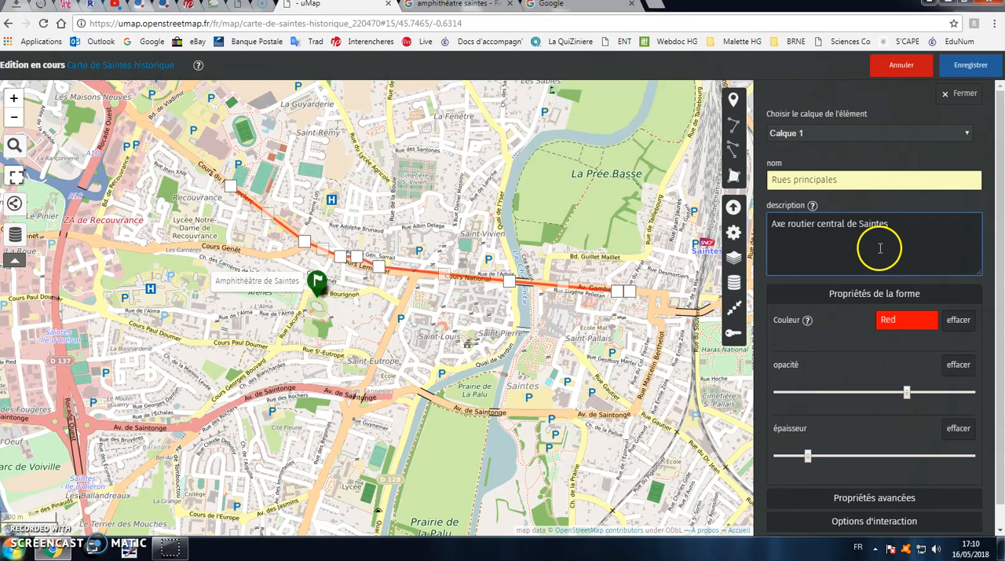
scroll(853, 263, down, 1)
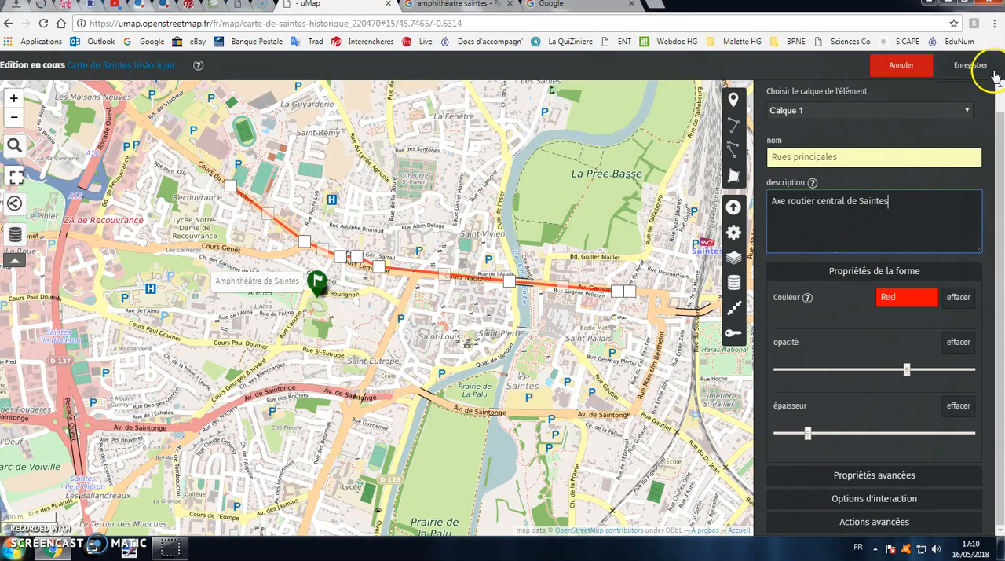
click(993, 72)
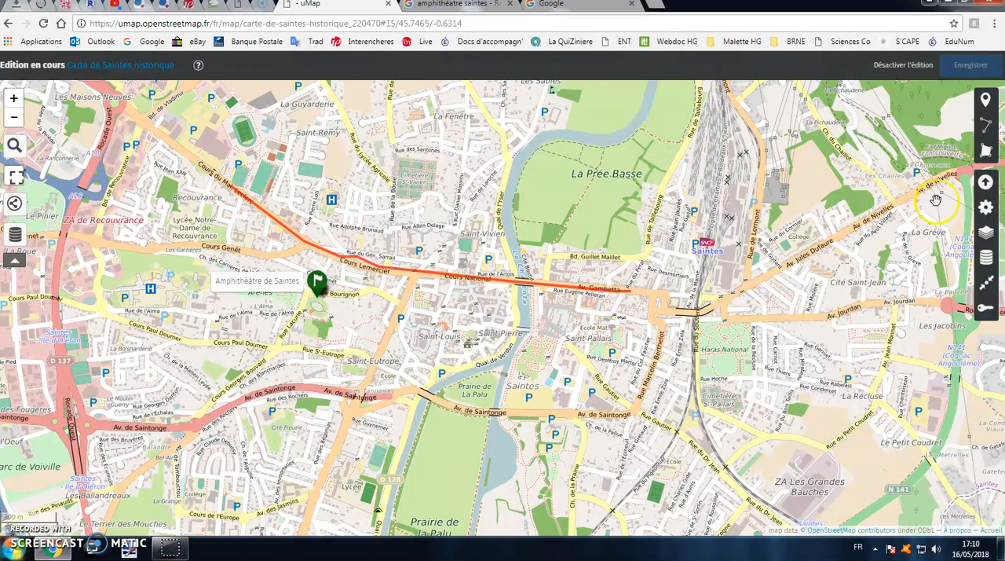
Draw a closed seven-point polygon around the town centre, enclosing Saint-Louis, Saint-Pierre and Saint-Pallais
click(987, 154)
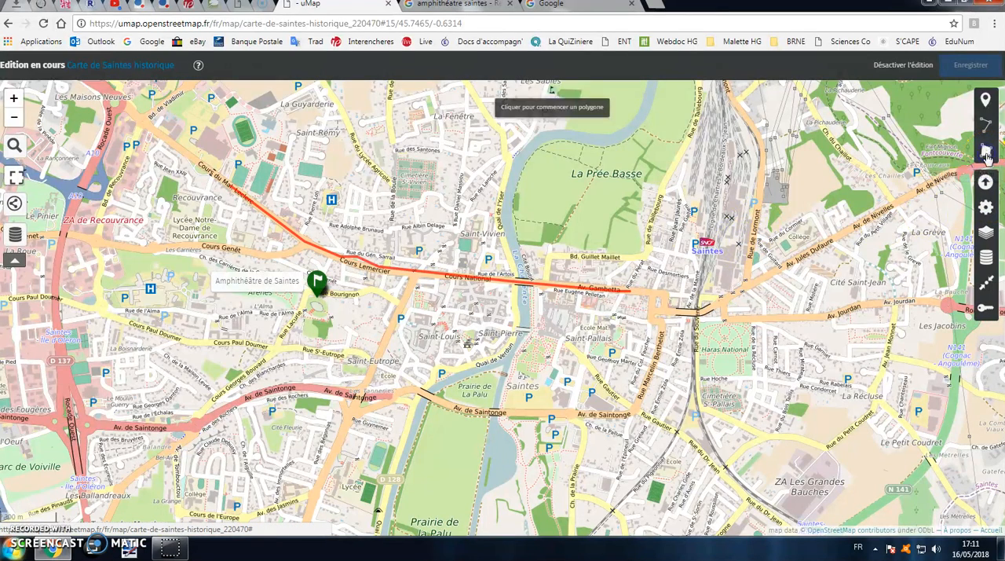
click(452, 245)
click(402, 314)
click(428, 383)
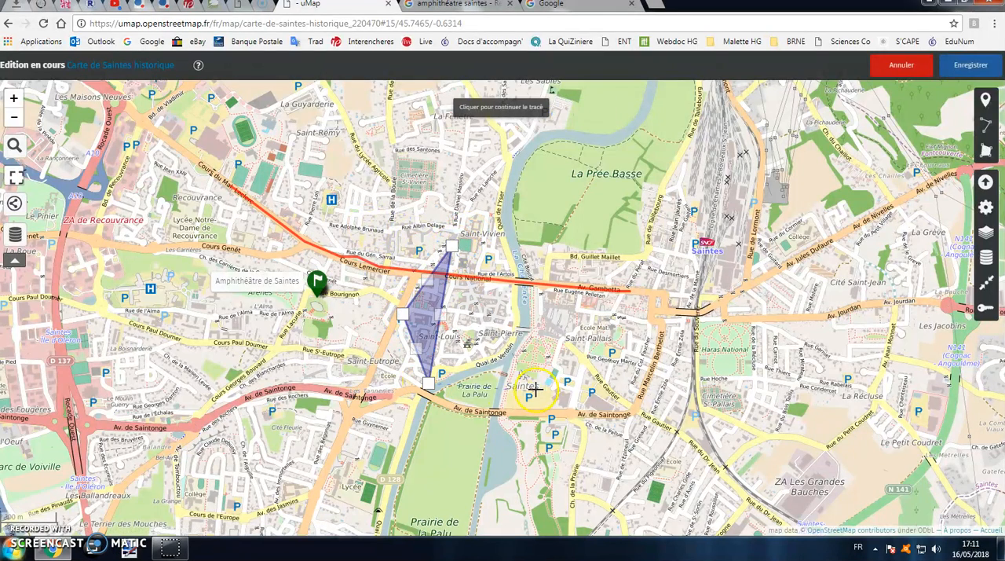
click(562, 382)
click(651, 359)
click(667, 268)
click(611, 251)
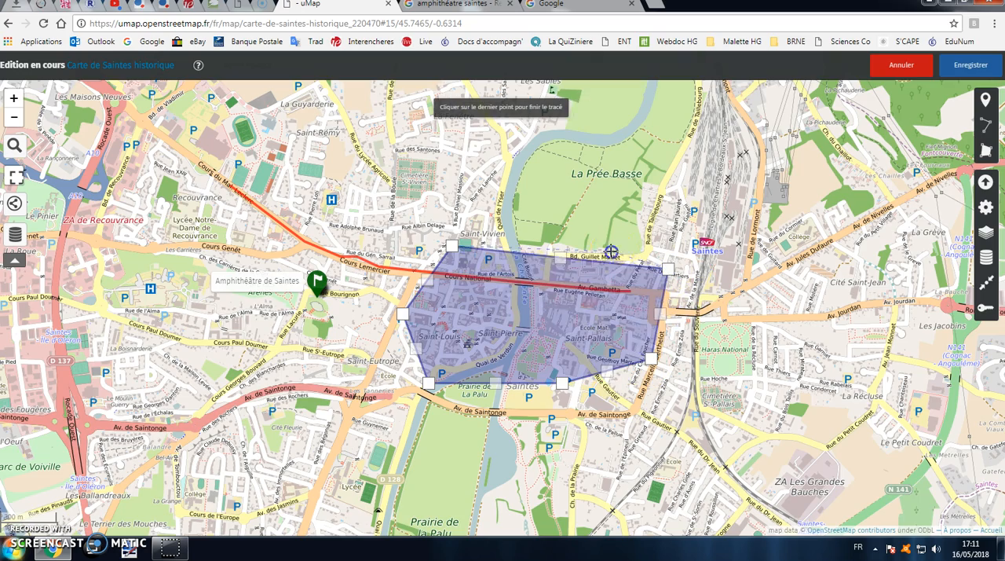
click(611, 250)
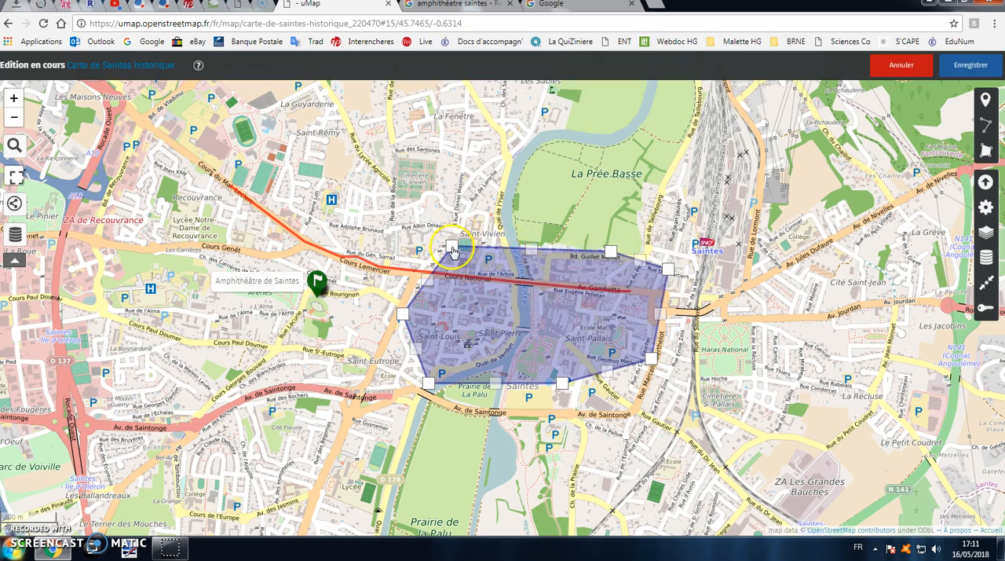
click(452, 249)
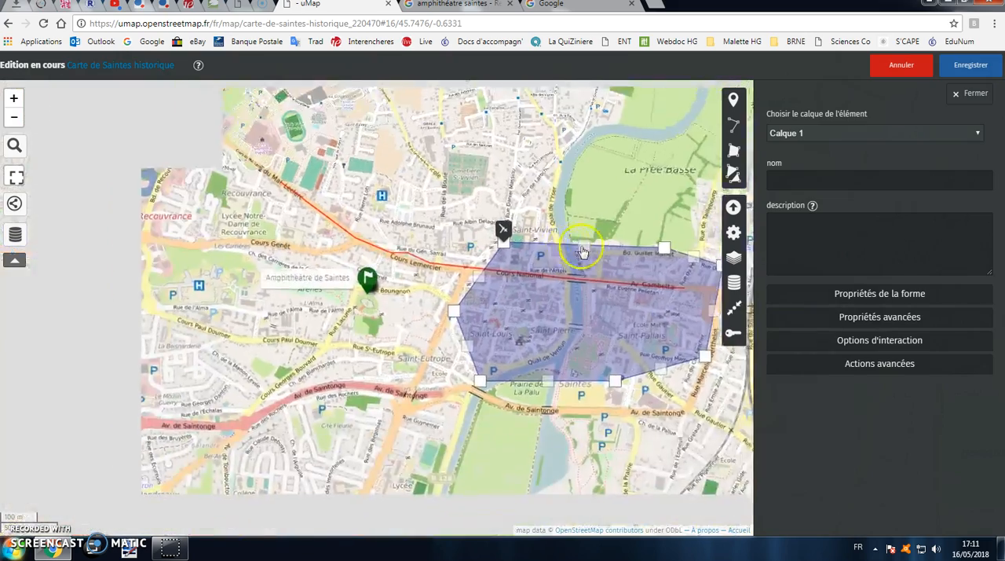
Name the polygon "Centre ville de Saintes" and enter the description "Quartiers historiques"
click(830, 180)
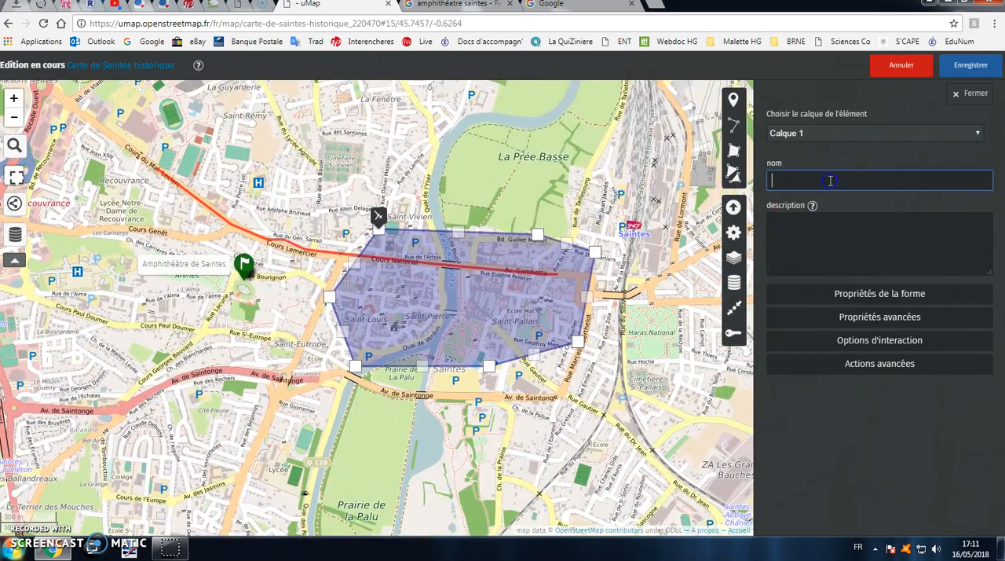
text(Centre vi)
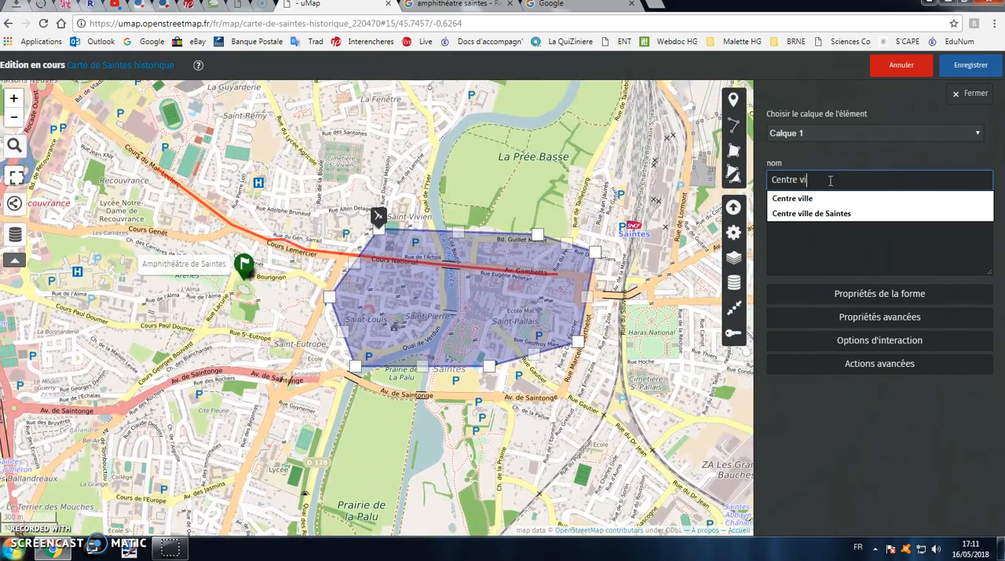
text(lle )
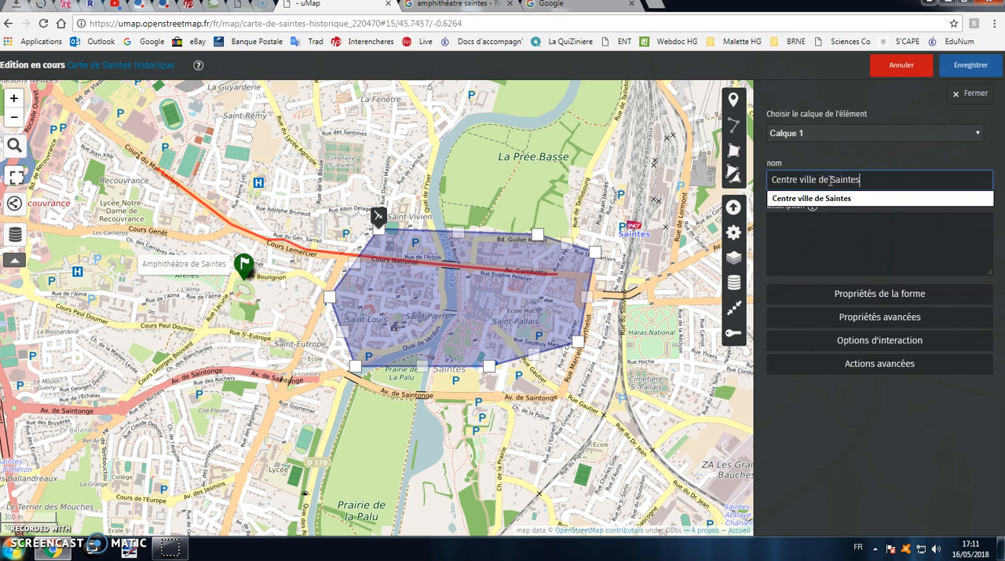
text(de Saintes)
click(835, 199)
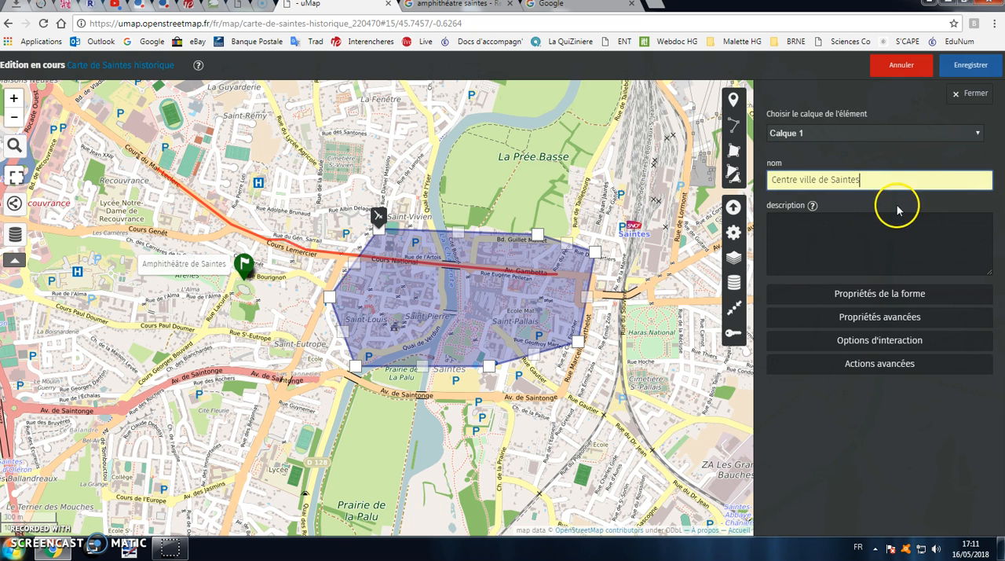
click(832, 226)
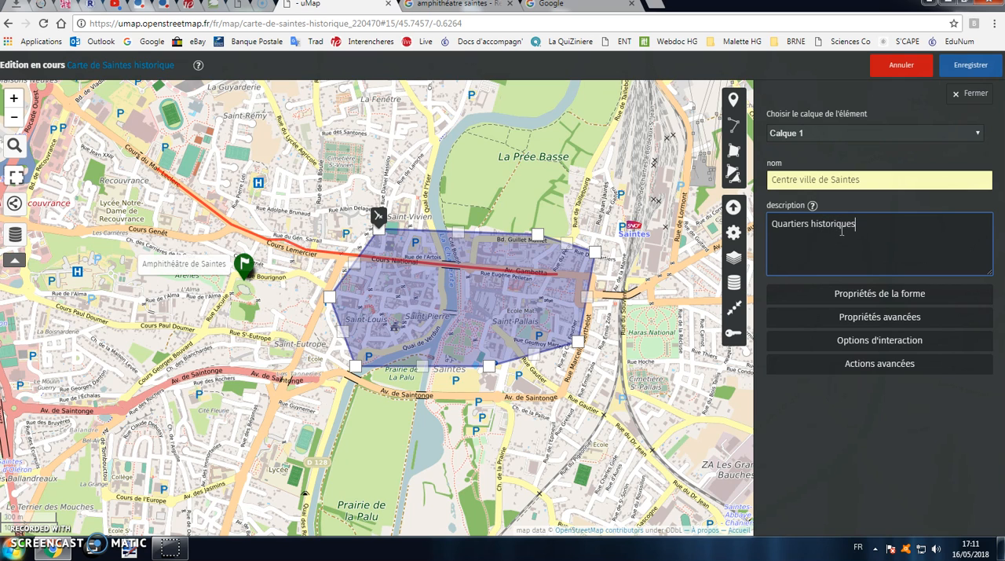
Set the polygon's colour to LawnGreen, its opacity to about two thirds of the range, and a low thickness
click(881, 292)
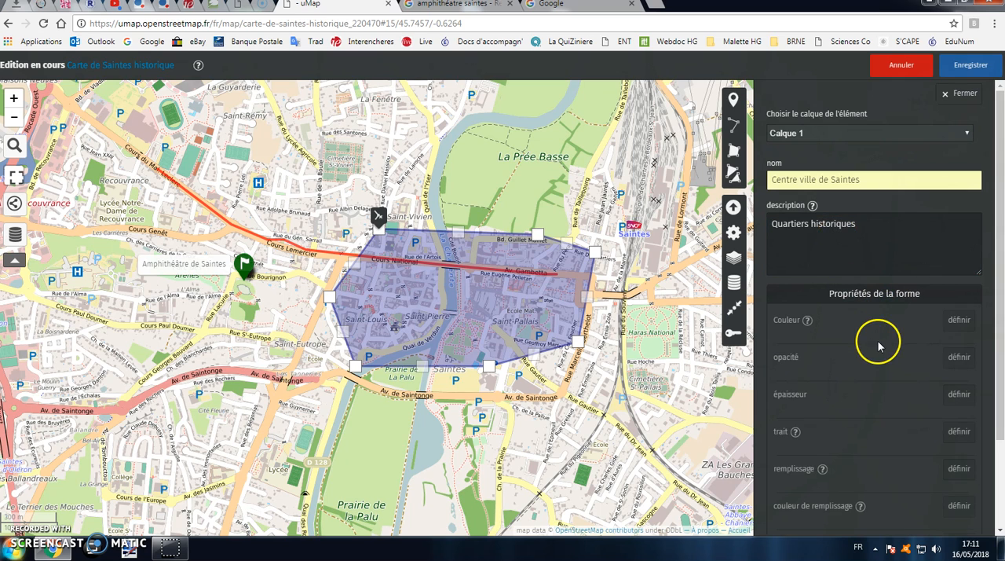
click(945, 328)
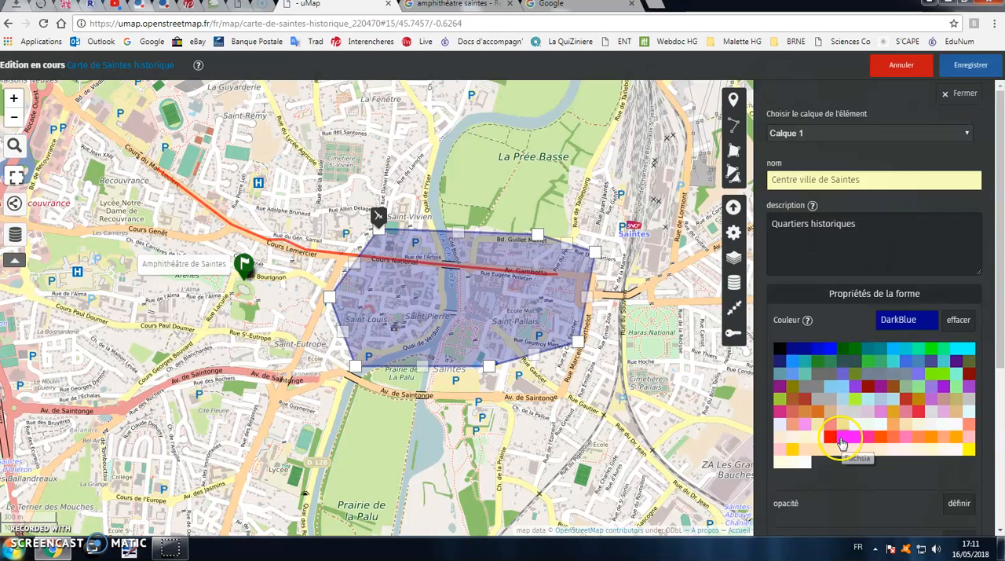
click(932, 375)
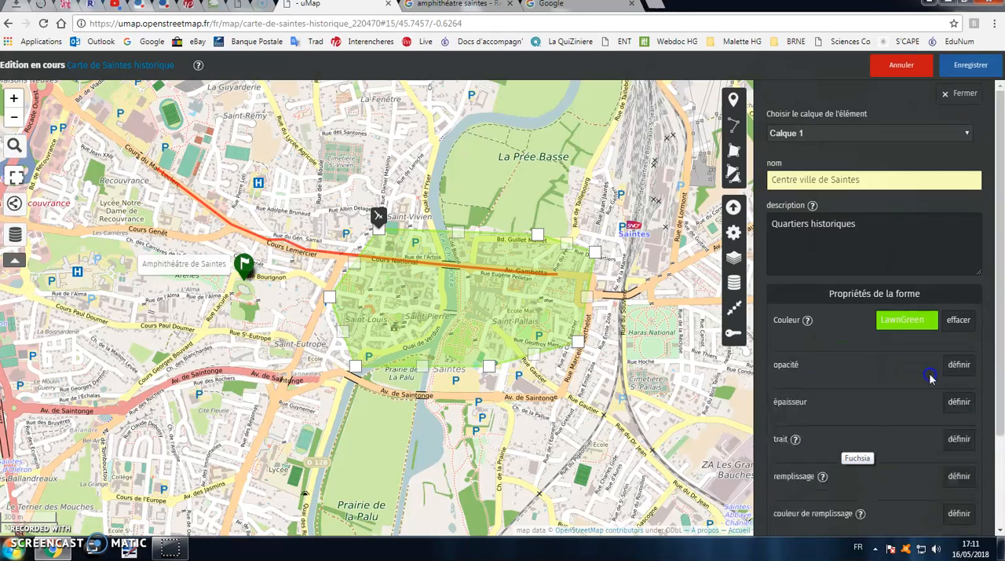
click(957, 363)
drag(873, 395, 906, 398)
click(958, 427)
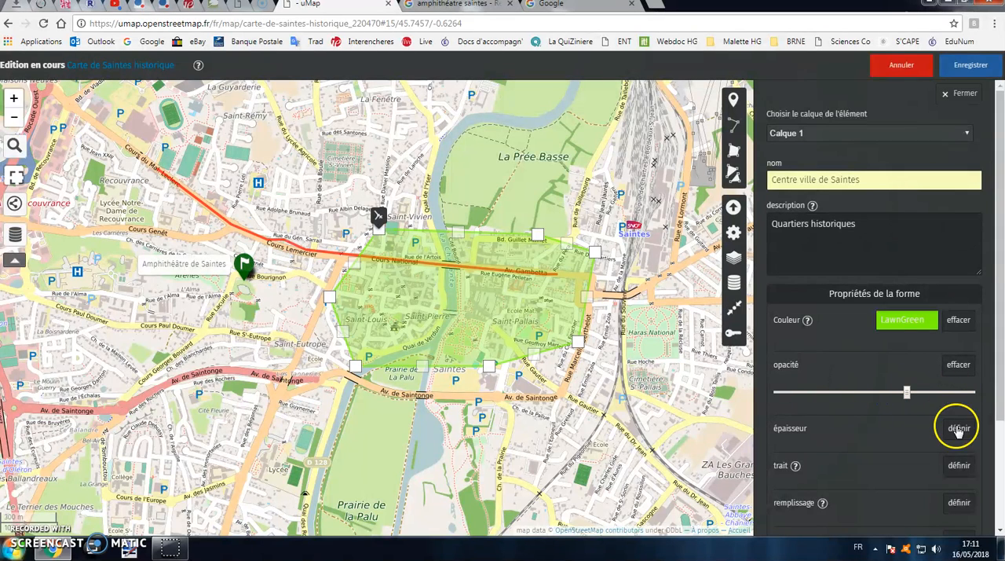
mouse_move(799, 455)
mouse_down()
mouse_move(933, 454)
mouse_move(800, 456)
mouse_up()
Define the polygon's outline setting and change its colour to DarkBlue
scroll(873, 466, down, 1)
click(957, 430)
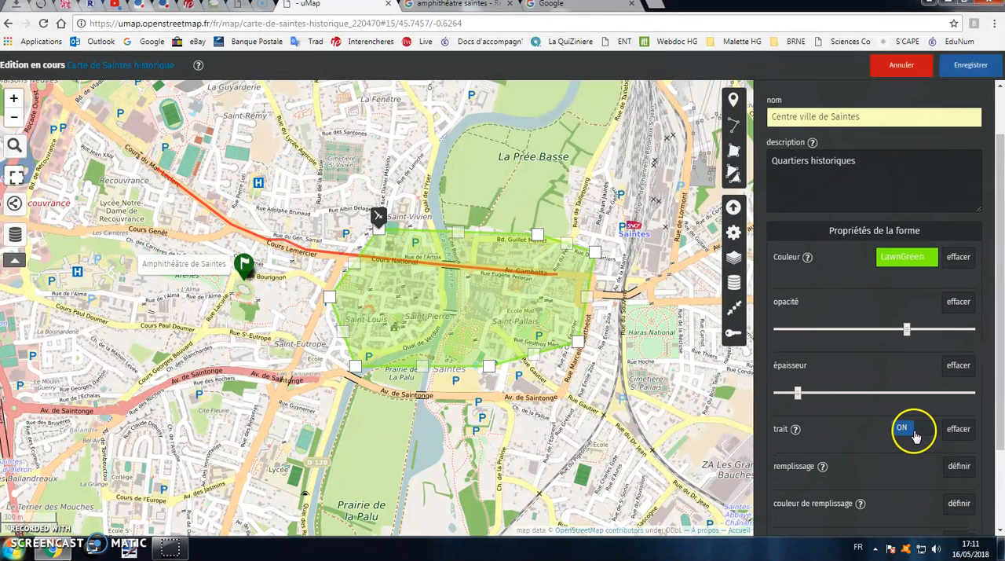
click(905, 431)
click(924, 263)
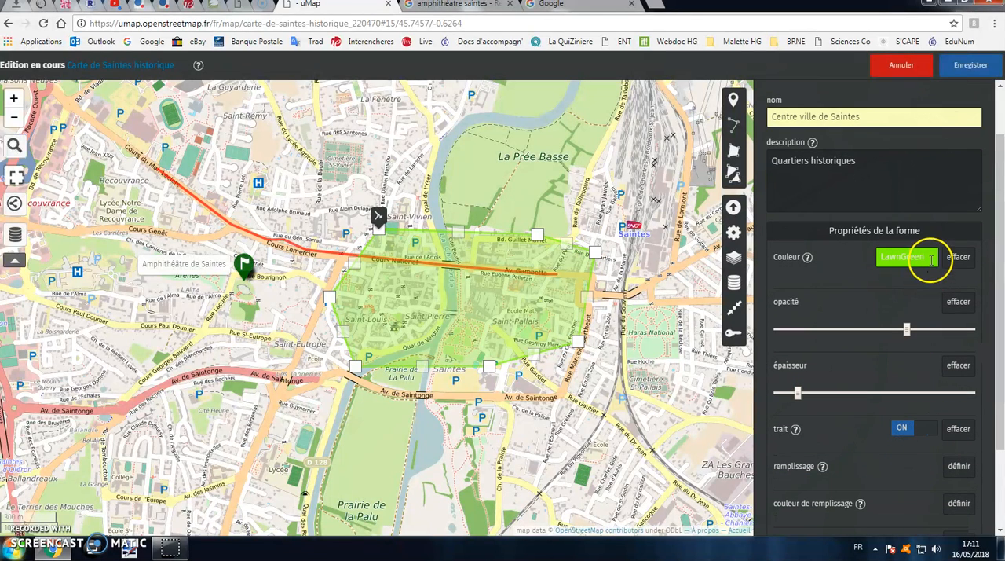
click(805, 296)
Toggle the polygon's outline and fill to compare their effect, leaving both switched on
click(904, 430)
click(904, 432)
click(904, 432)
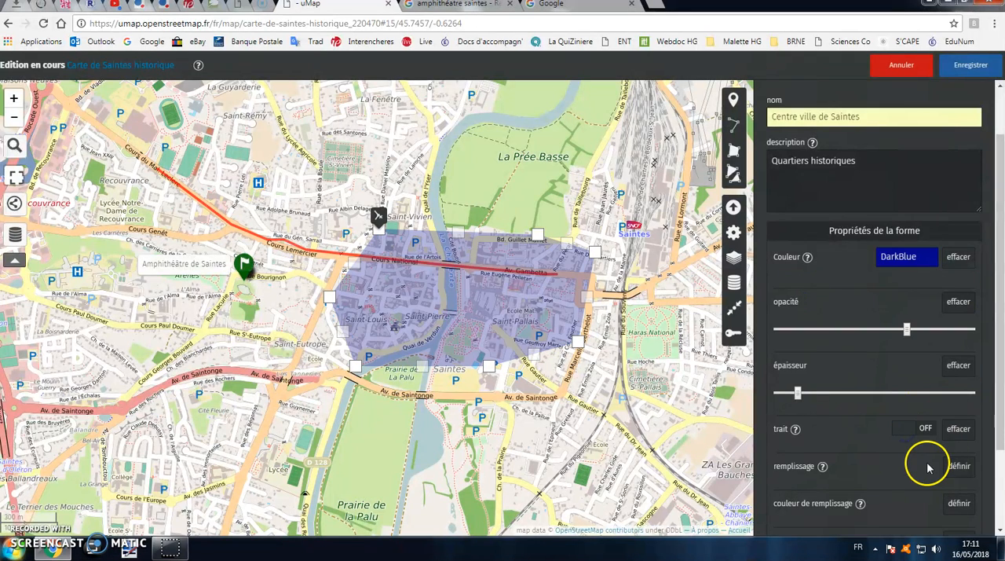
scroll(961, 428, down, 1)
click(903, 405)
click(903, 405)
click(922, 368)
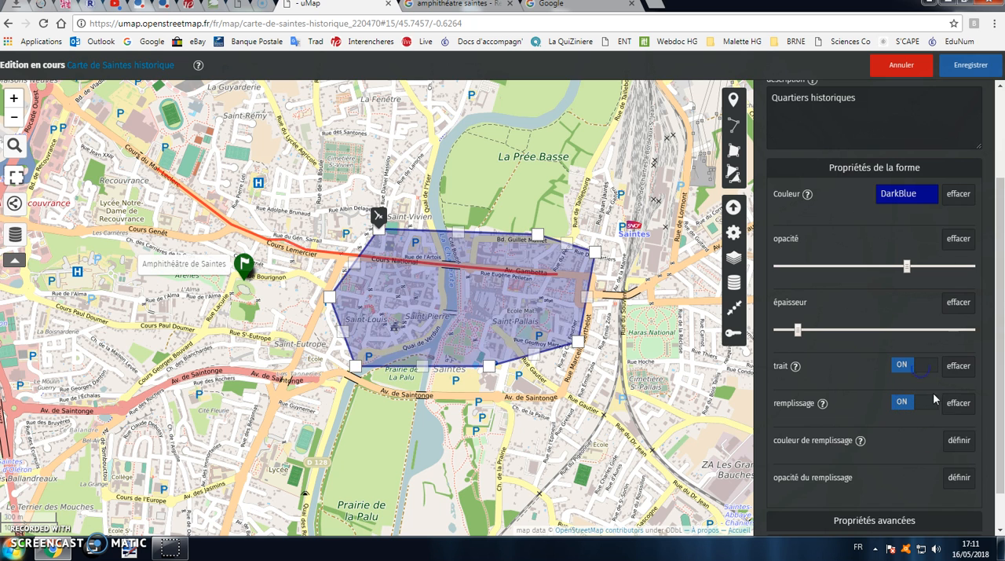
Set the polygon's fill colour to Green and lower its fill opacity to near the minimum
click(958, 441)
click(853, 479)
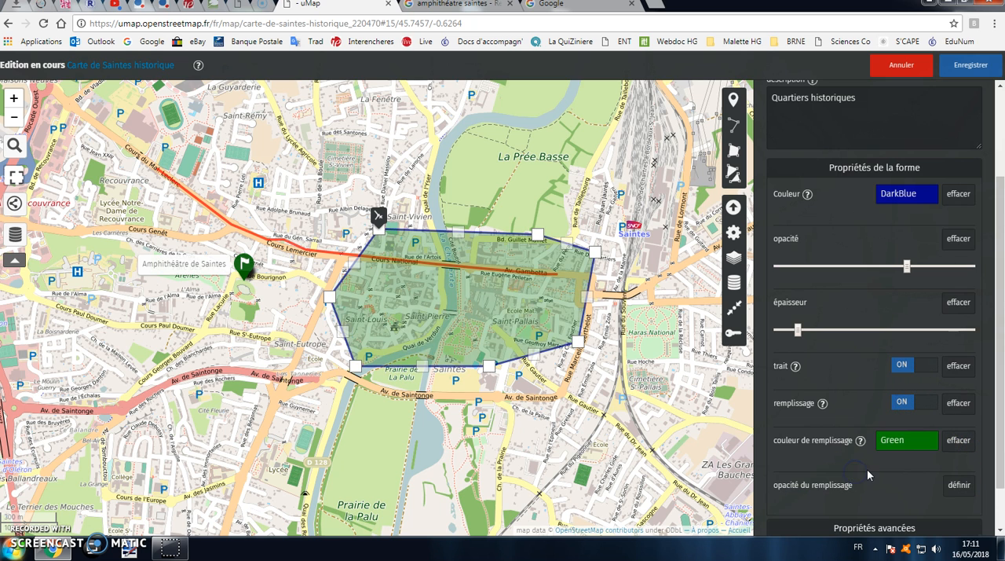
scroll(867, 474, down, 1)
click(956, 433)
drag(834, 460, 801, 462)
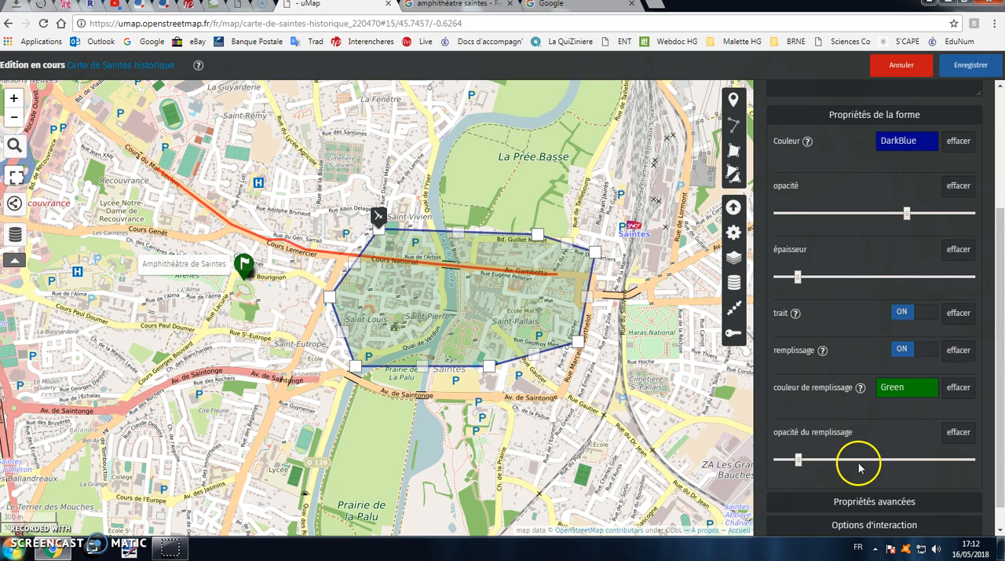
Turn on the label display for the town-centre polygon in its interaction options and save the map
scroll(871, 471, down, 1)
click(890, 493)
scroll(889, 467, down, 4)
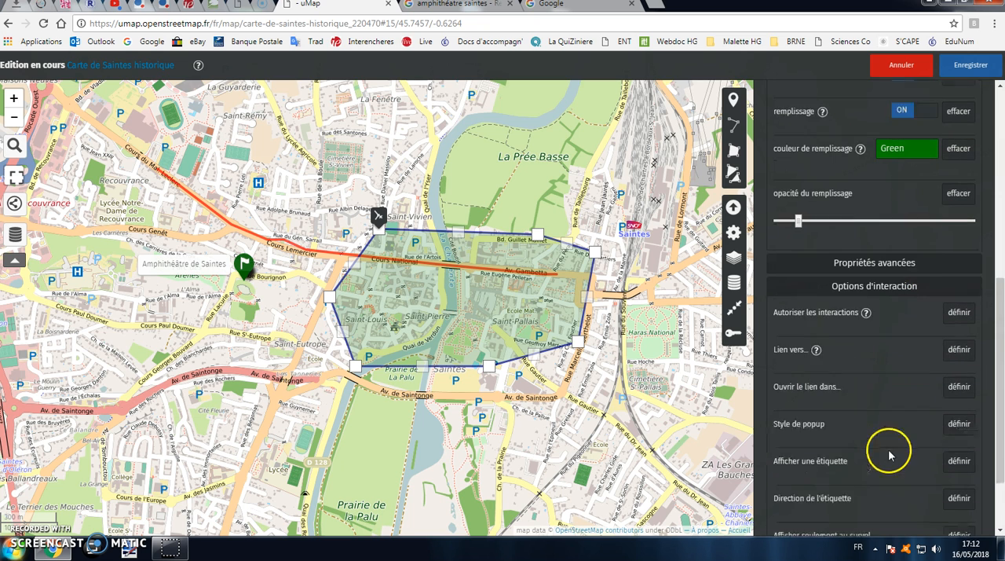
scroll(889, 454, down, 1)
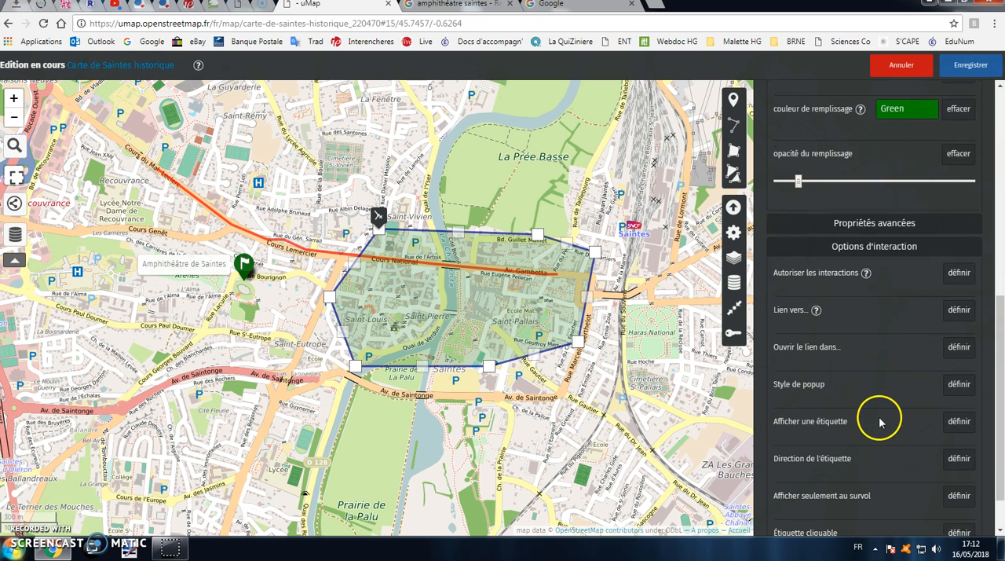
click(956, 426)
click(922, 425)
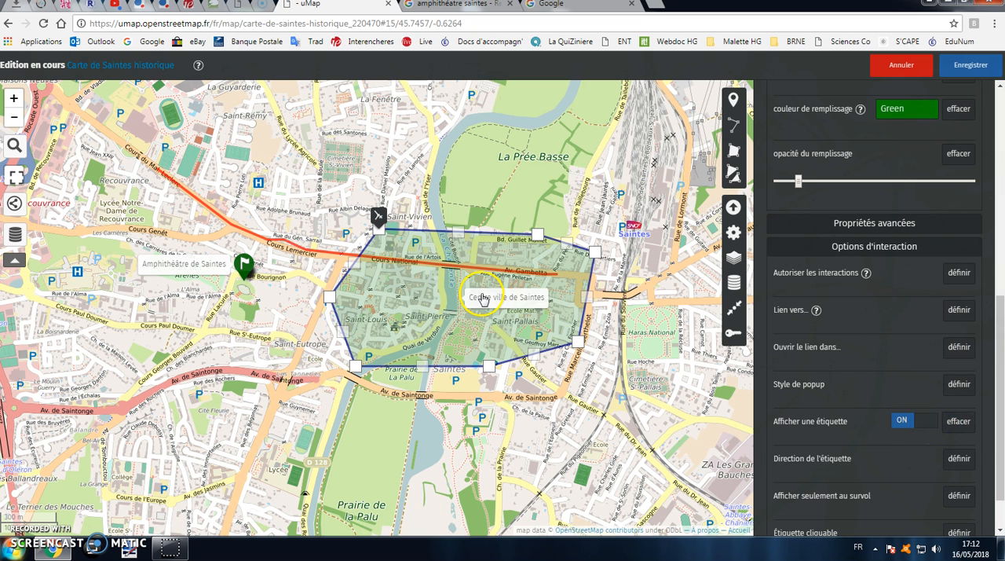
click(968, 64)
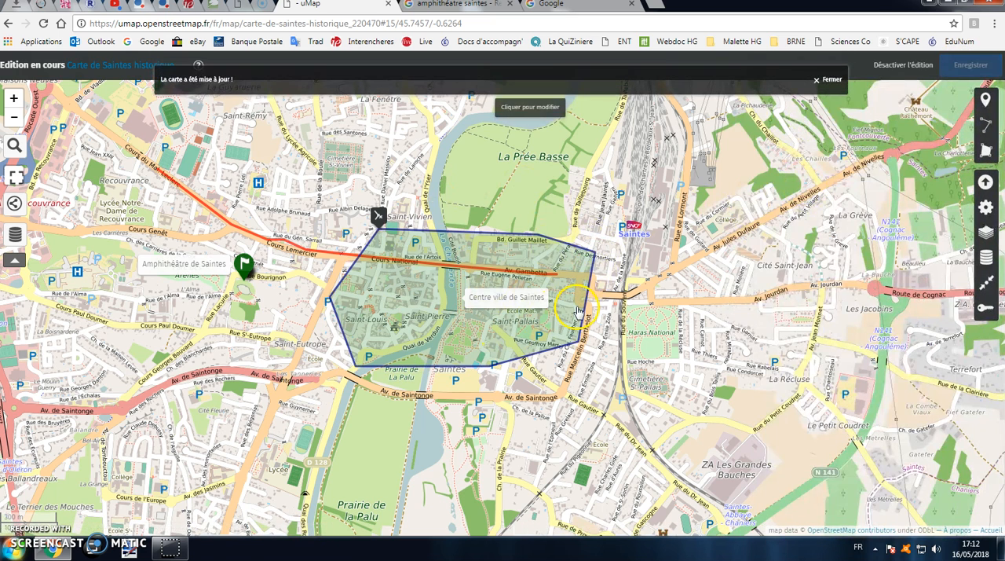
click(828, 81)
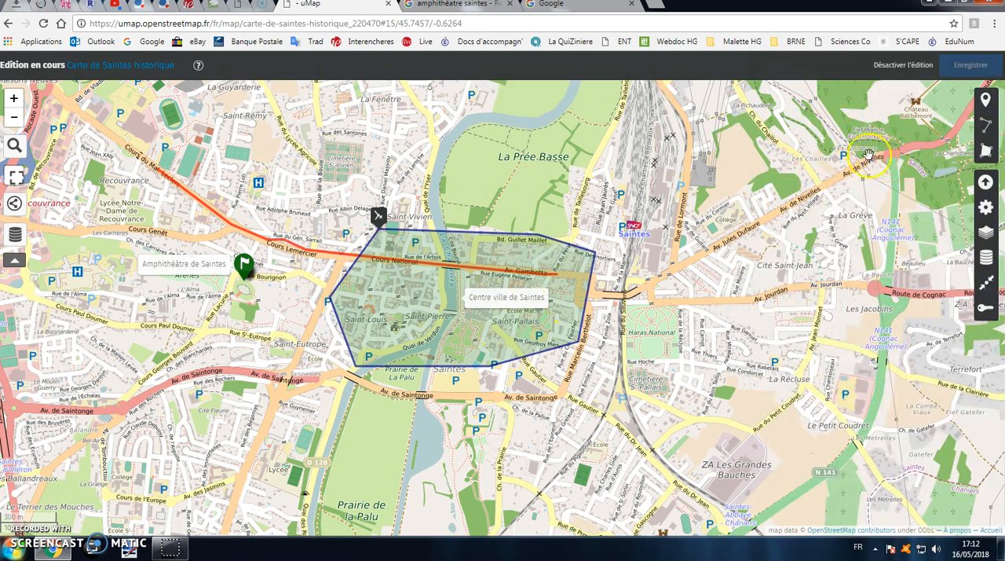
Reopen the "Centre ville de Saintes" polygon for editing and expand its interaction options
click(524, 300)
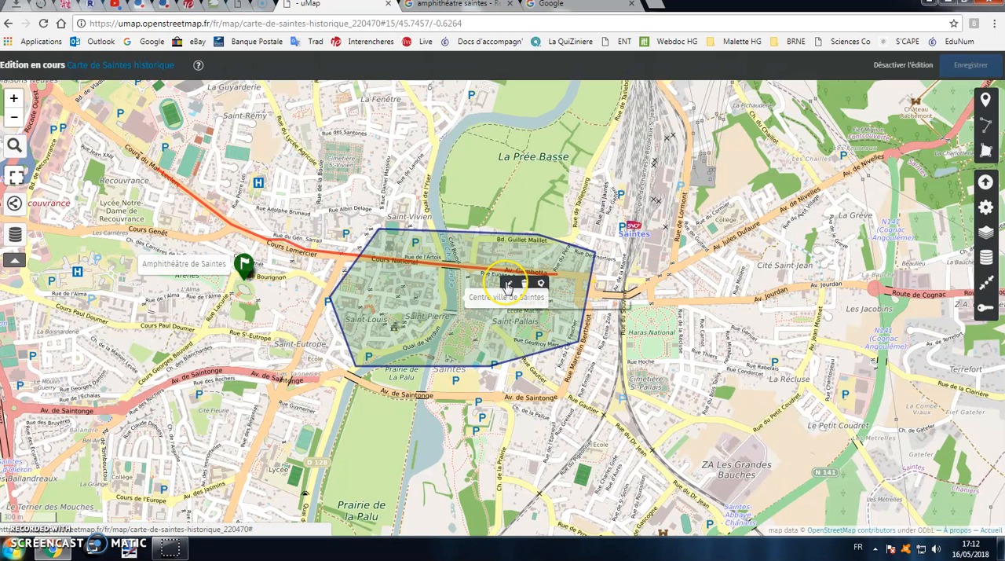
click(508, 285)
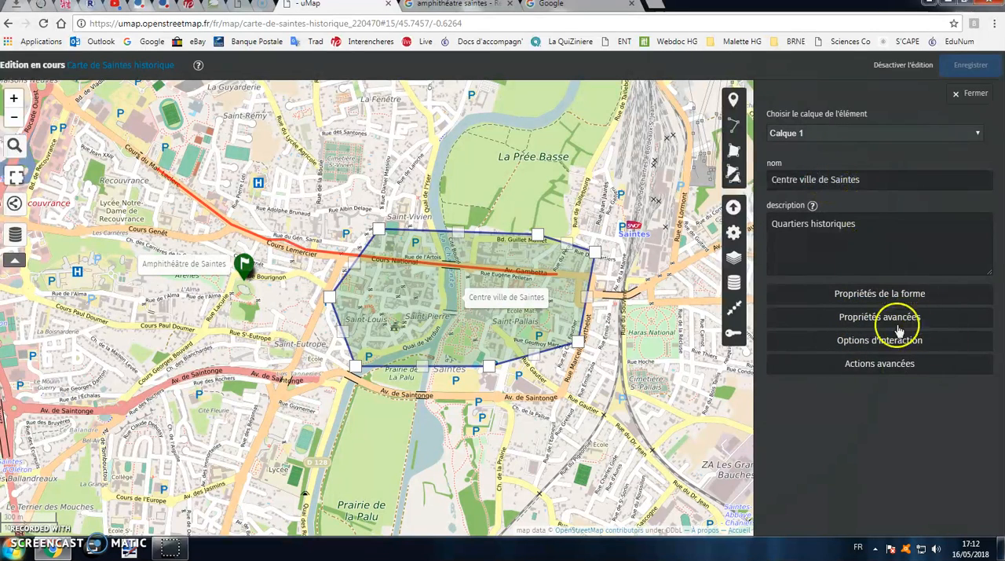
click(881, 345)
scroll(793, 361, down, 1)
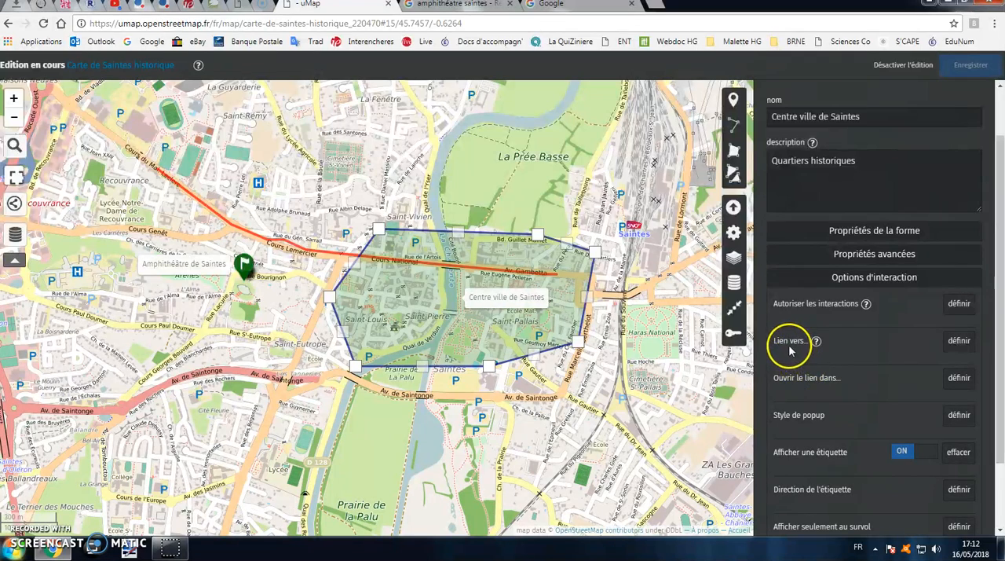
Search Google for "mairie de saintes" in the other browser tab and open the official Ville de Saintes website
click(552, 9)
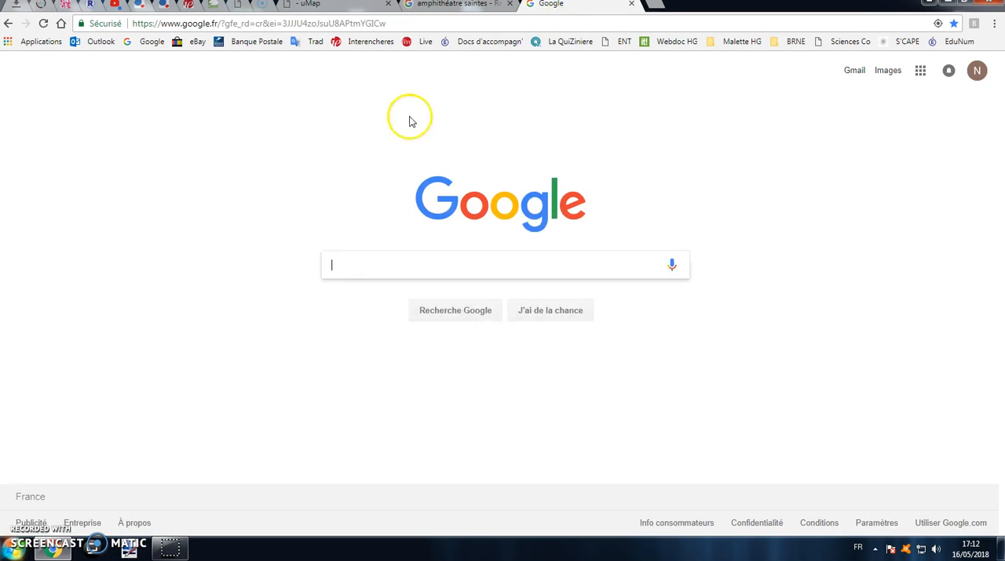
text(mar)
key(BackSpace)
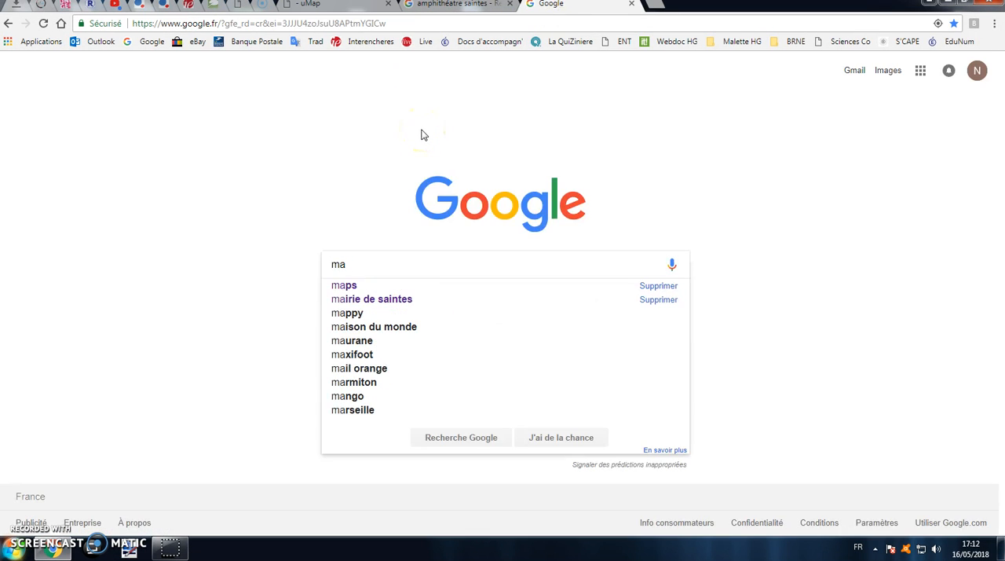
text(irie de s)
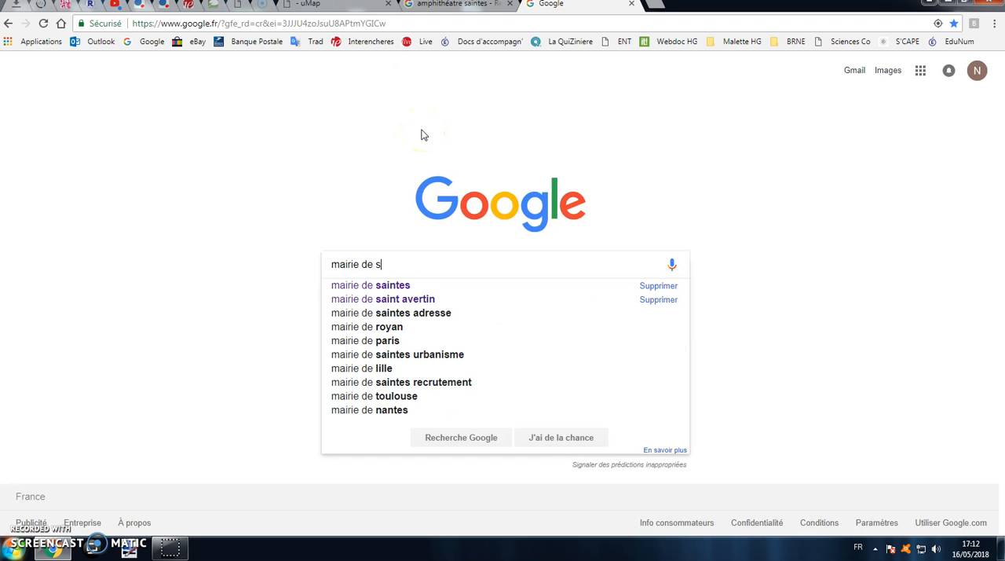
text(aintes)
key(Return)
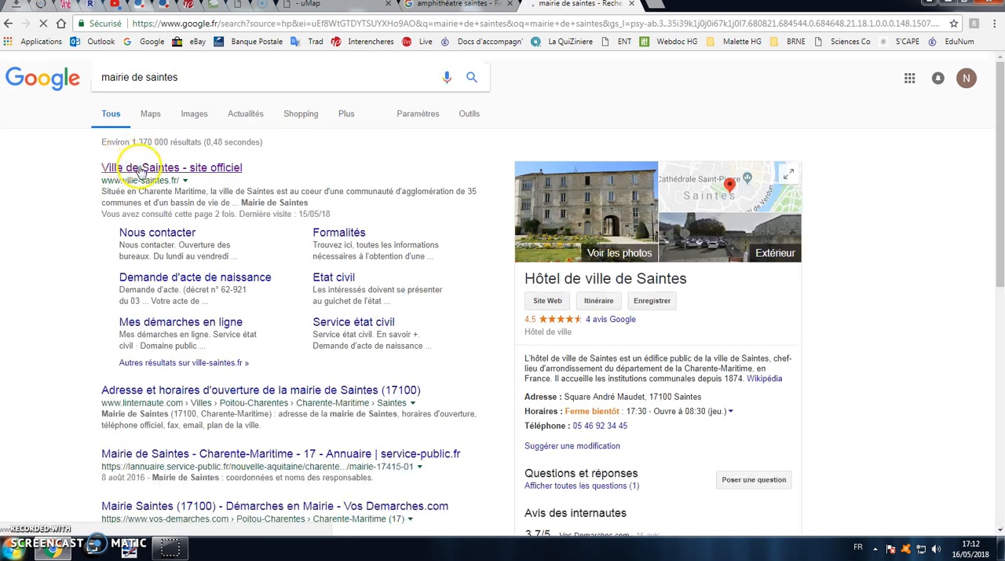
scroll(380, 208, down, 5)
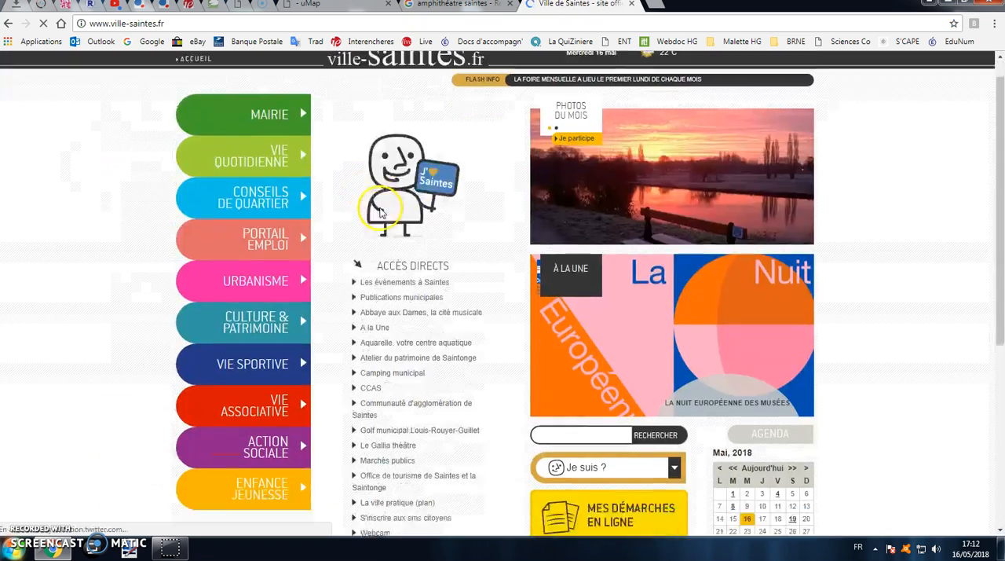
scroll(381, 210, up, 5)
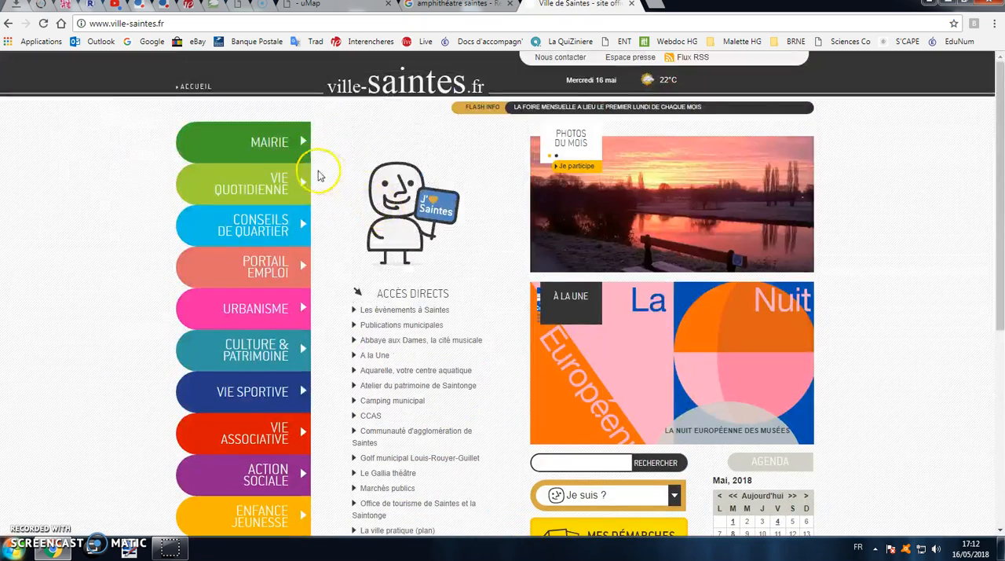
click(143, 23)
key(ctrl+c)
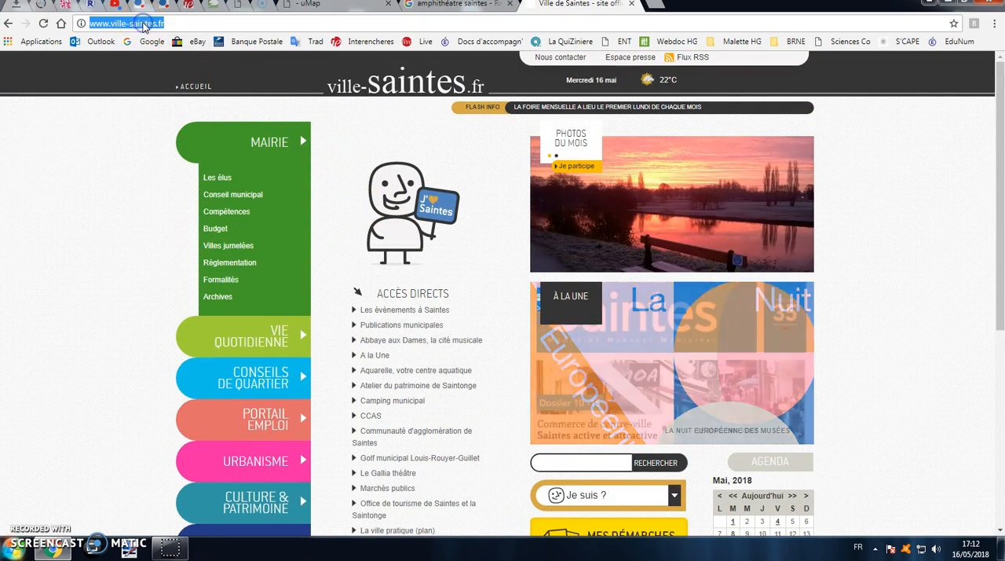
right_click(143, 24)
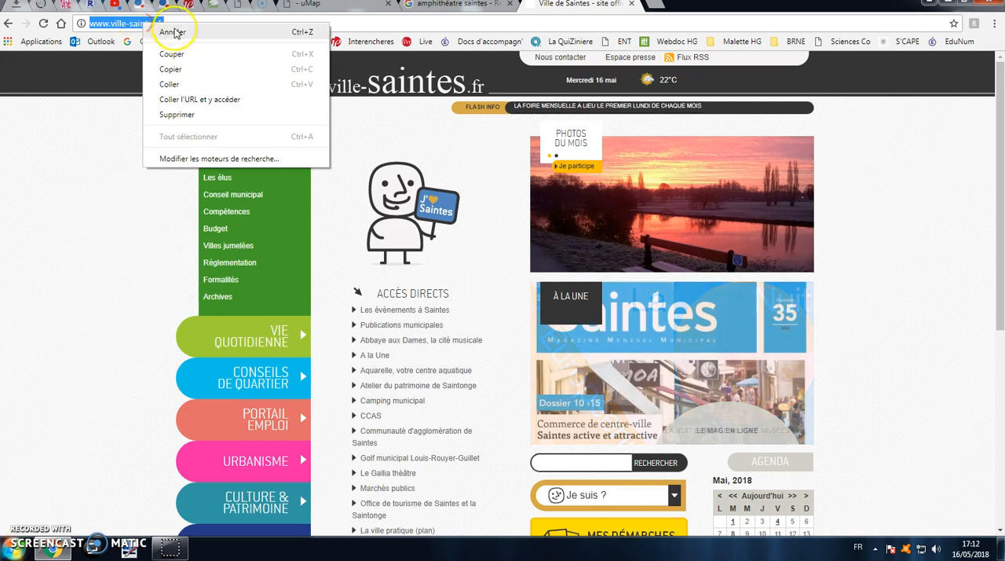
click(189, 74)
click(357, 6)
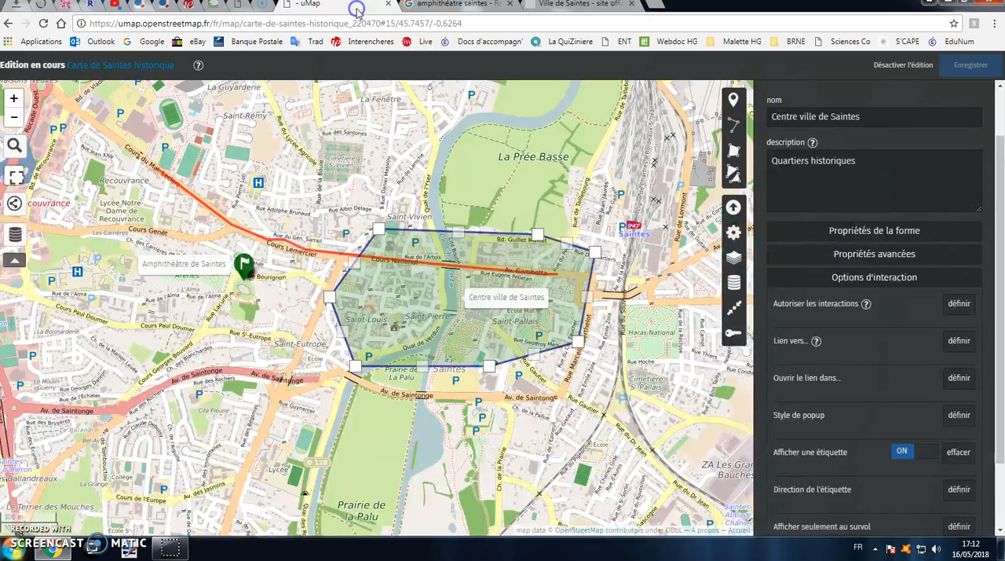
click(958, 342)
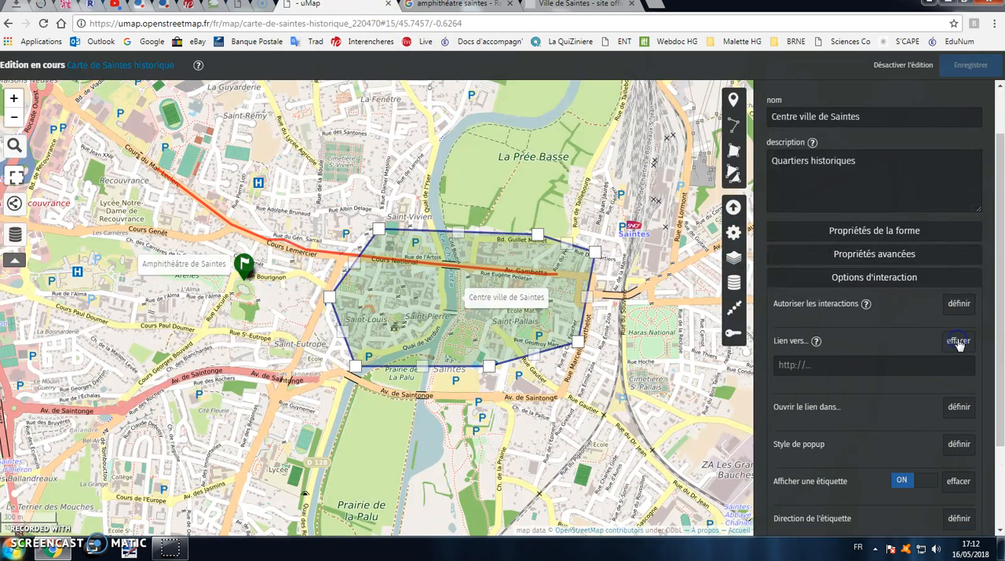
right_click(831, 367)
click(873, 267)
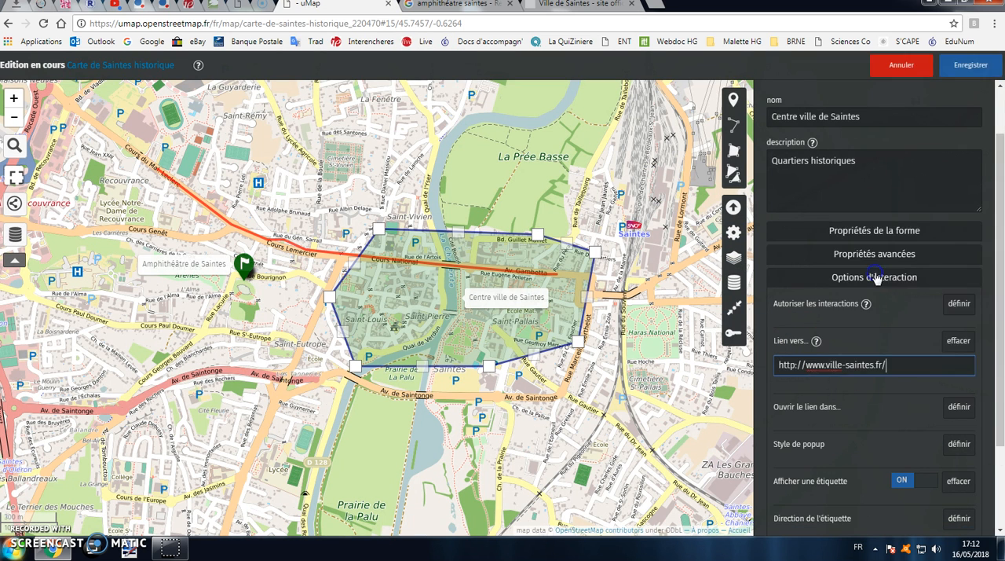
Save the map with the polygon's link and turn off editing mode
scroll(908, 332, down, 1)
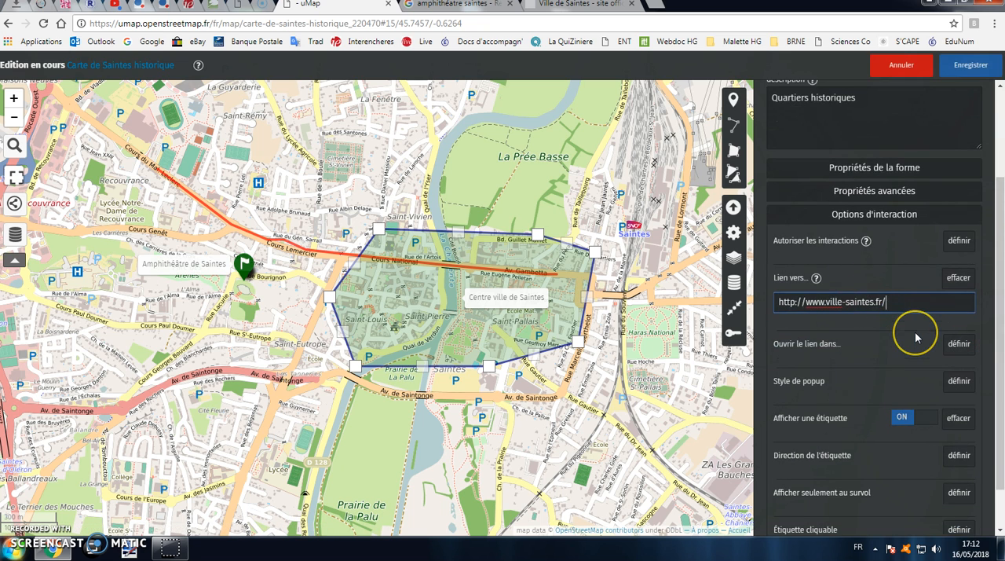
scroll(915, 336, down, 1)
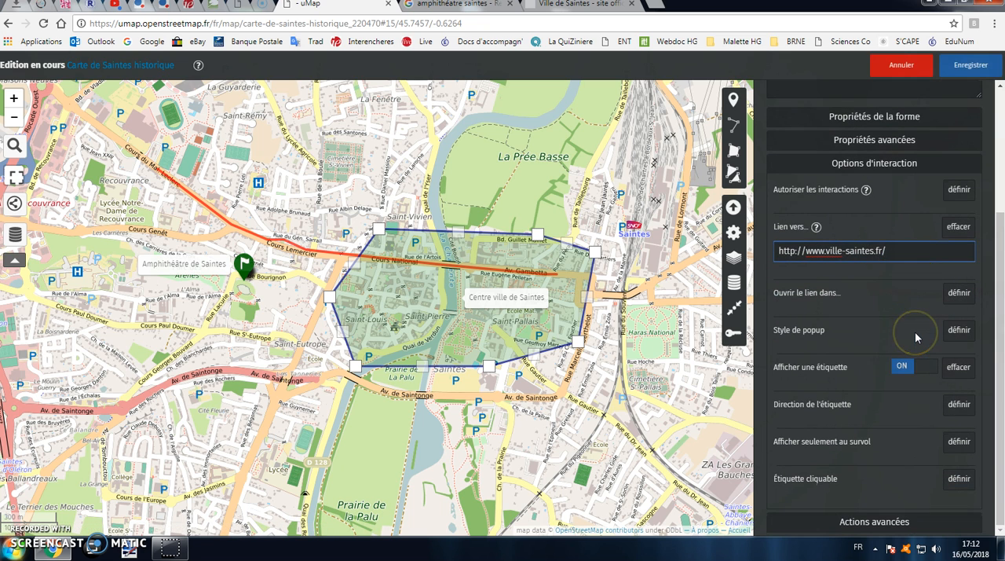
click(958, 67)
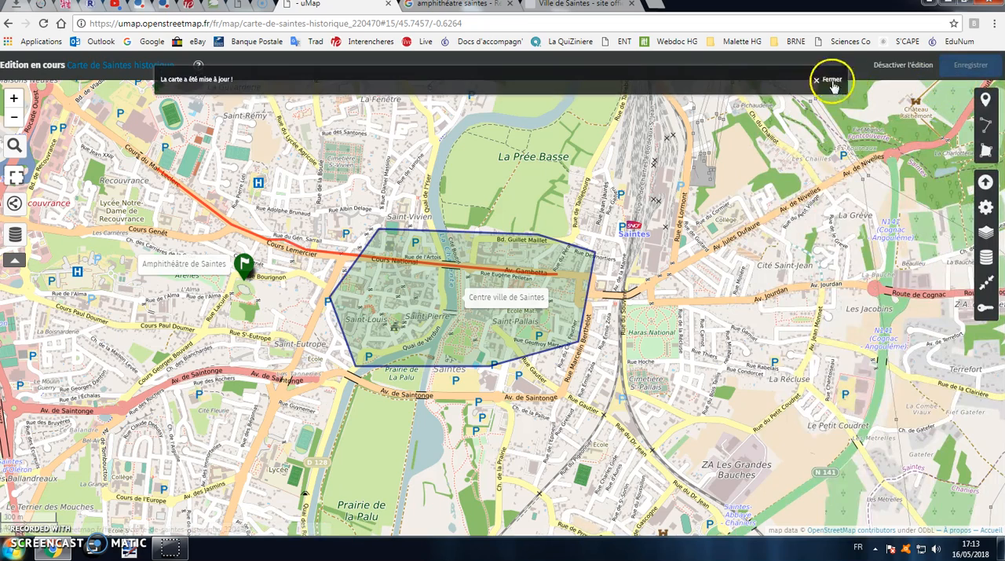
click(834, 74)
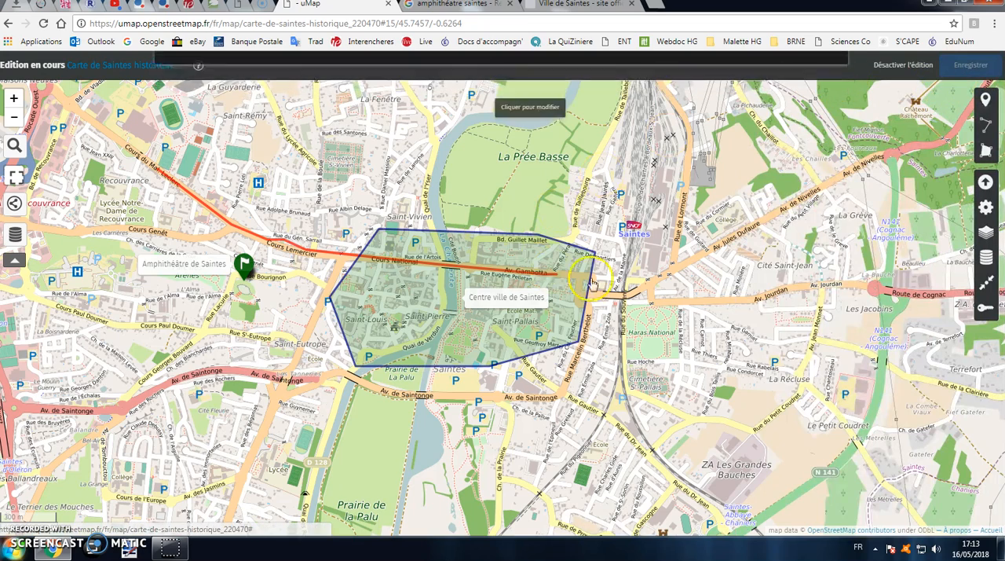
click(910, 70)
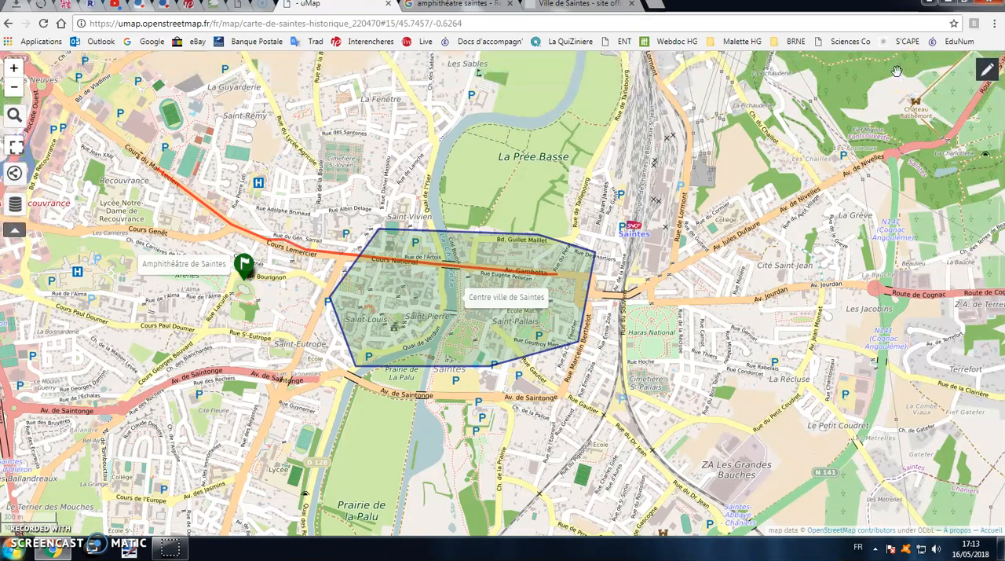
Test the link on the "Centre ville de Saintes" label and return to the map
click(512, 299)
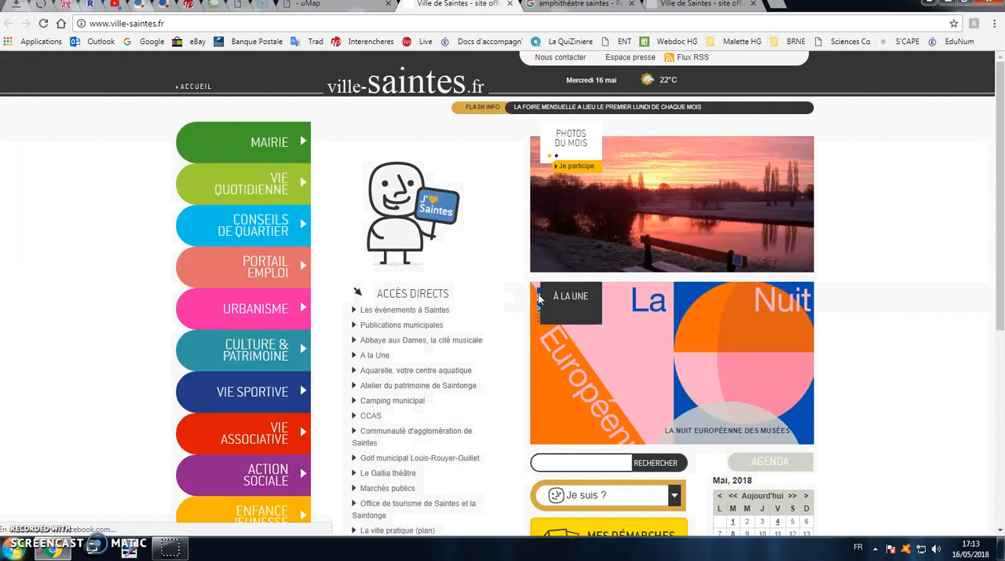
click(365, 6)
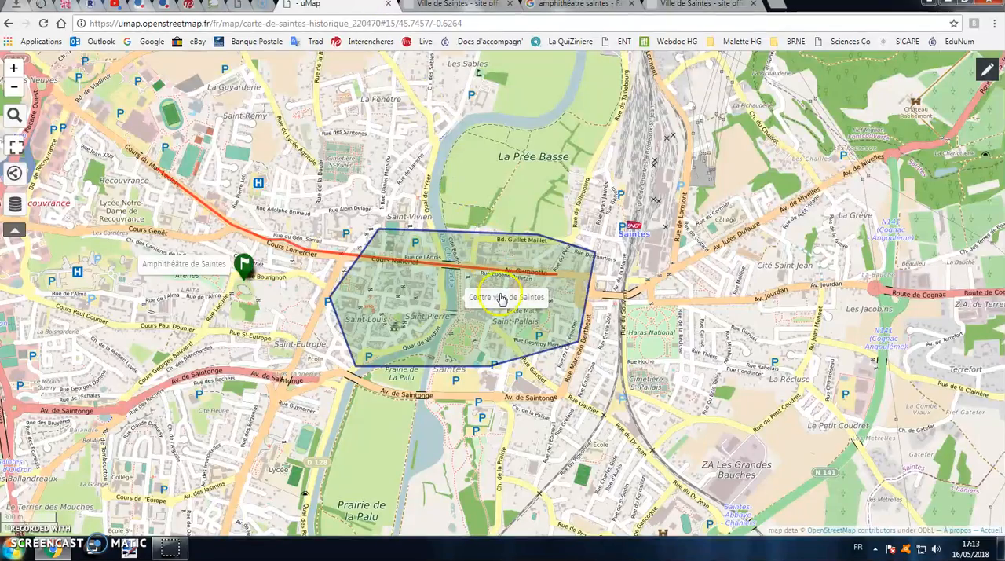
click(501, 299)
click(507, 4)
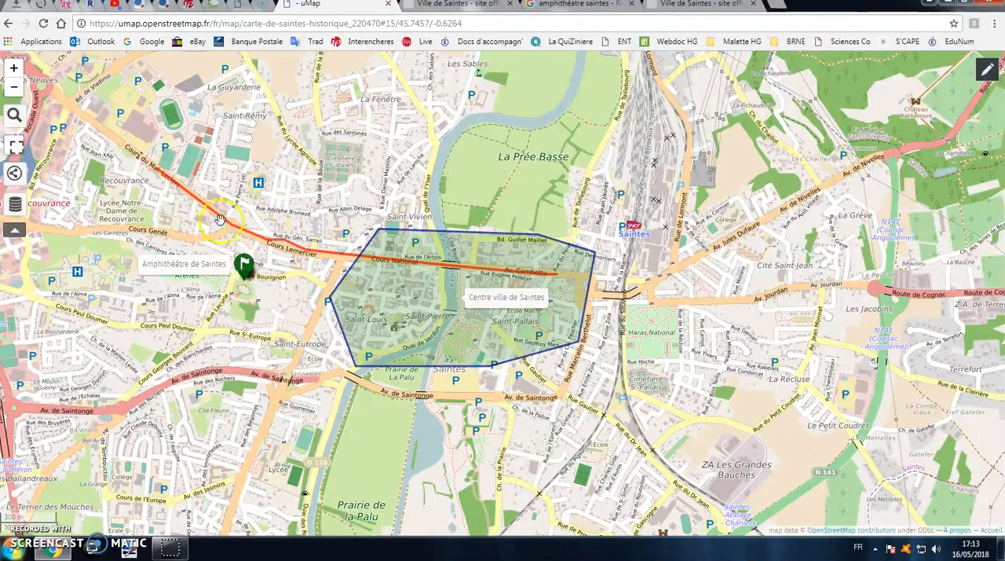
View the amphitheatre marker's popup, then test the town-centre label and polygon area links, closing each opened page
click(245, 265)
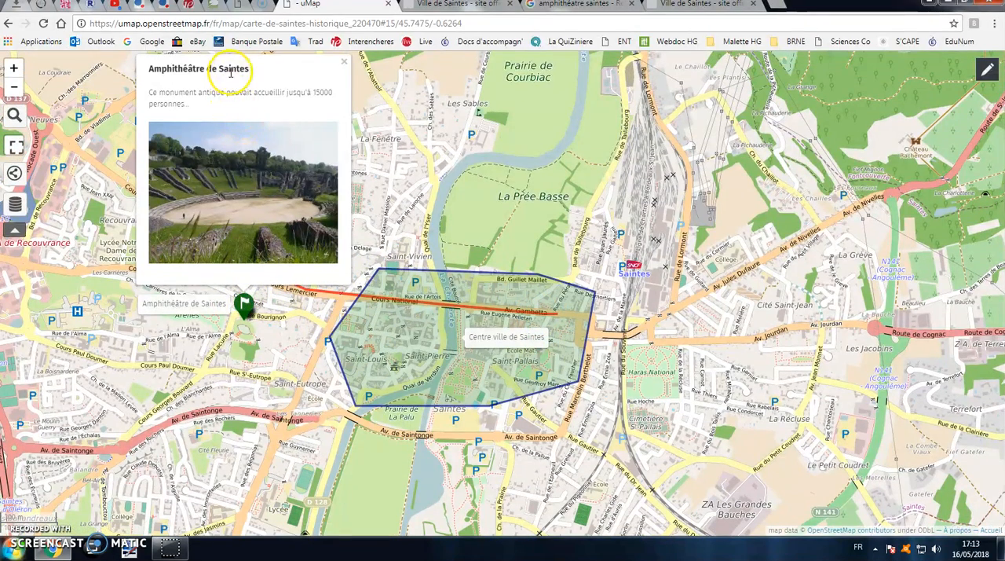
click(496, 346)
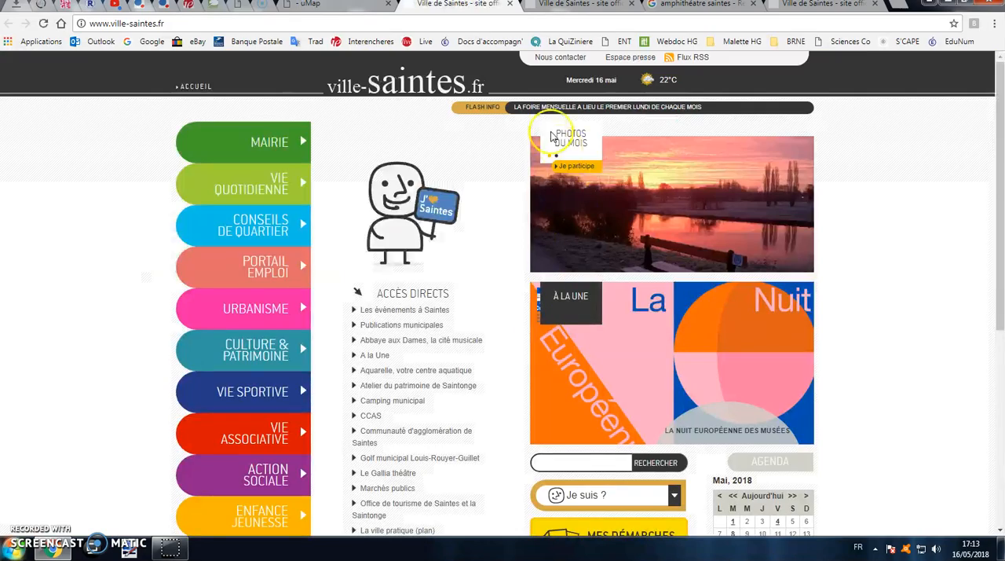
click(504, 8)
click(361, 252)
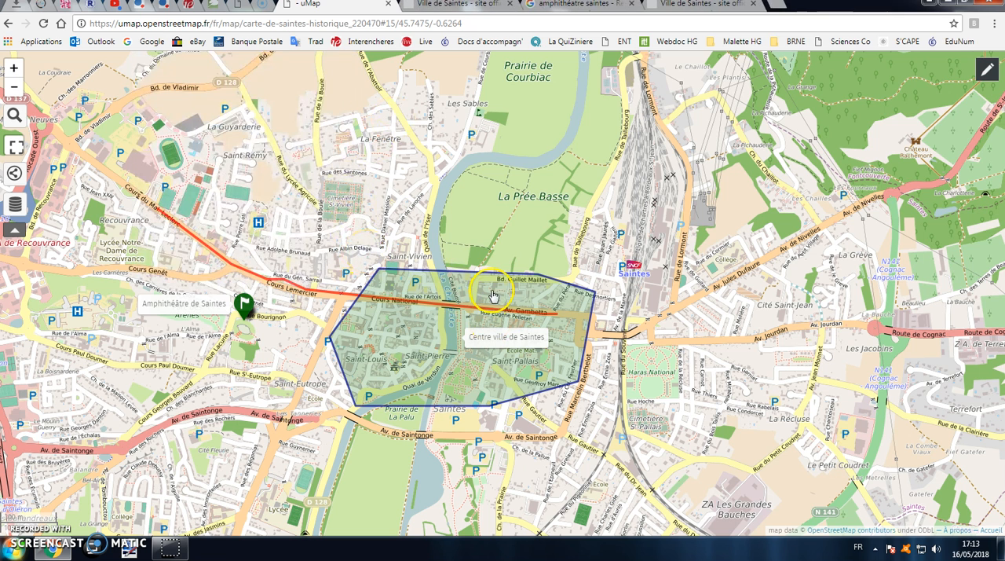
click(556, 296)
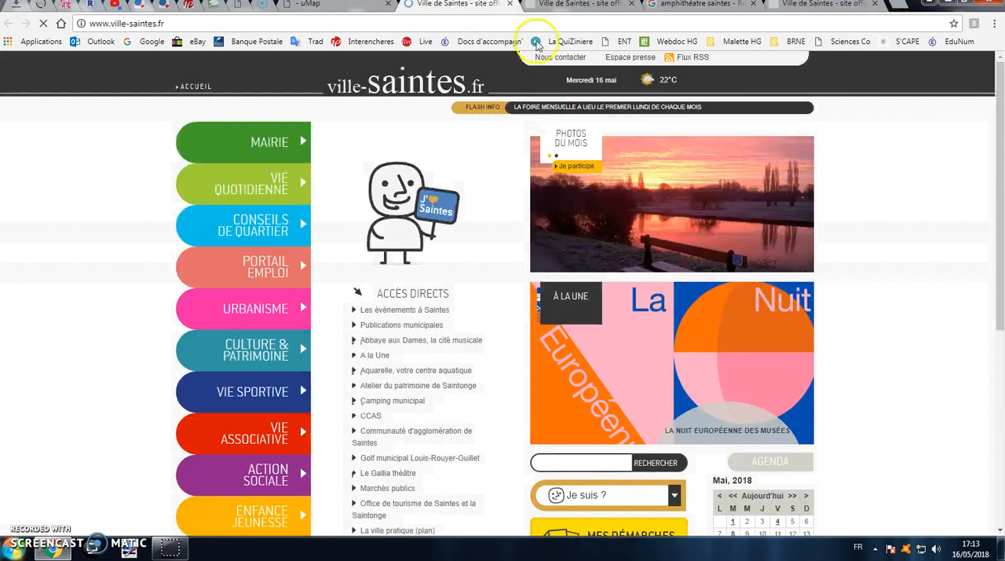
click(505, 8)
Turn on editing and cut a seven-point hole inside the town-centre polygon, following its outline
click(987, 69)
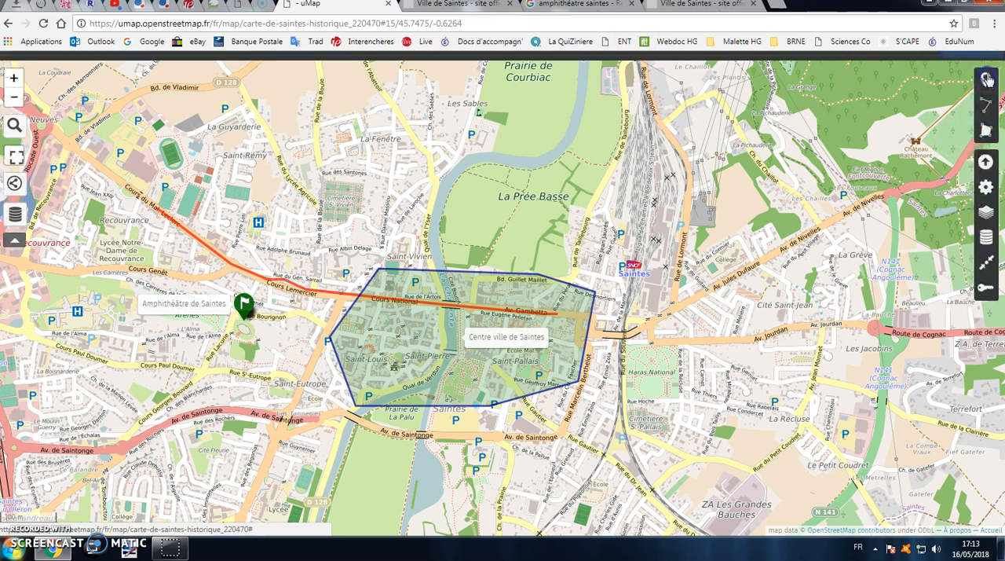
click(518, 293)
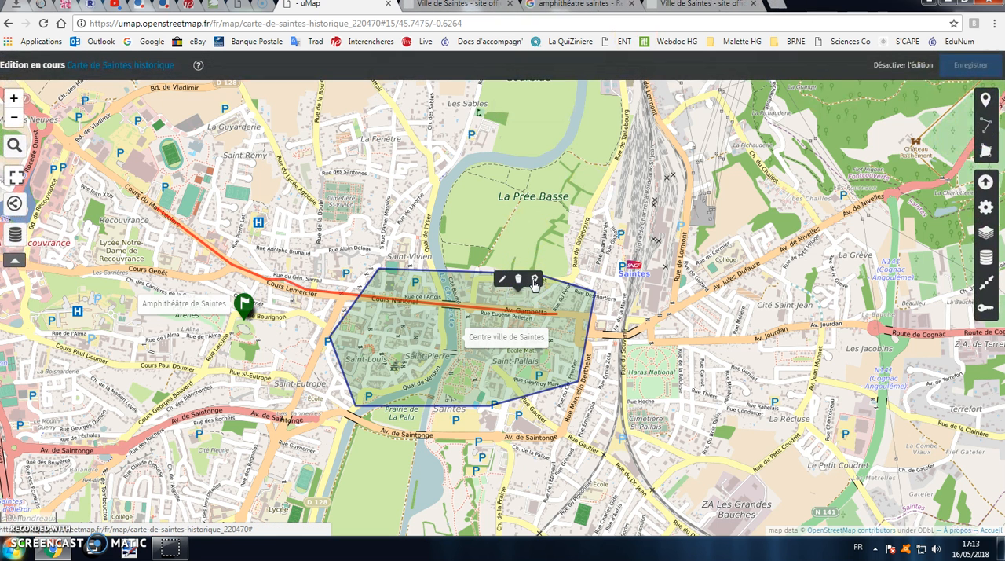
click(535, 280)
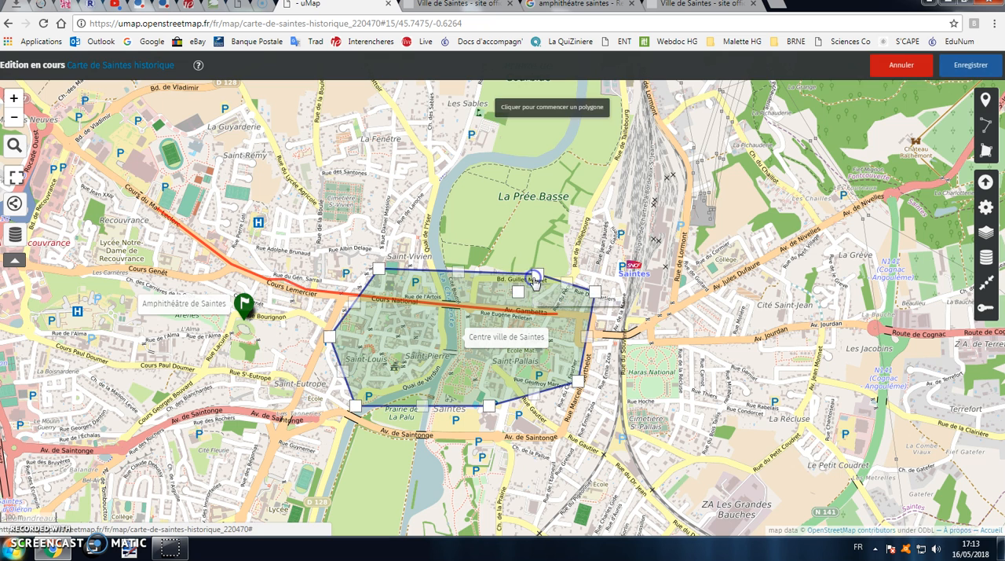
click(563, 330)
click(515, 380)
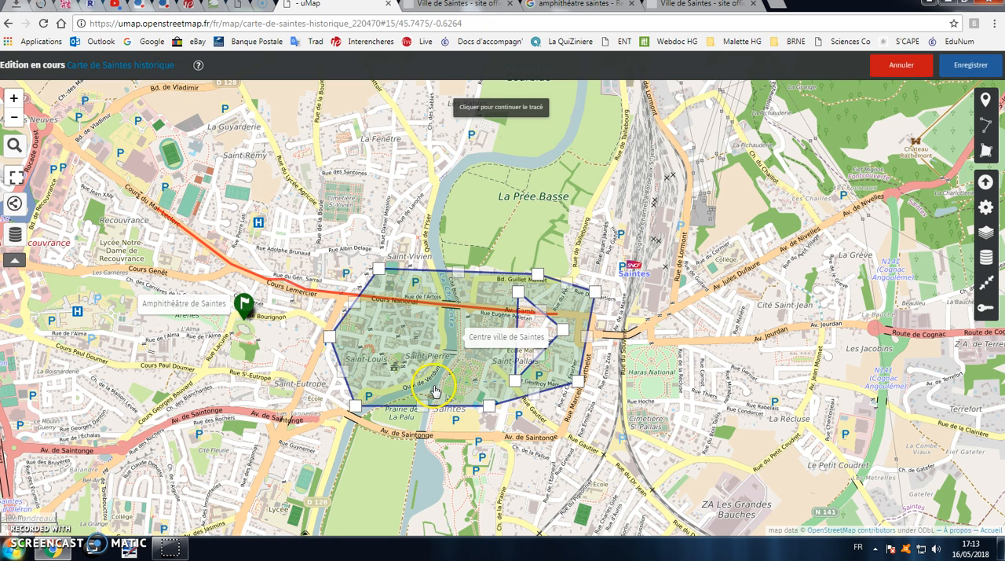
click(426, 386)
click(372, 368)
click(362, 324)
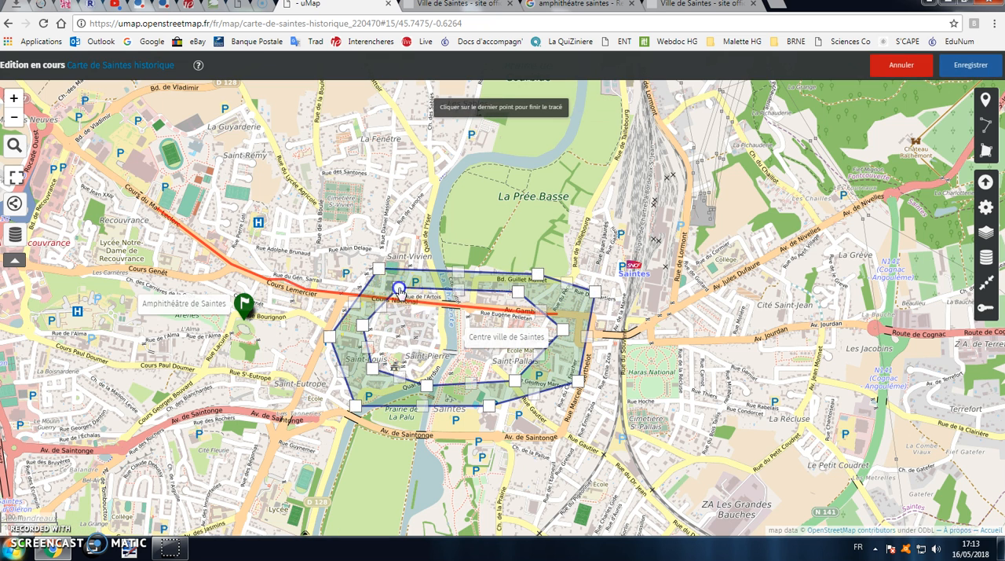
click(515, 292)
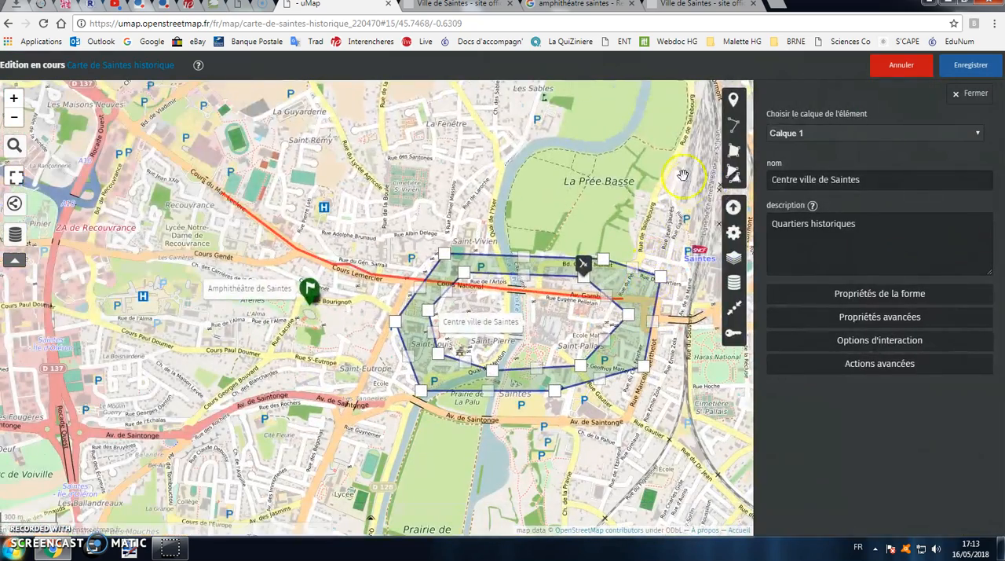
Close the polygon's properties and save the map with the hollowed town-centre polygon
click(971, 66)
drag(712, 142, 598, 161)
scroll(569, 167, down, 1)
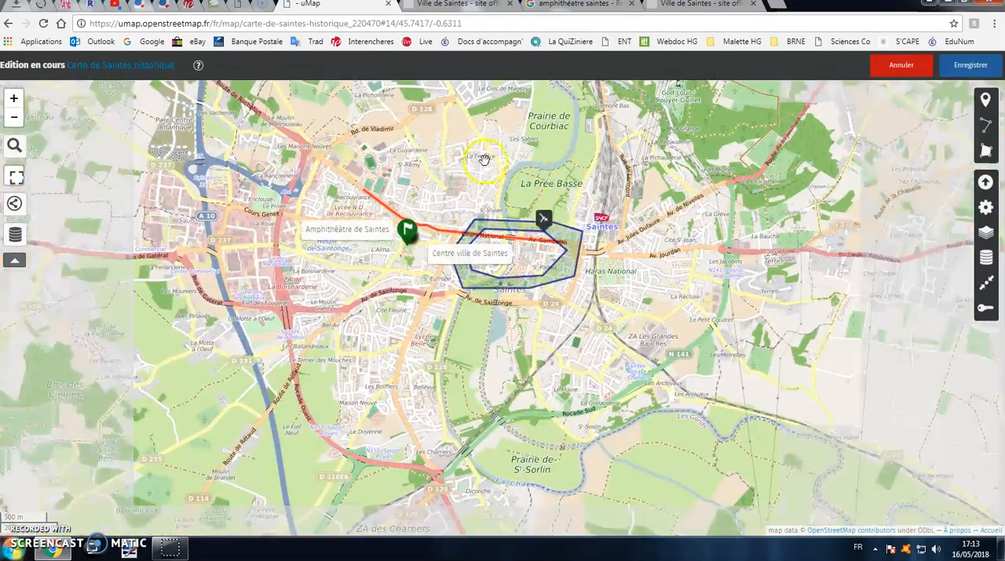
drag(511, 196, 523, 243)
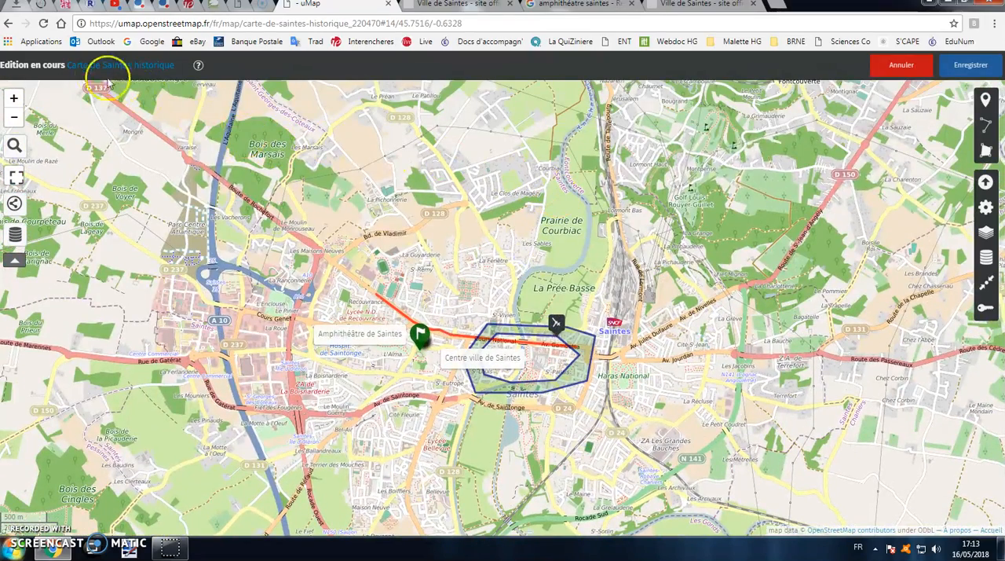
click(953, 64)
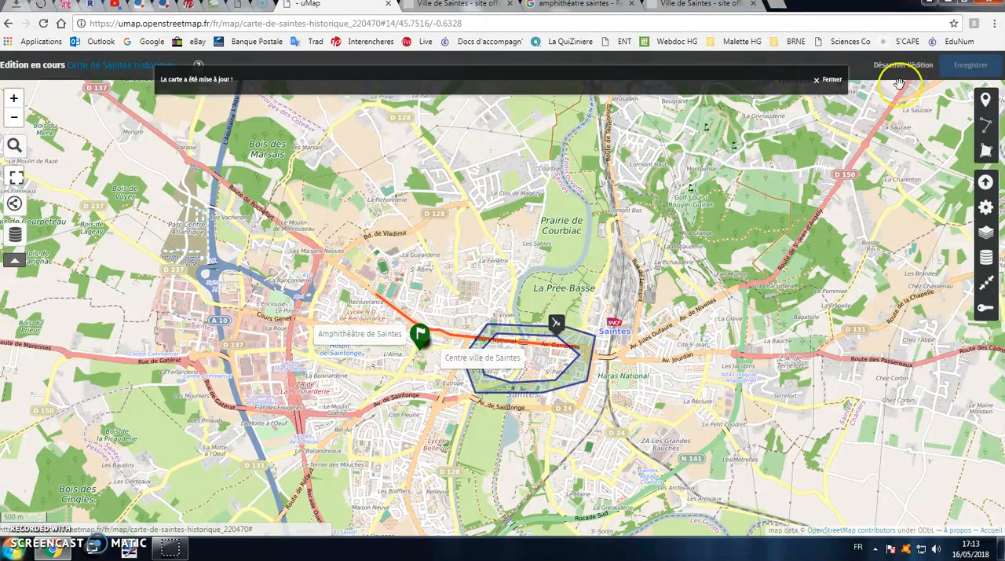
click(828, 80)
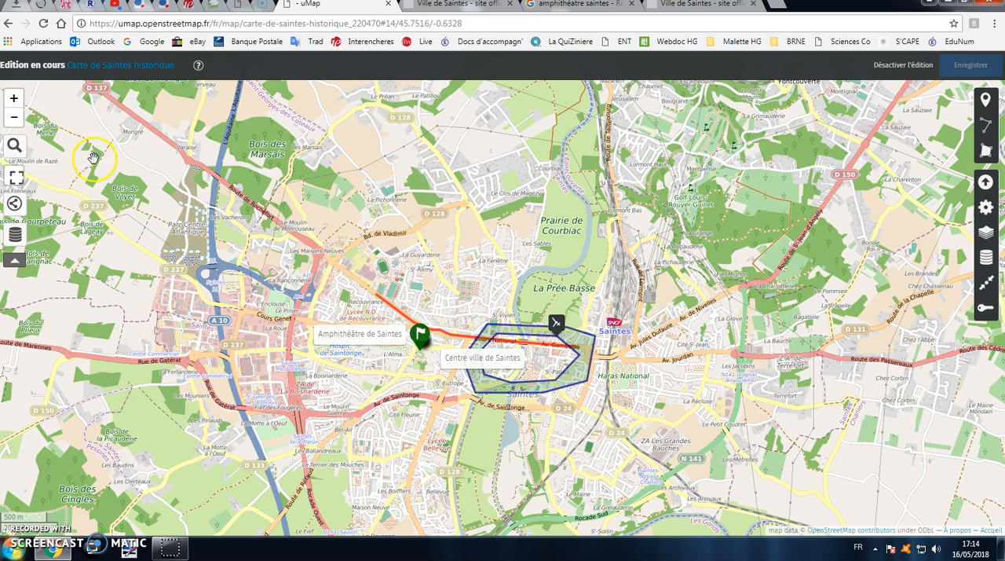
Go back to the list of own maps, reopen "Carte de Saintes historique" and bring the Saintes elements into view
click(9, 25)
click(9, 25)
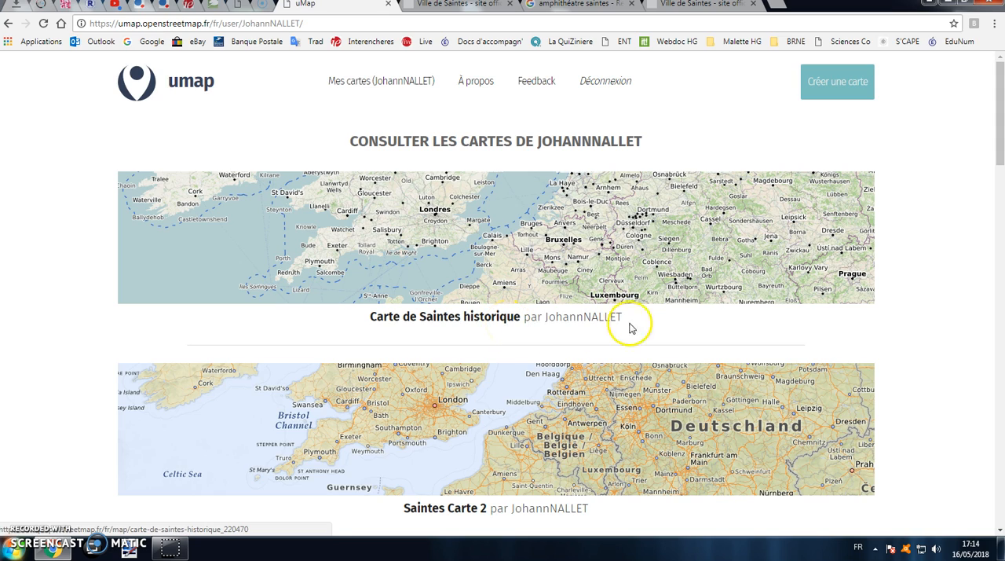
click(450, 318)
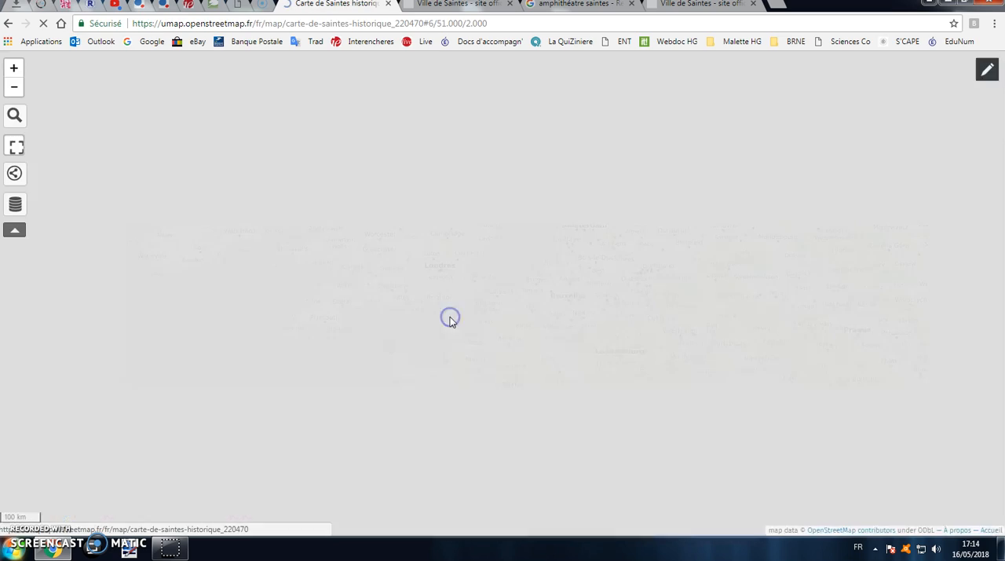
drag(460, 408, 494, 220)
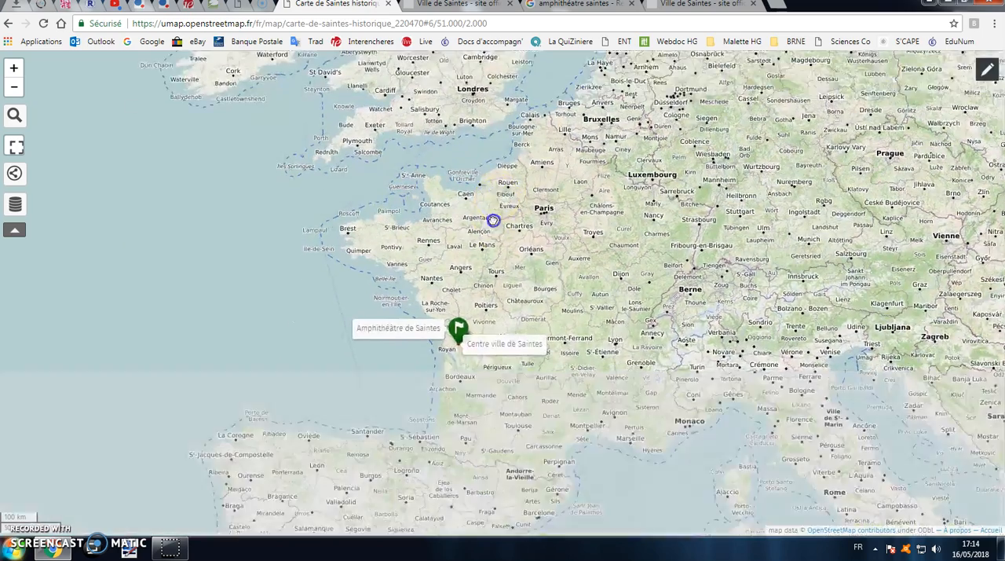
scroll(471, 352, up, 4)
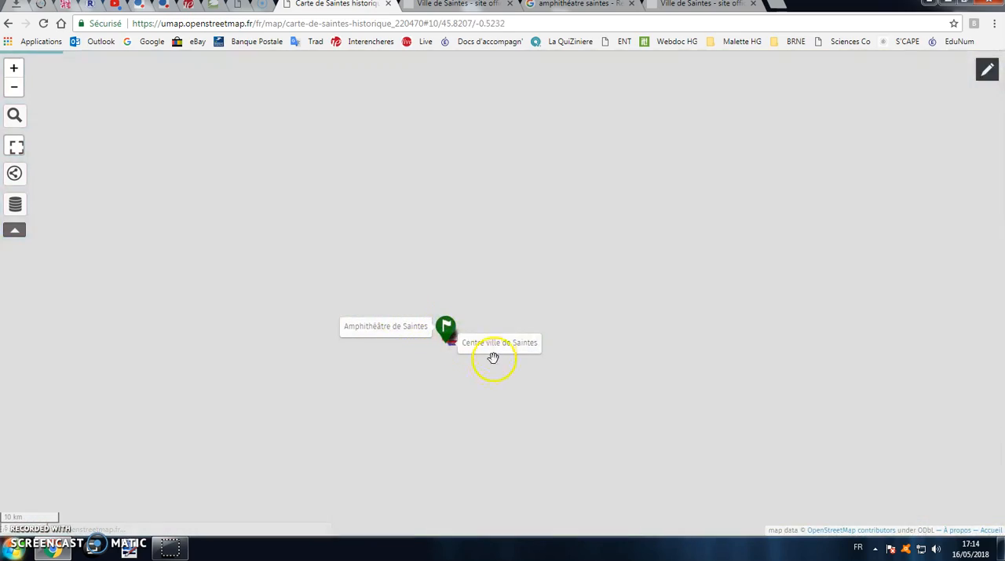
scroll(471, 350, up, 2)
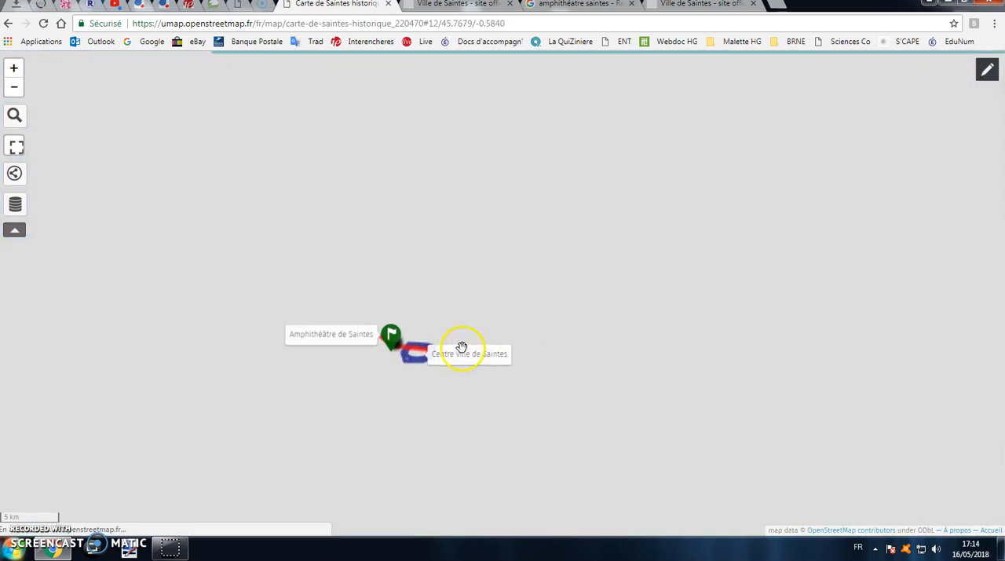
scroll(439, 352, up, 3)
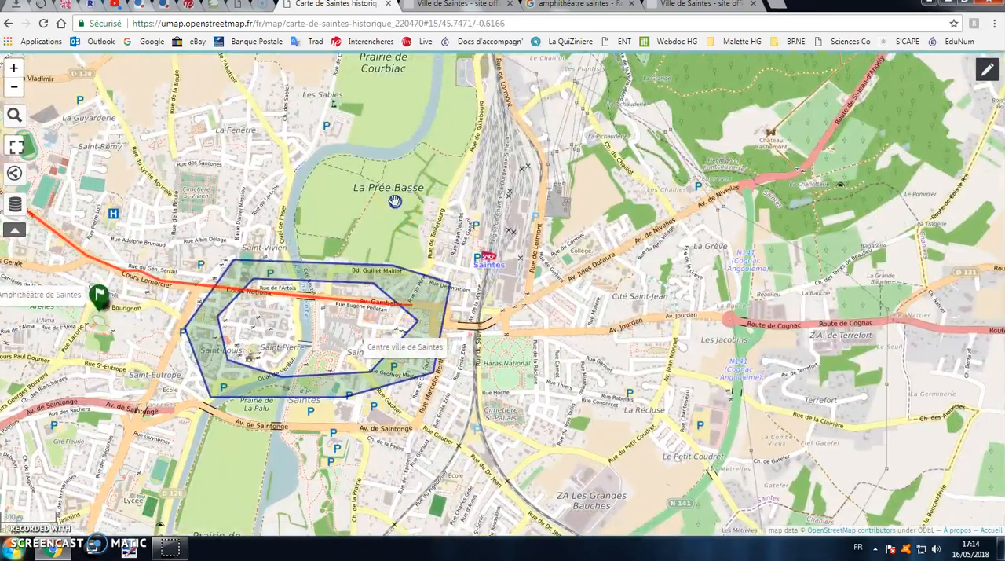
drag(394, 201, 536, 171)
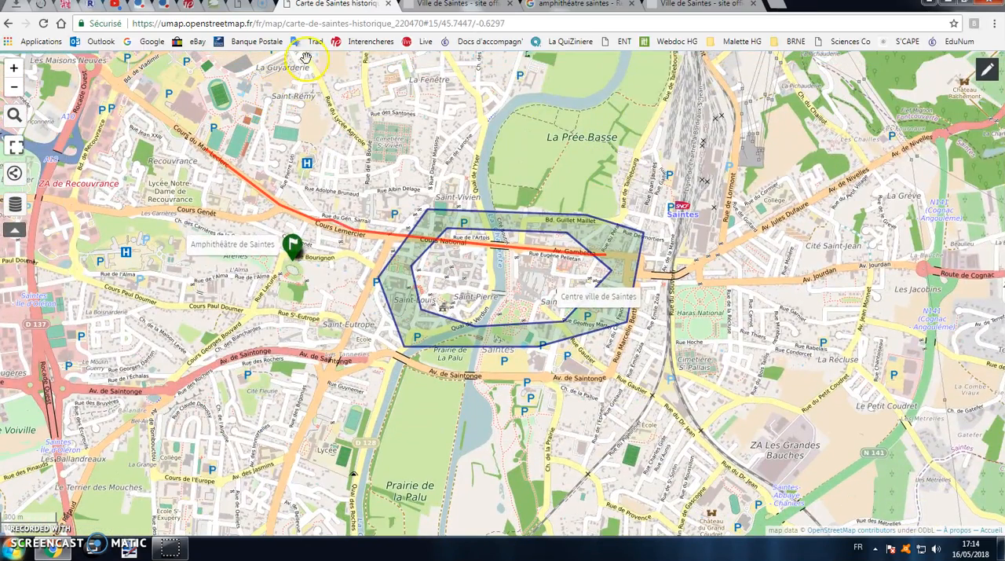
Open the map's export and sharing options and copy its short URL
click(15, 177)
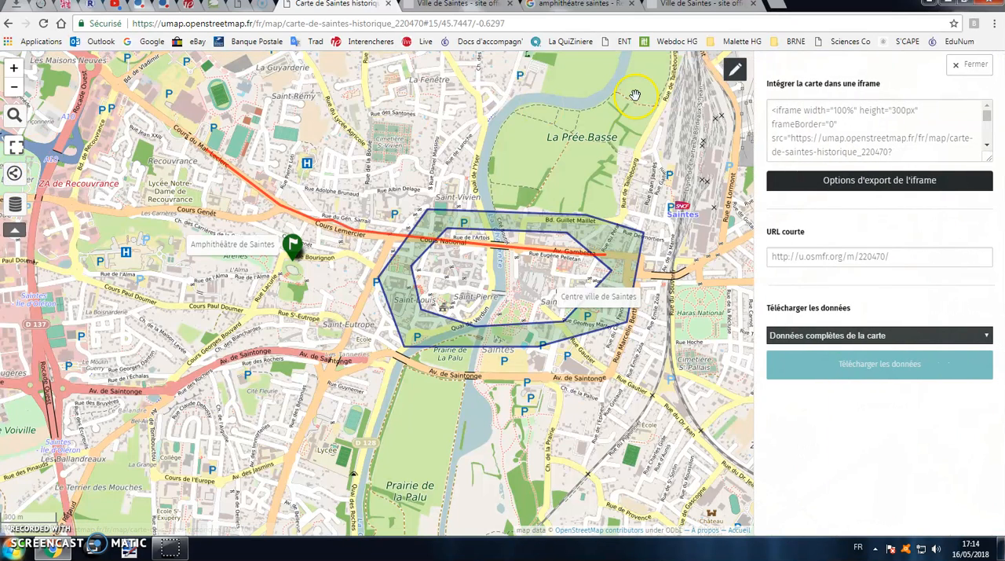
drag(923, 259, 757, 259)
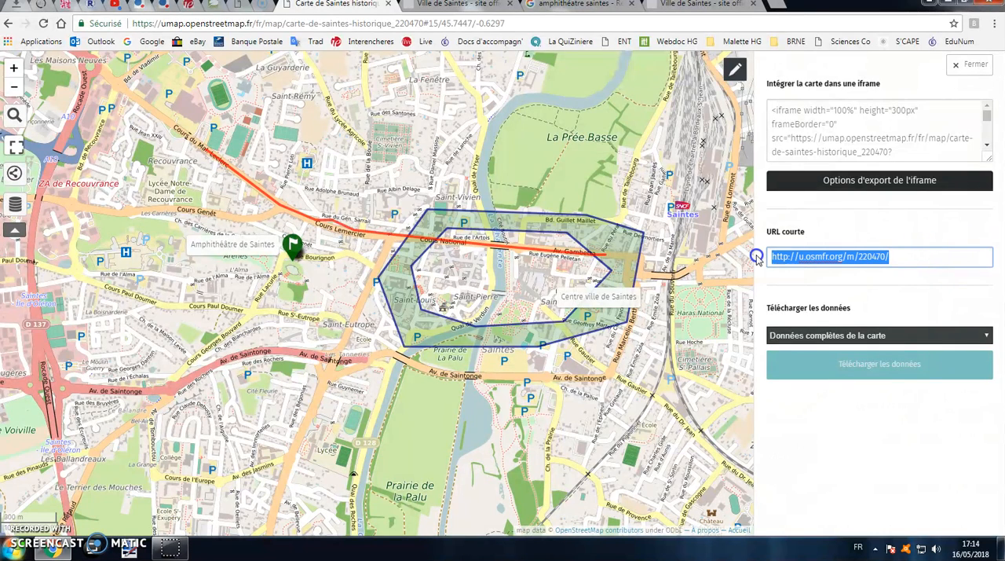
right_click(831, 257)
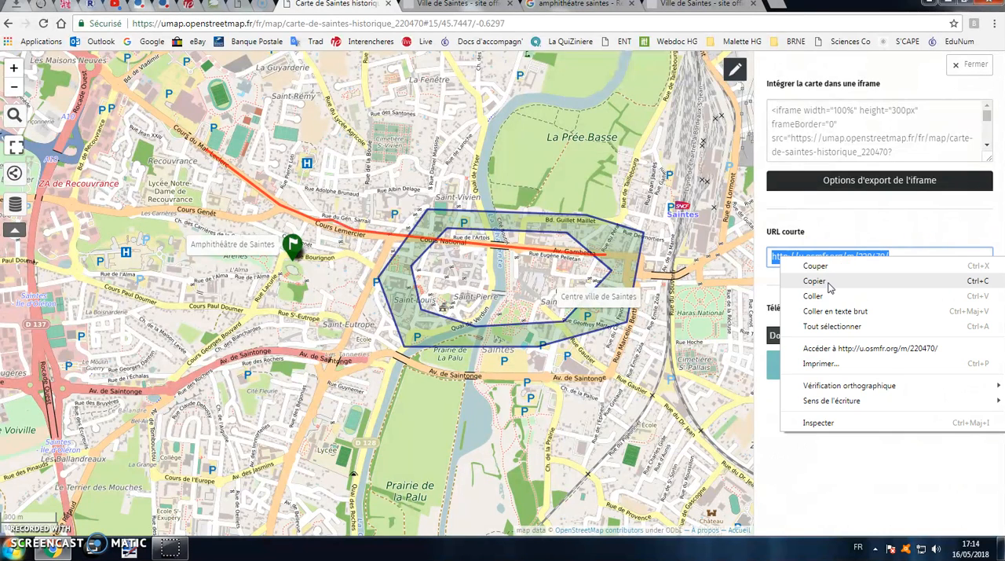
click(814, 281)
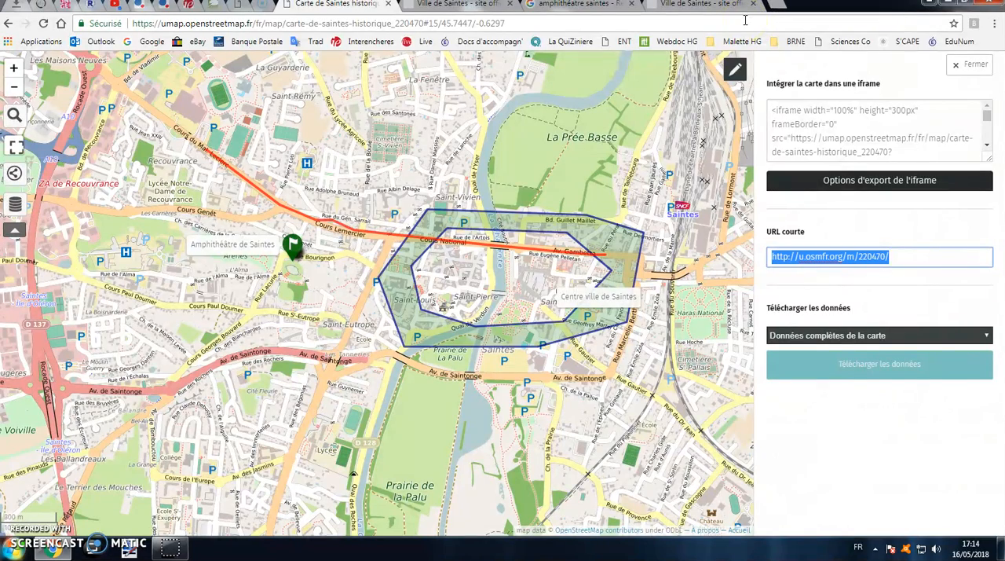
click(700, 5)
click(126, 23)
right_click(146, 24)
click(174, 86)
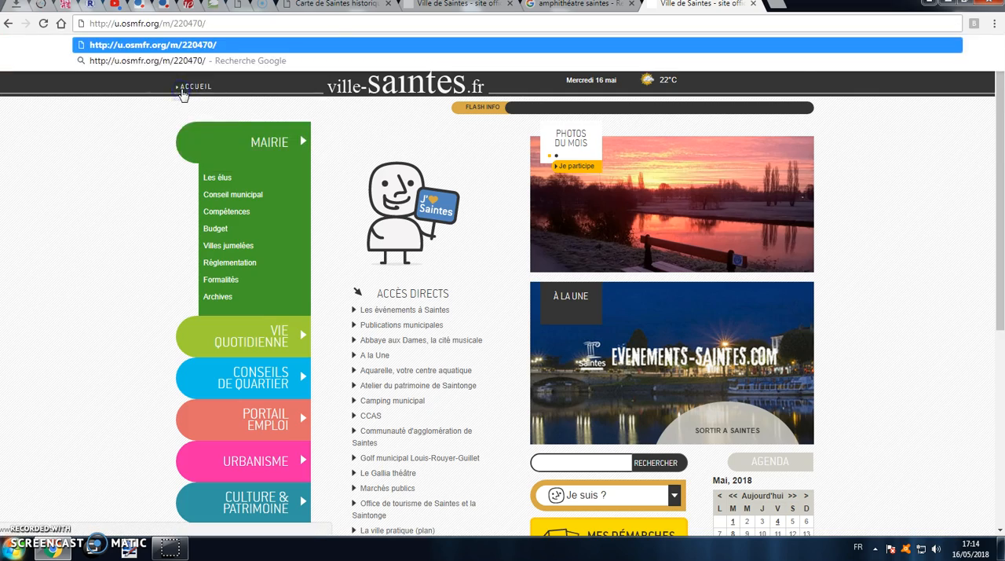
key(Return)
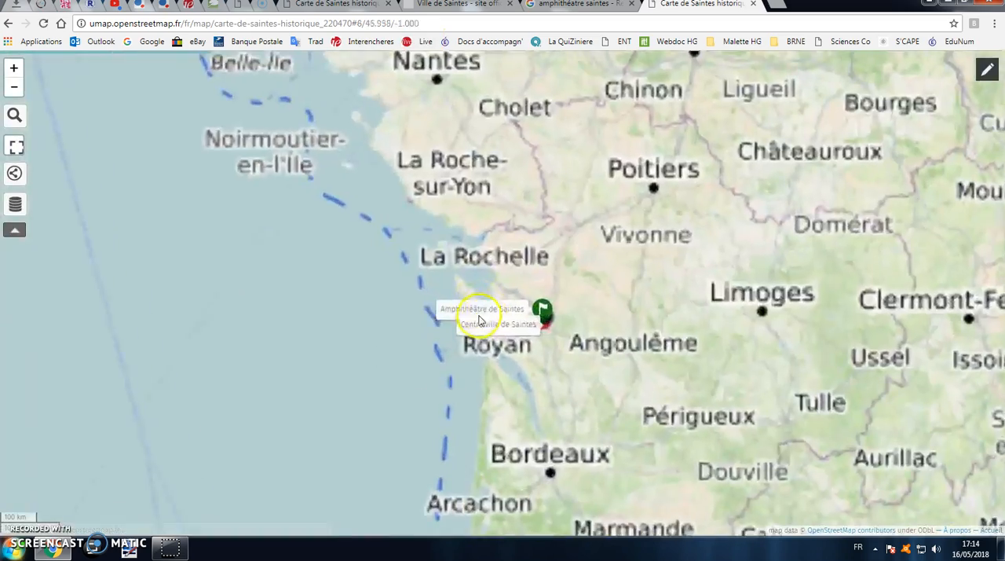
scroll(499, 321, up, 4)
drag(777, 314, 626, 307)
scroll(624, 309, up, 3)
scroll(476, 295, up, 3)
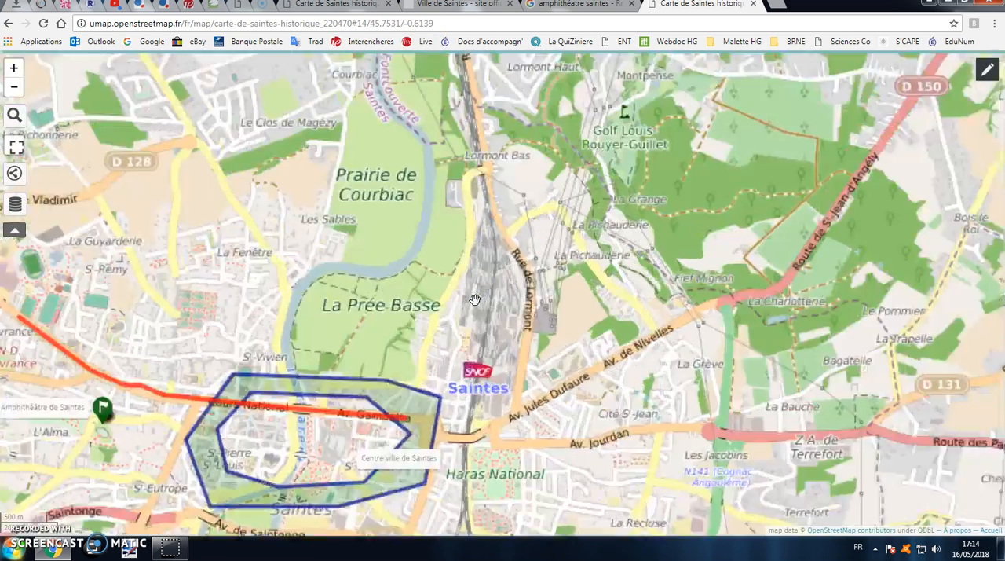
drag(476, 298, 547, 266)
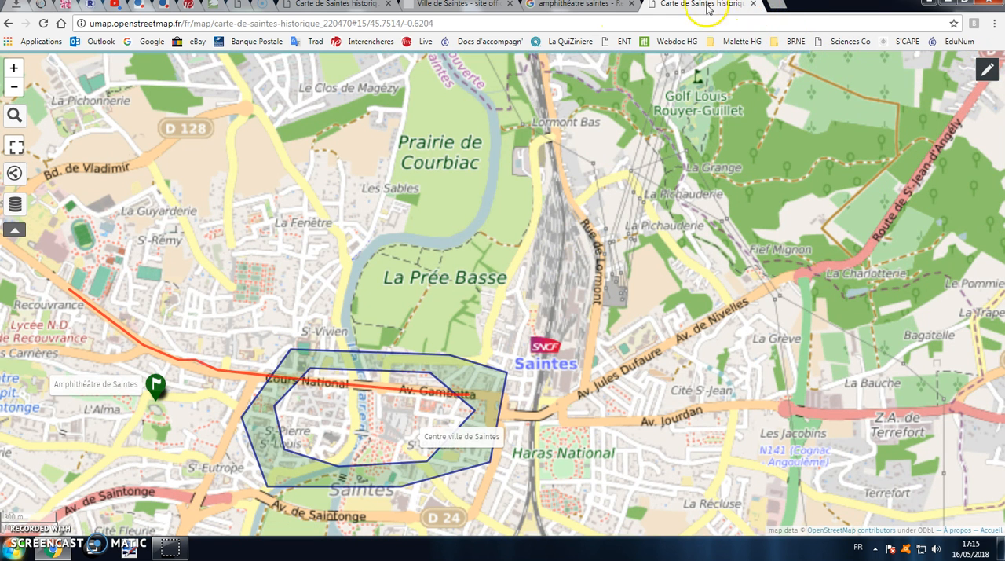
Return to the original map tab, download the complete map data and close the sharing options
click(337, 5)
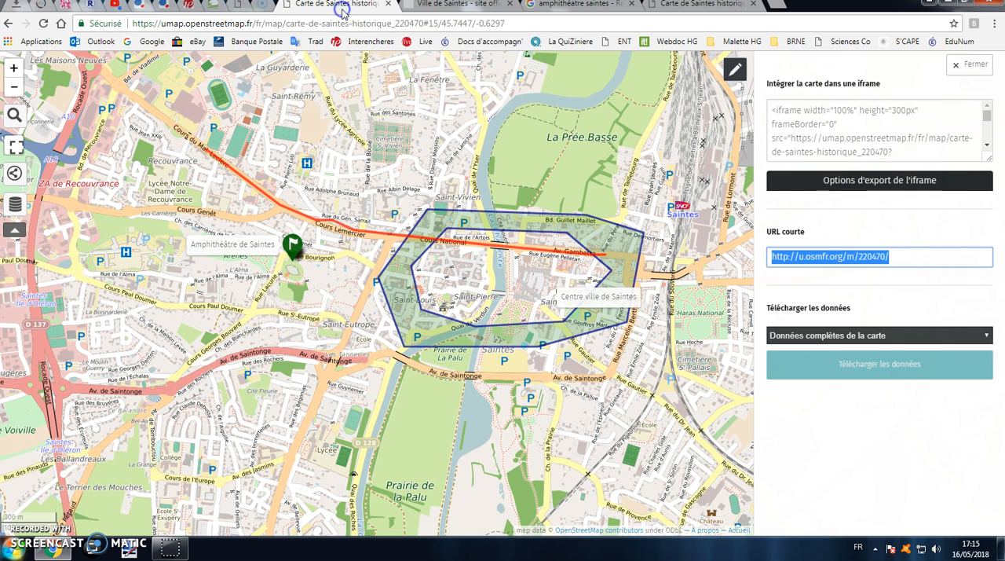
click(873, 370)
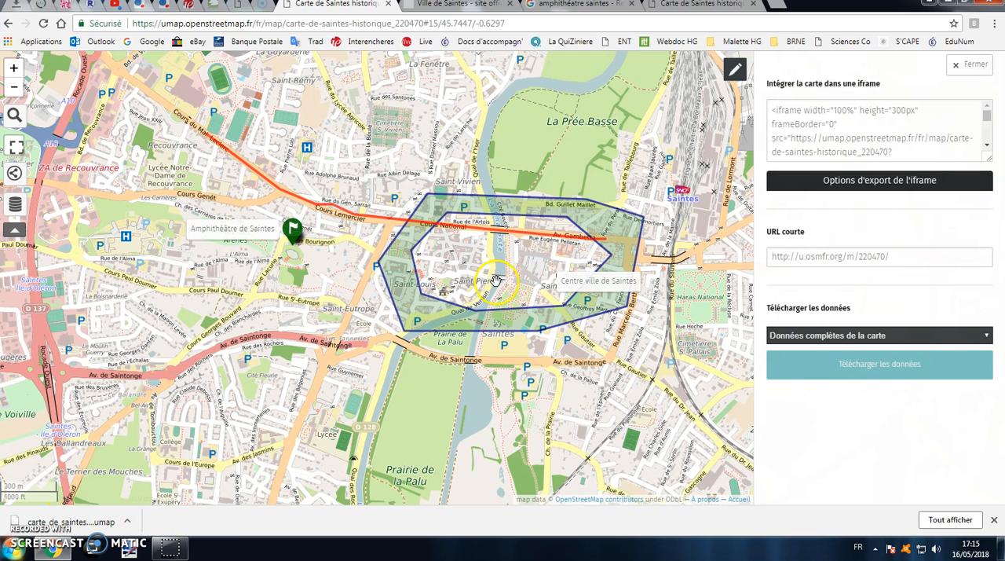
click(970, 64)
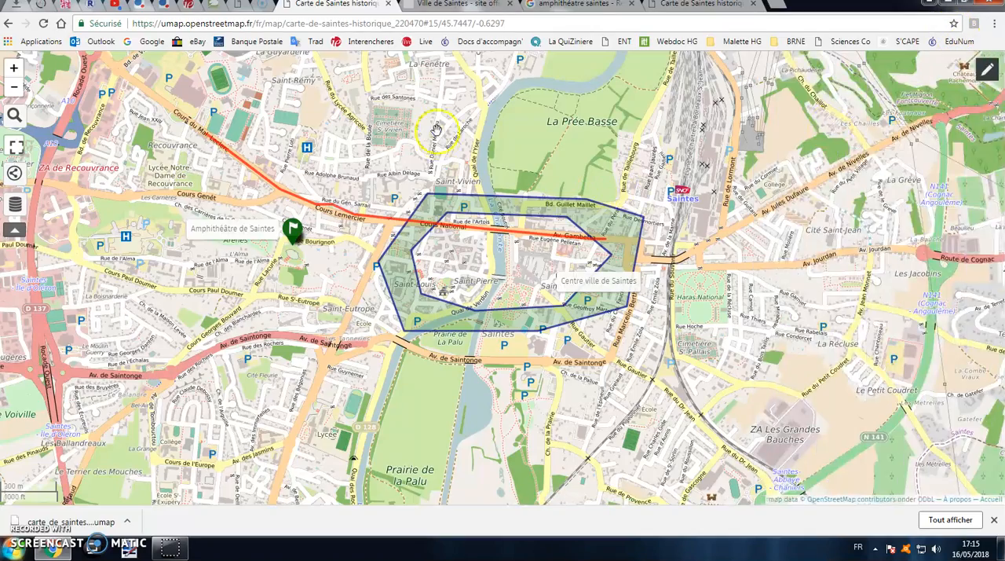
Turn on editing, start a data import and choose the file carte_de_saintes_historique.umap as its source
scroll(542, 121, down, 1)
drag(552, 106, 517, 160)
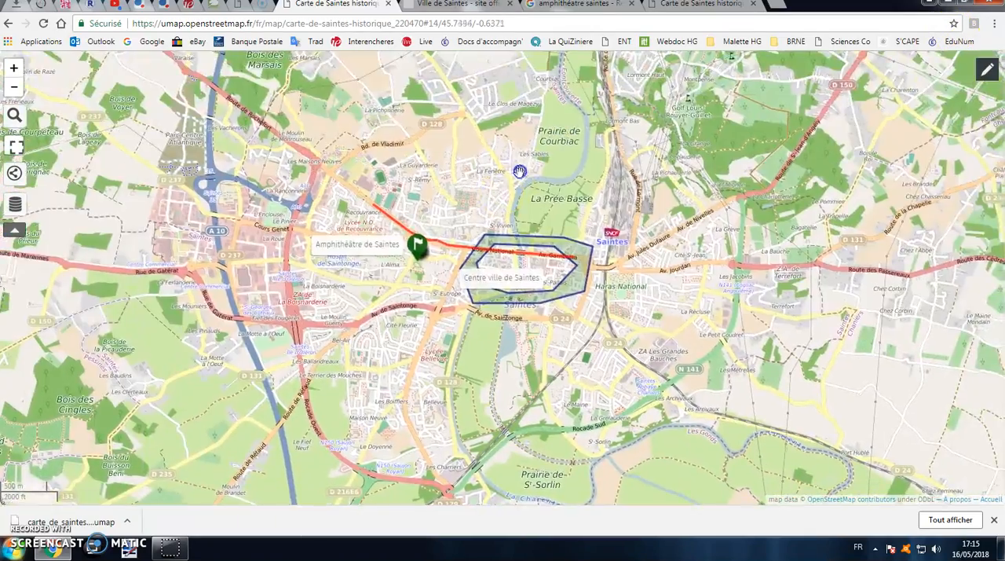
scroll(524, 187, up, 1)
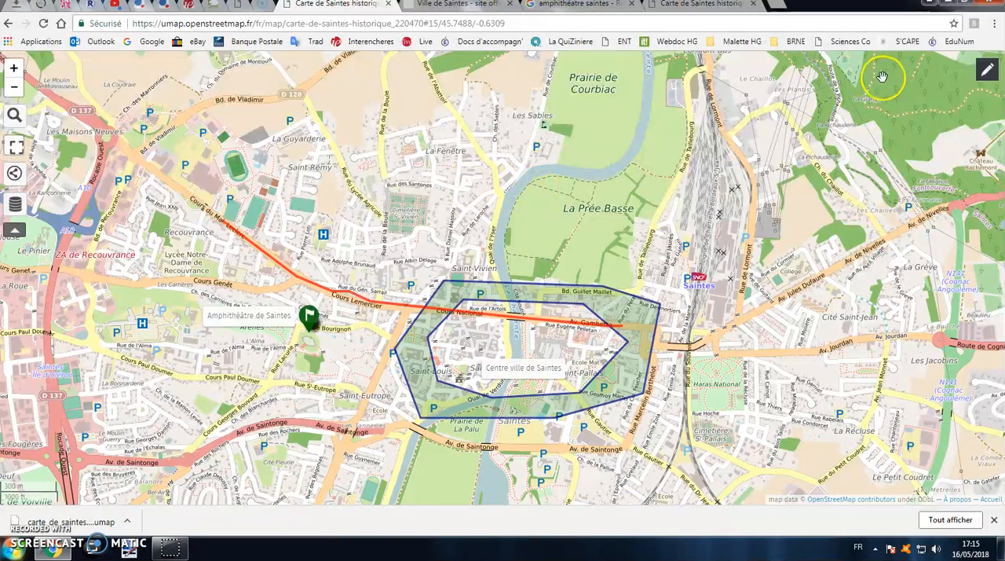
click(987, 71)
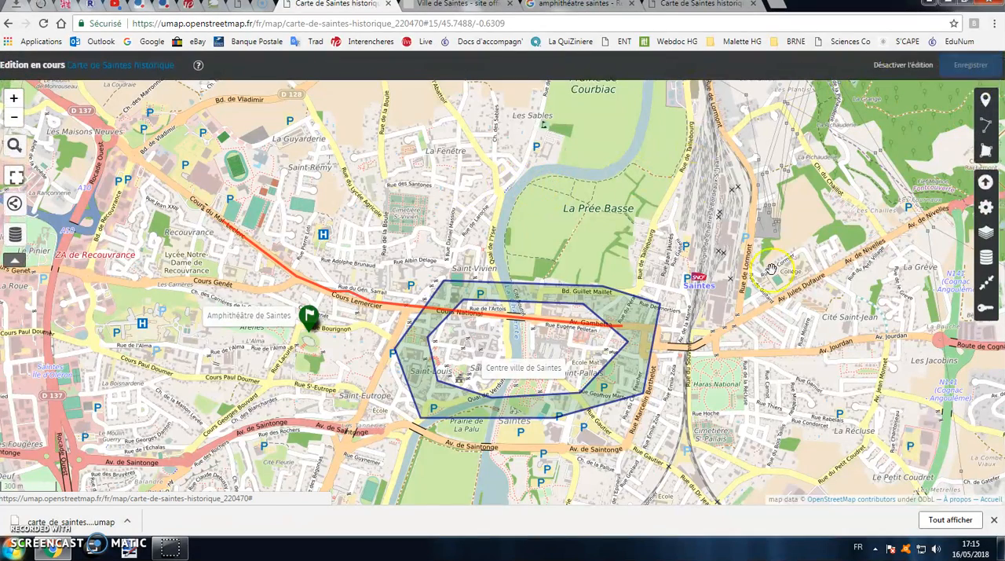
click(986, 181)
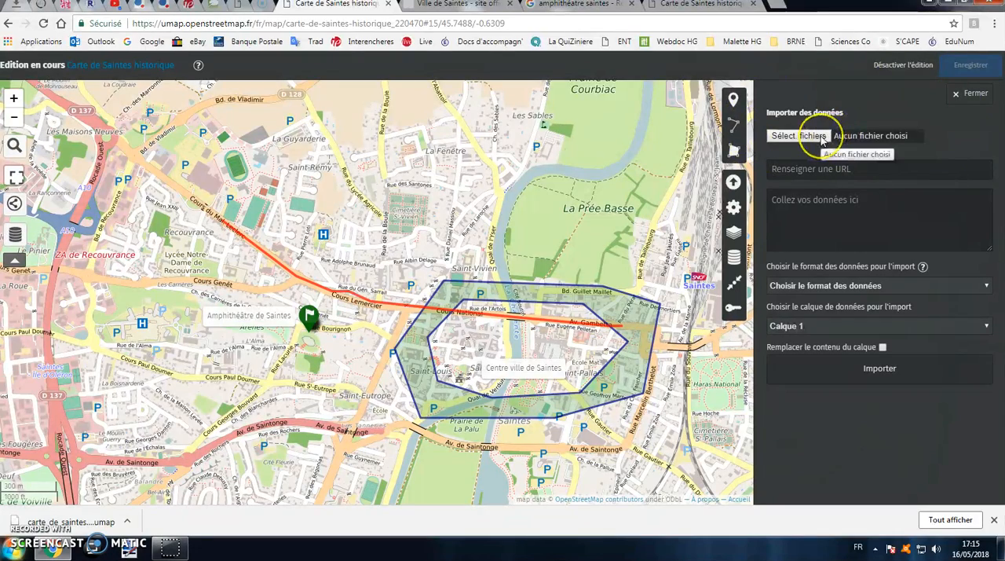
click(821, 137)
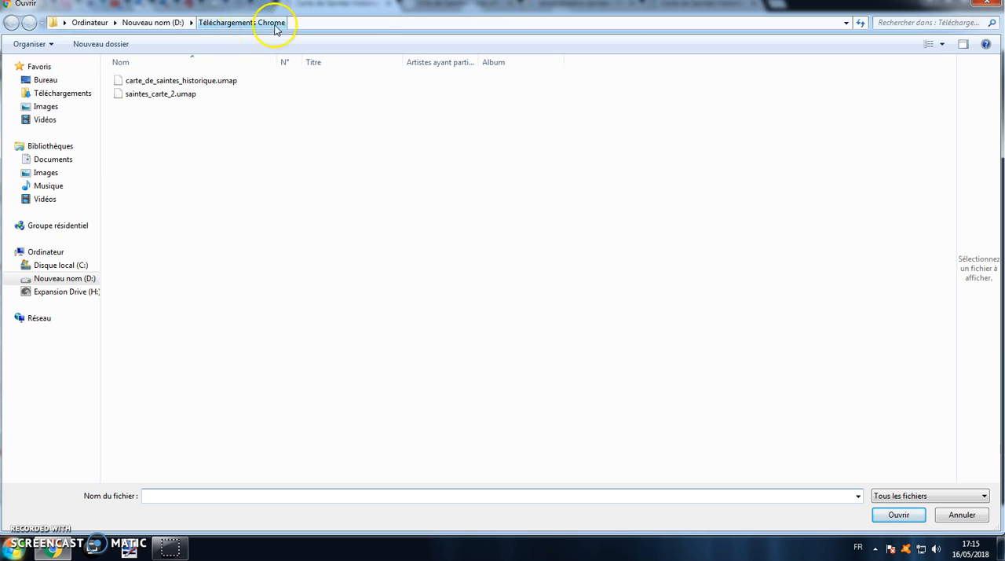
click(162, 81)
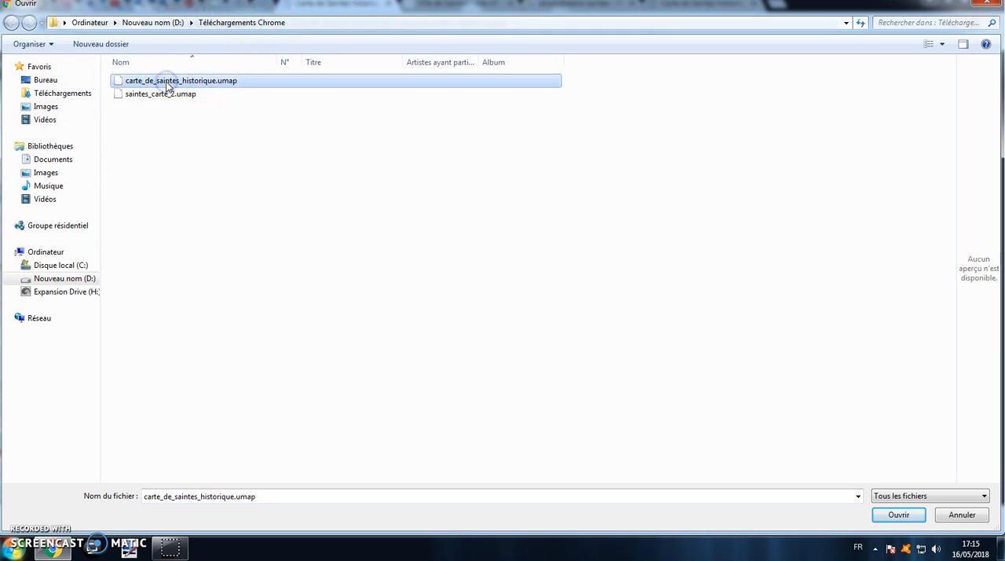
click(897, 514)
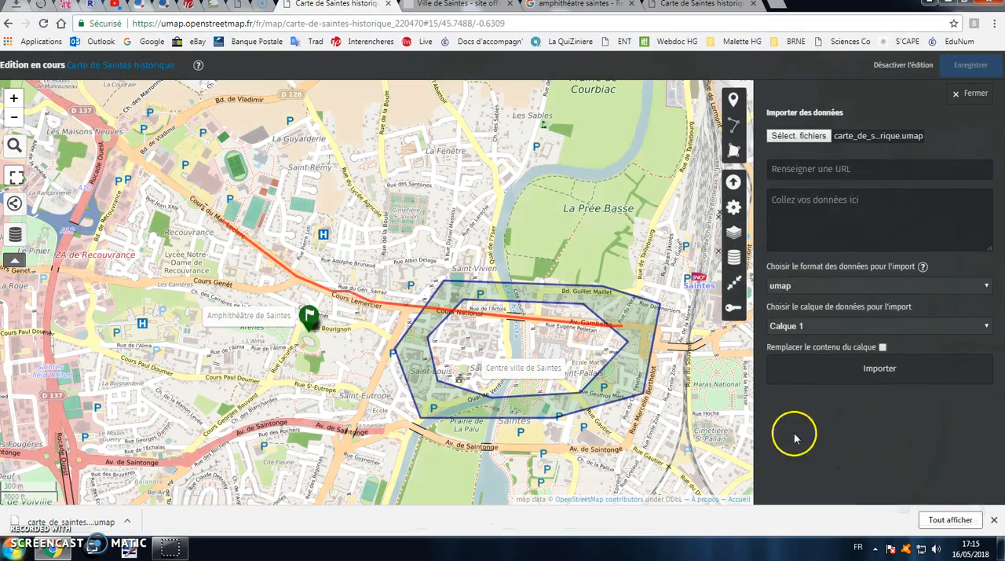
Import the chosen file's data in umap format into the map and save the result
click(837, 371)
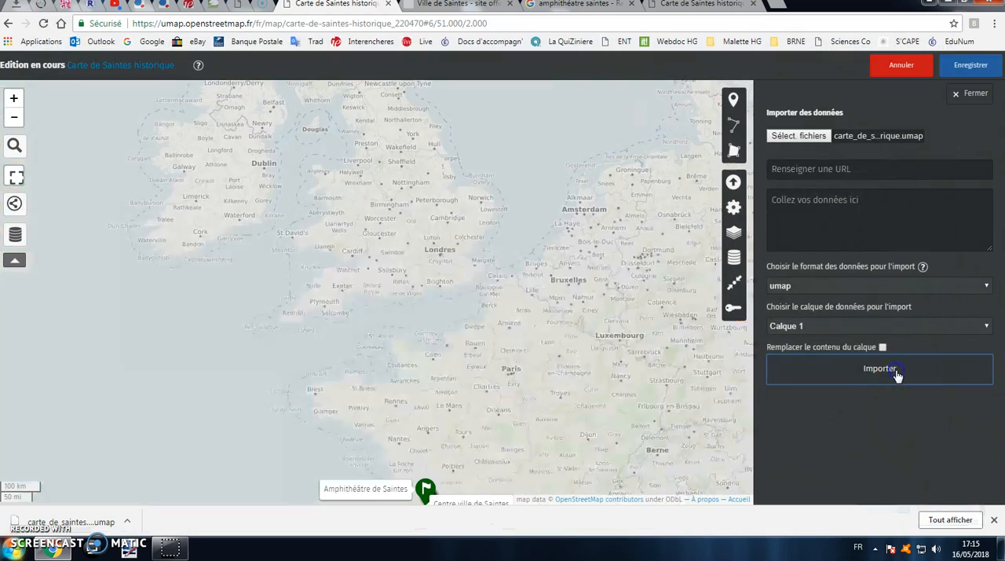
drag(562, 305, 569, 260)
scroll(439, 370, up, 1)
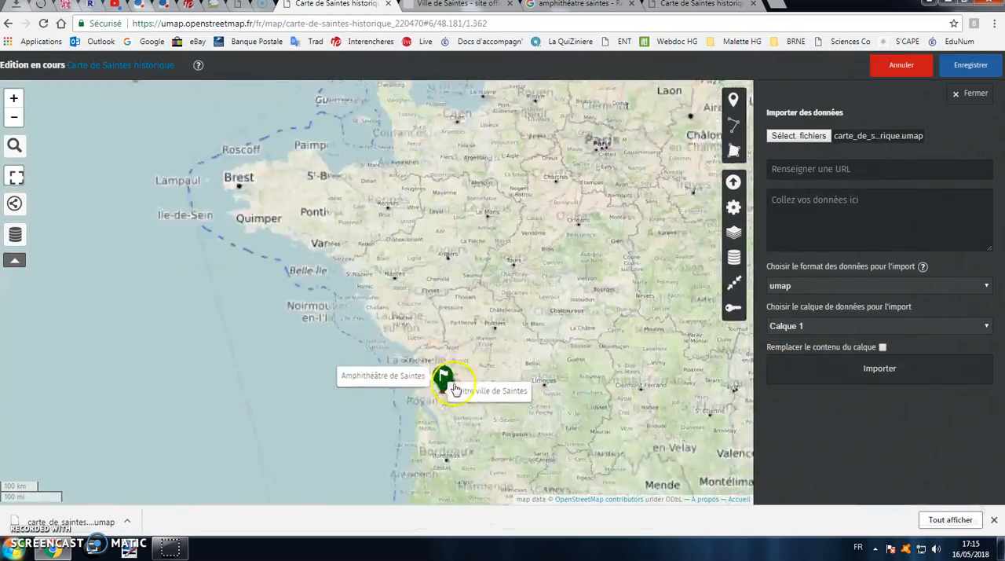
scroll(439, 406, up, 2)
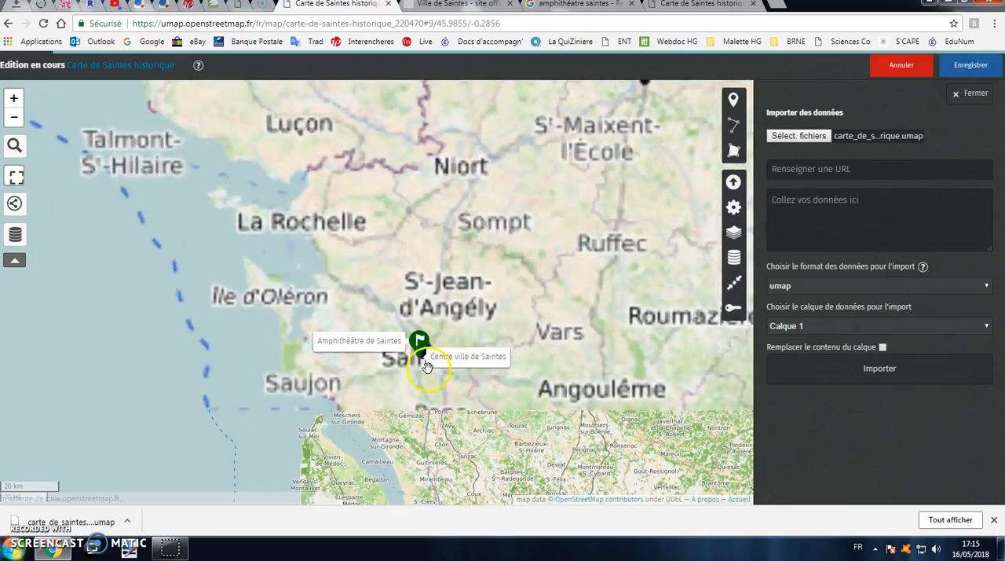
scroll(418, 366, up, 1)
scroll(418, 366, up, 3)
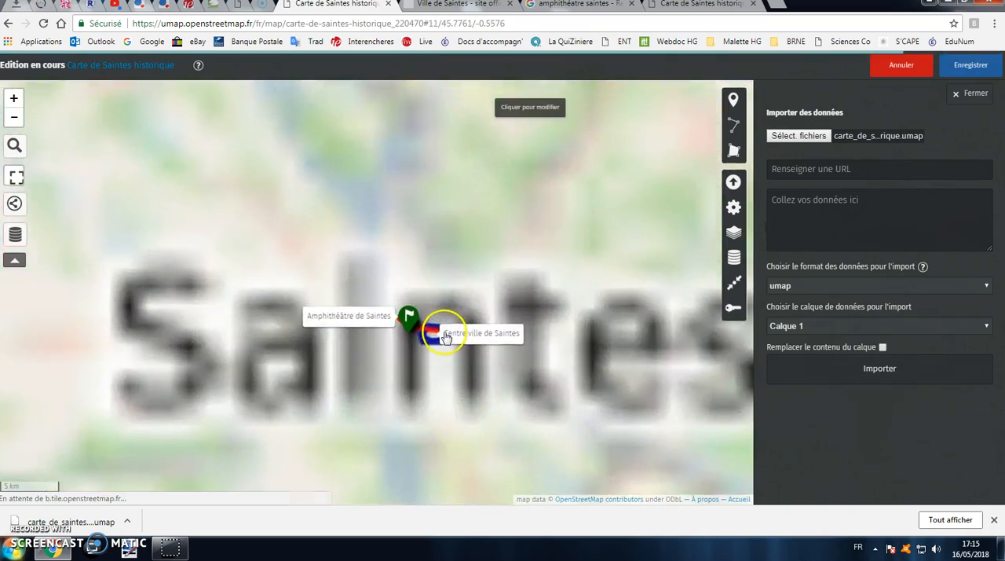
scroll(446, 355, up, 1)
drag(394, 216, 532, 190)
click(974, 66)
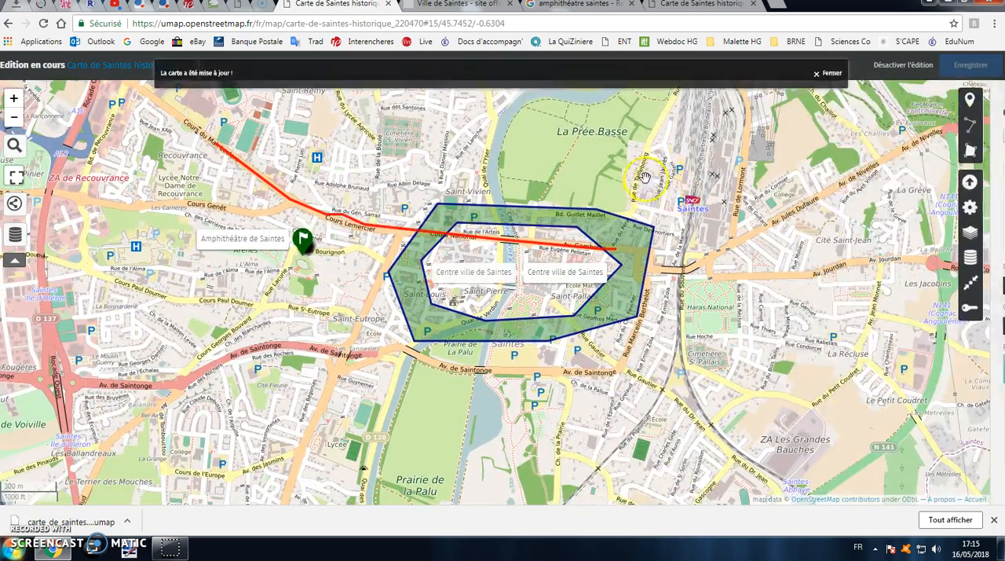
Try deleting both overlapping "Centre ville de Saintes" polygons, and discard the unsaved changes
drag(634, 171, 637, 181)
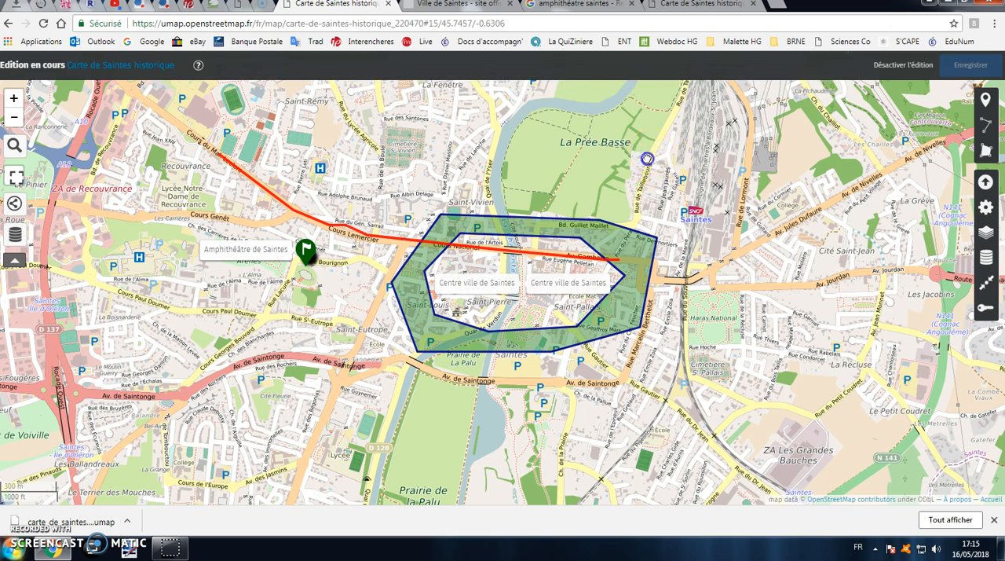
drag(646, 159, 639, 184)
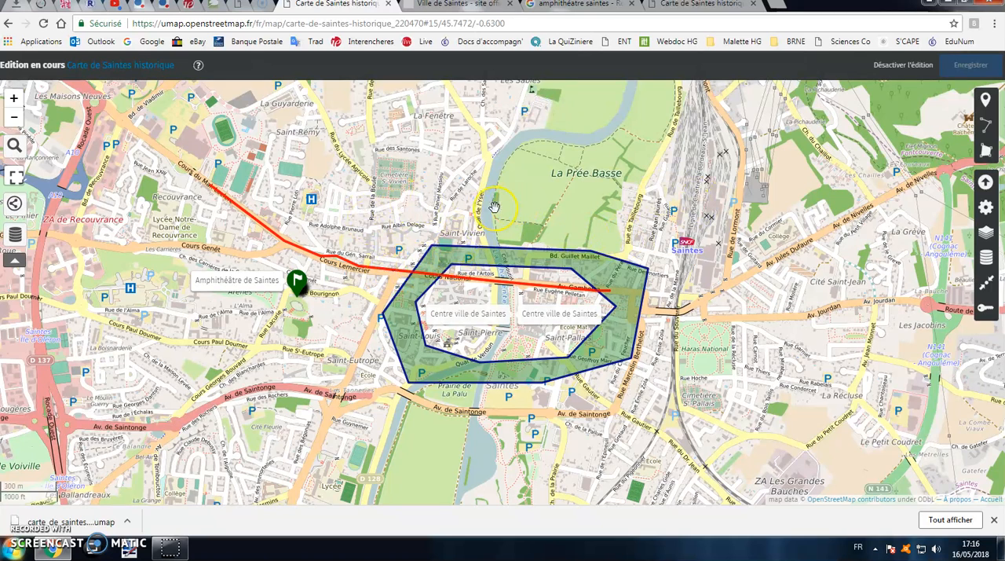
click(522, 250)
click(524, 240)
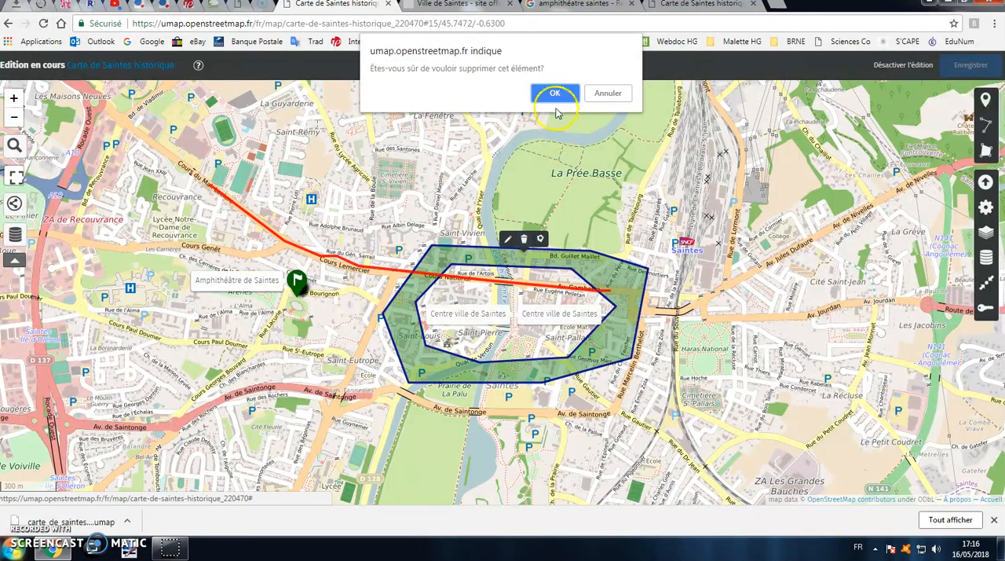
click(555, 95)
click(555, 269)
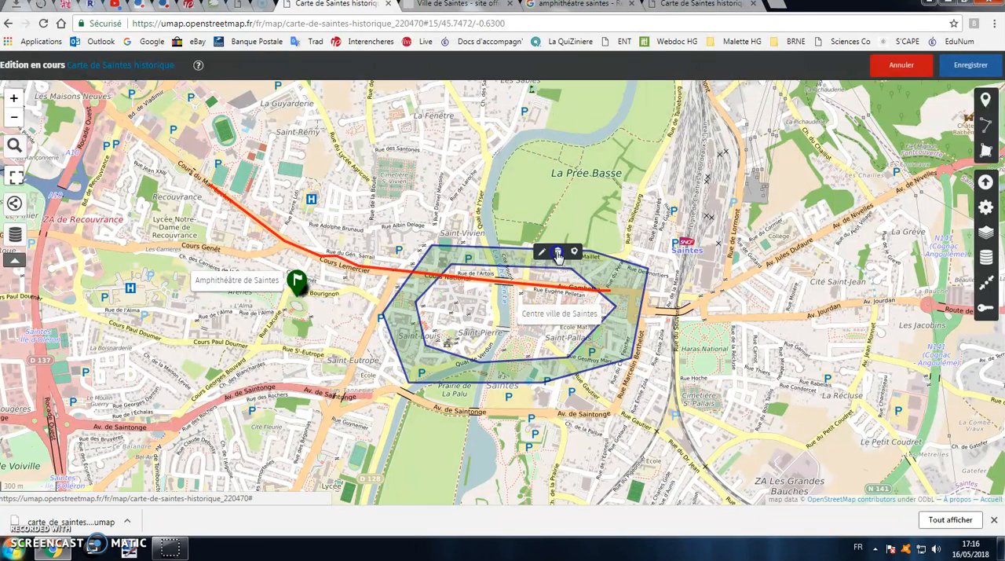
click(557, 251)
click(555, 95)
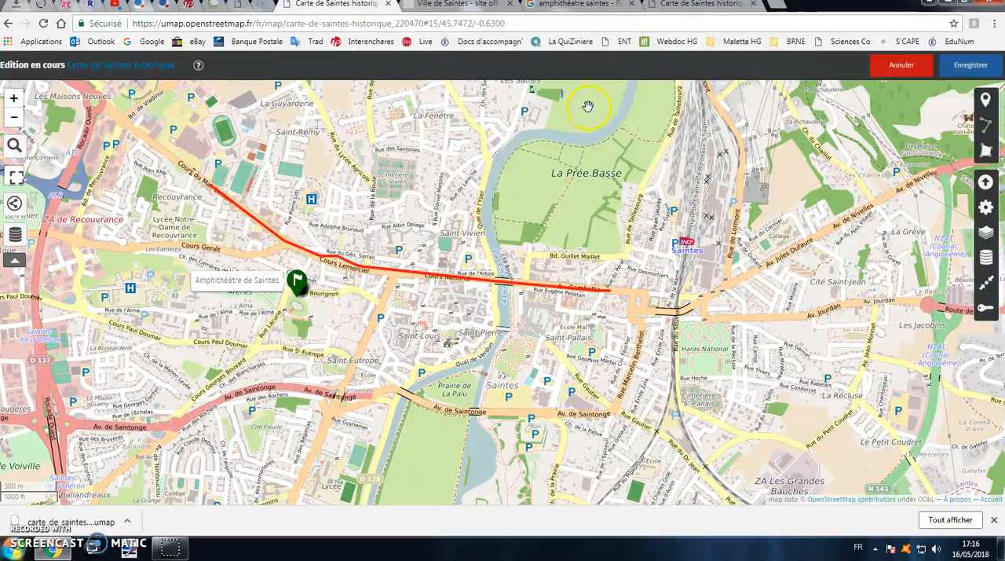
click(899, 65)
click(548, 92)
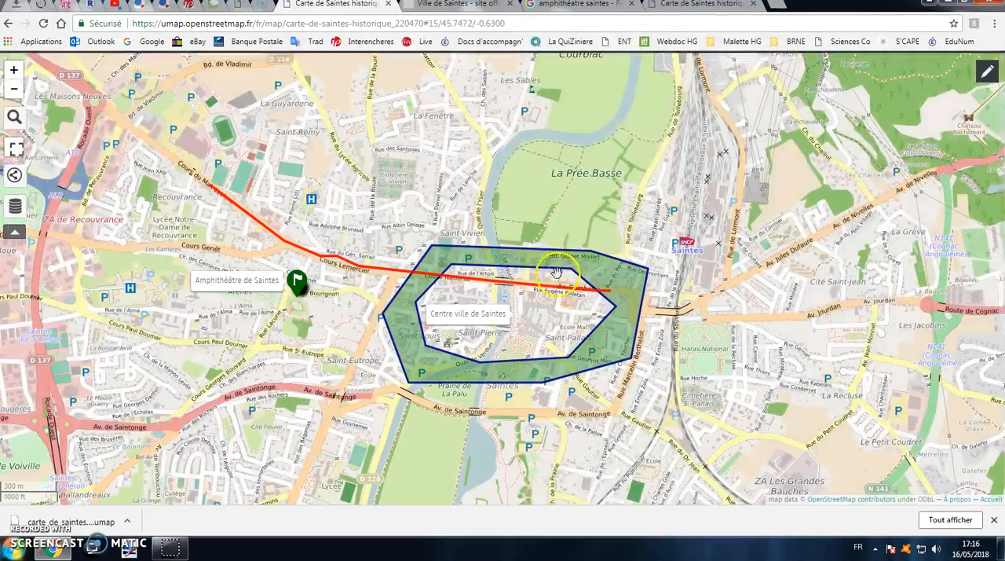
click(563, 263)
click(508, 4)
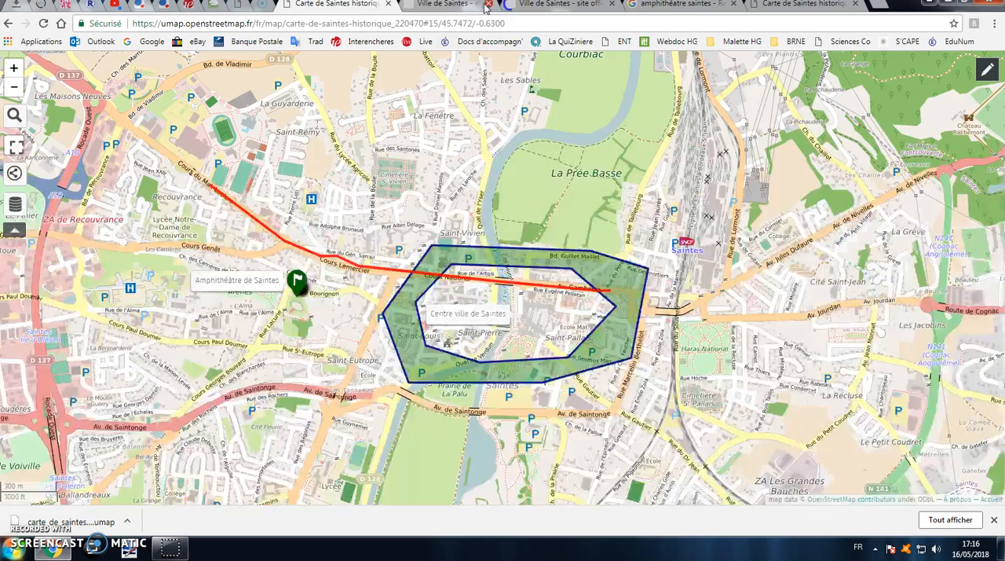
click(487, 5)
click(601, 275)
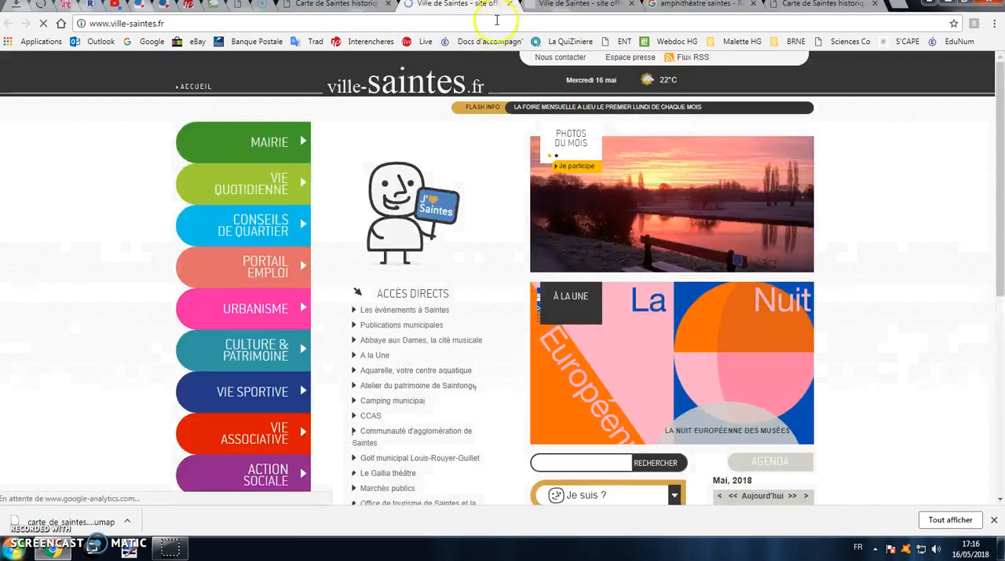
click(509, 5)
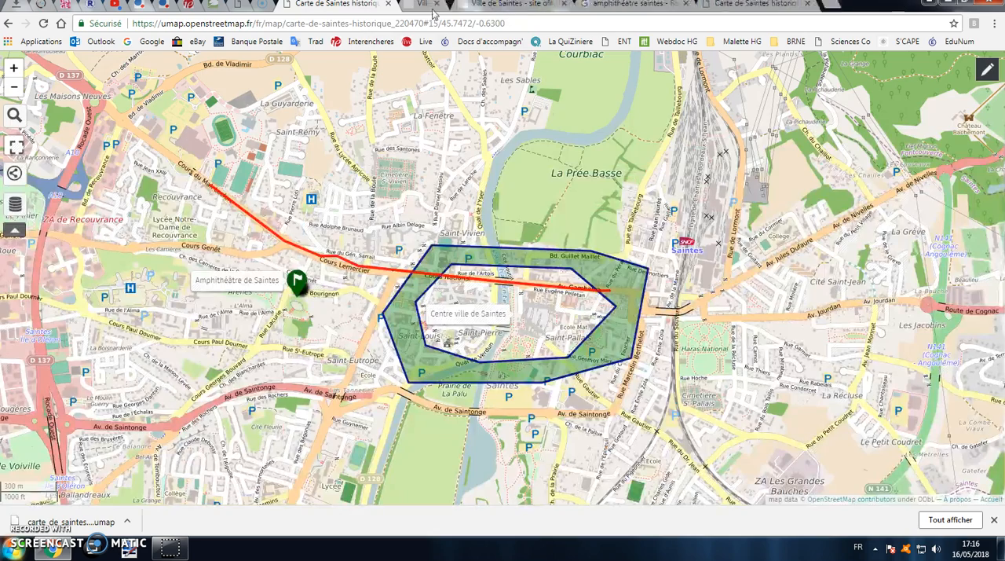
Turn on editing, delete one duplicate town-centre polygon and the duplicate red street line, and save the map
click(988, 70)
click(573, 251)
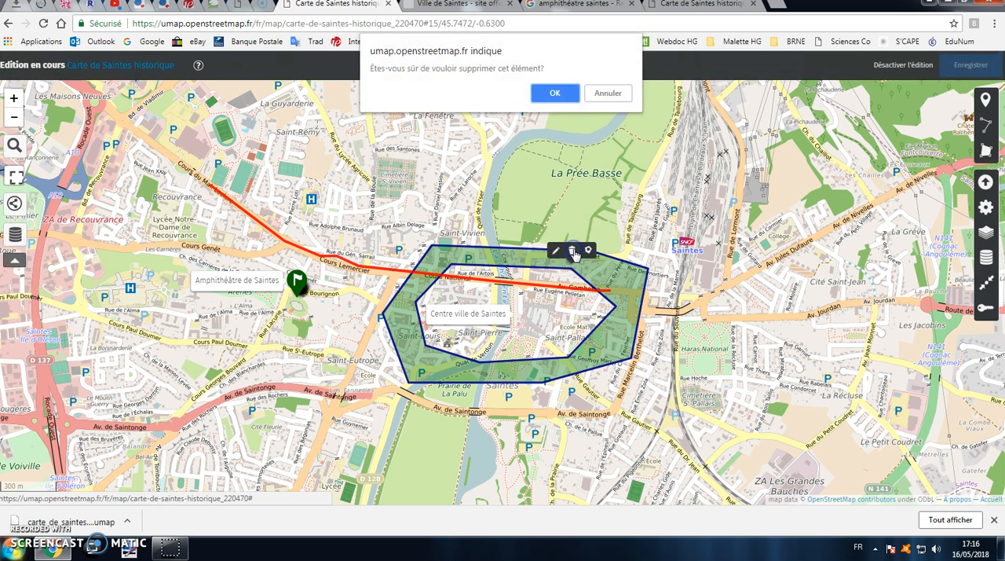
click(554, 95)
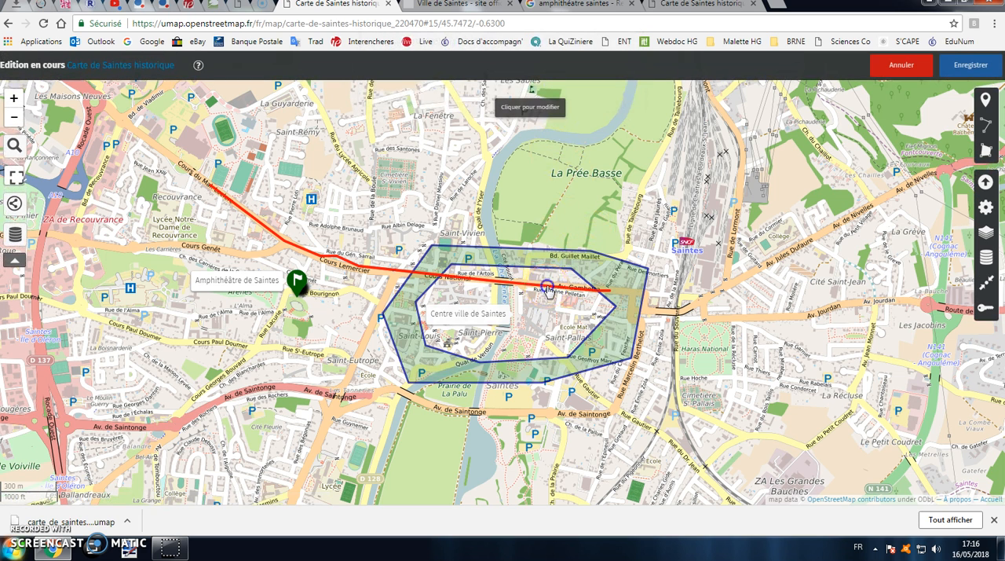
click(554, 272)
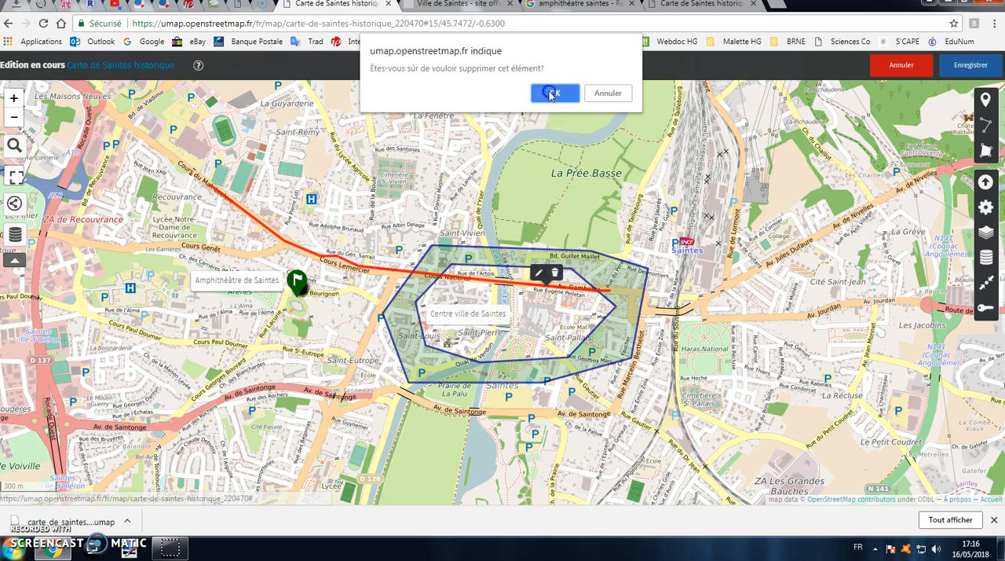
click(551, 93)
click(970, 64)
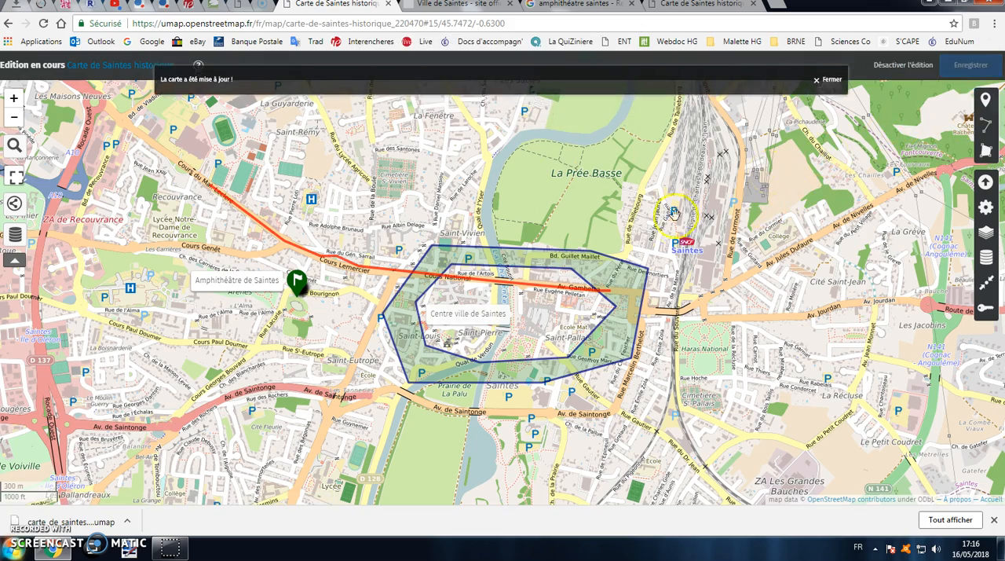
Delete the remaining "Centre ville de Saintes" polygon from the map
scroll(593, 273, up, 2)
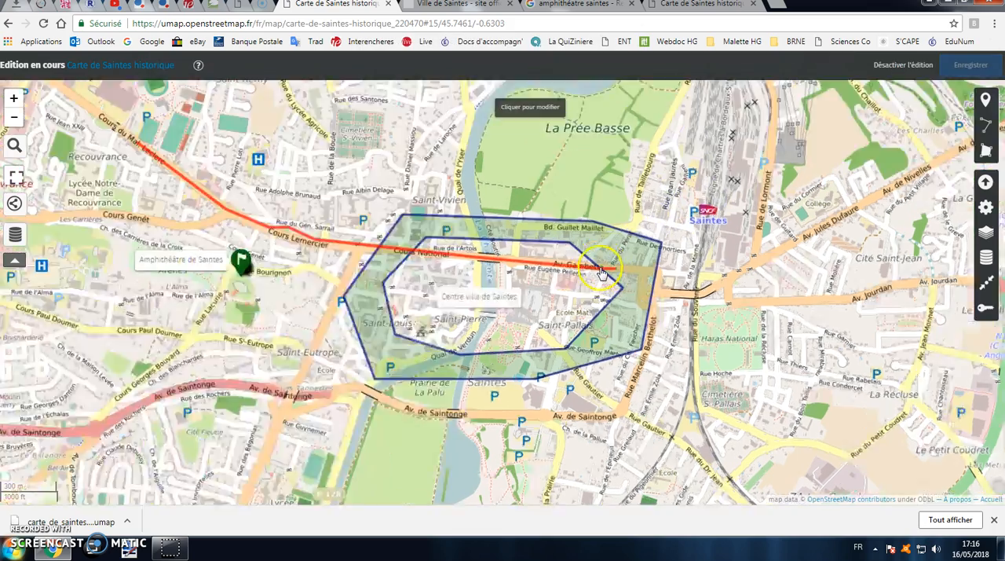
scroll(593, 272, down, 1)
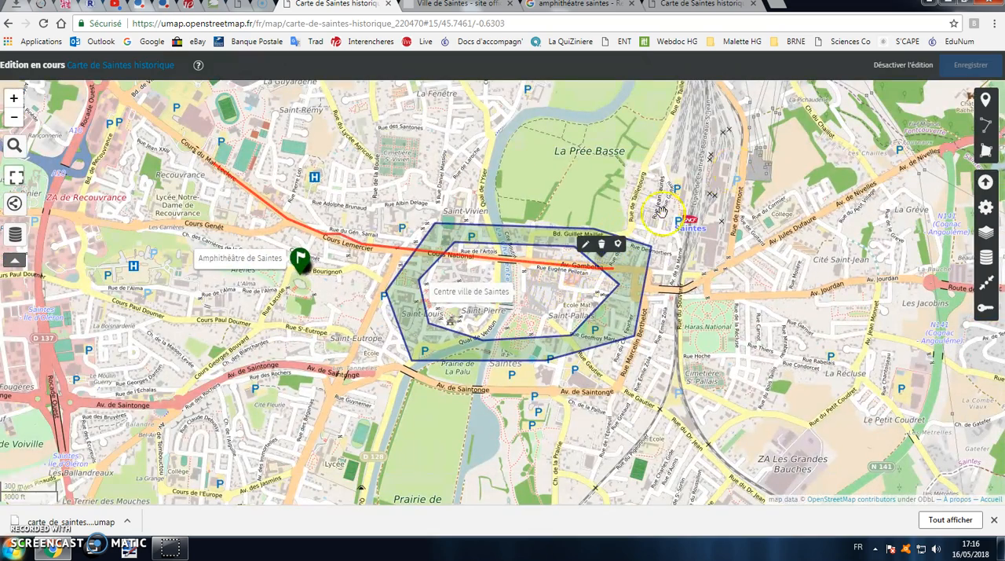
click(602, 246)
click(554, 92)
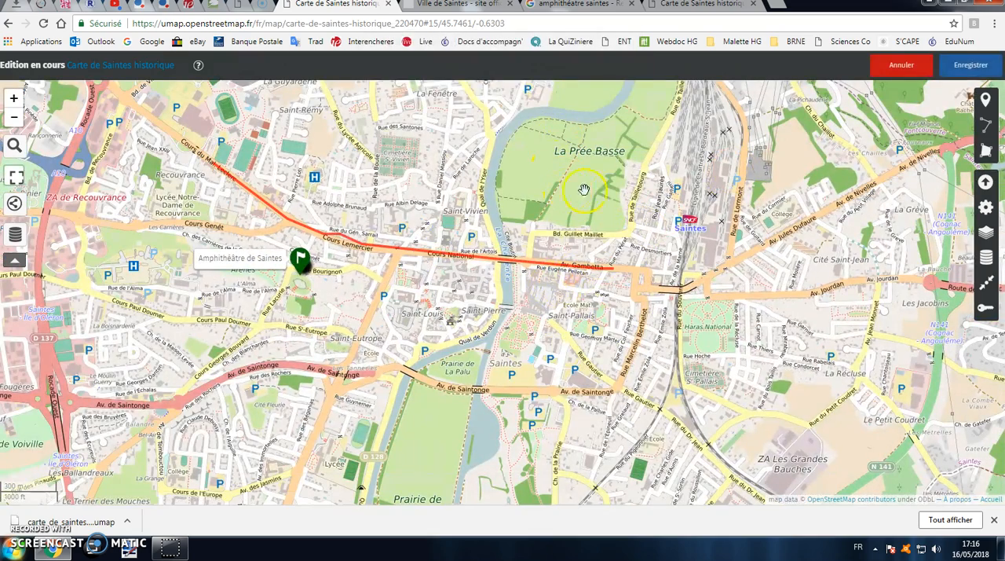
Delete the second of the two layers named Calque 1 from the map's layer list
drag(566, 265, 598, 255)
drag(466, 190, 469, 256)
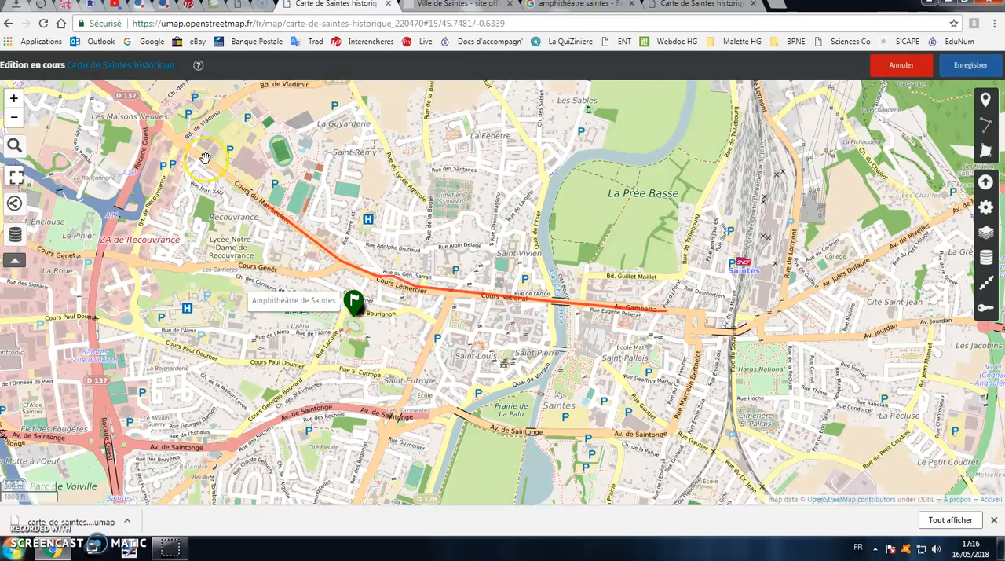
click(986, 261)
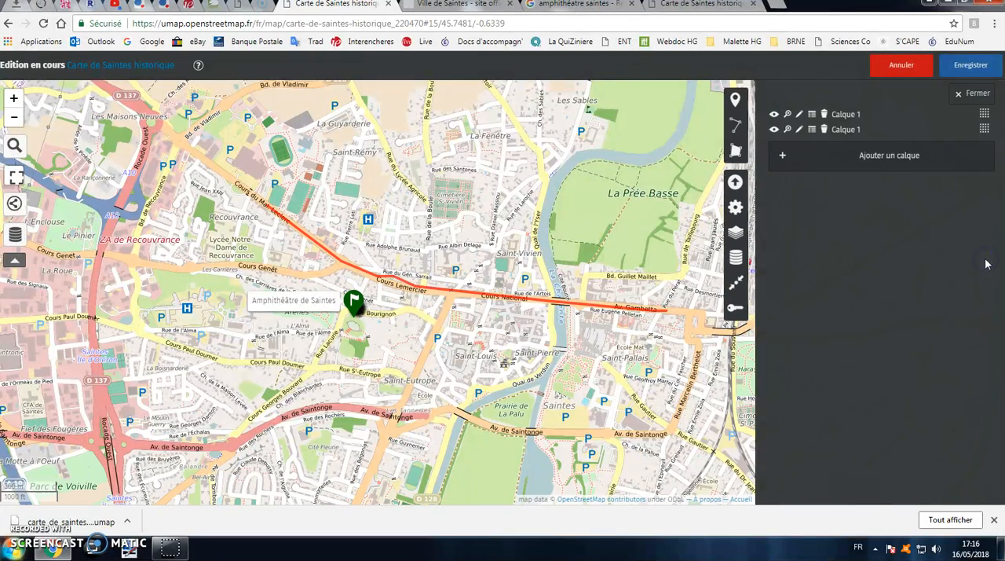
click(823, 131)
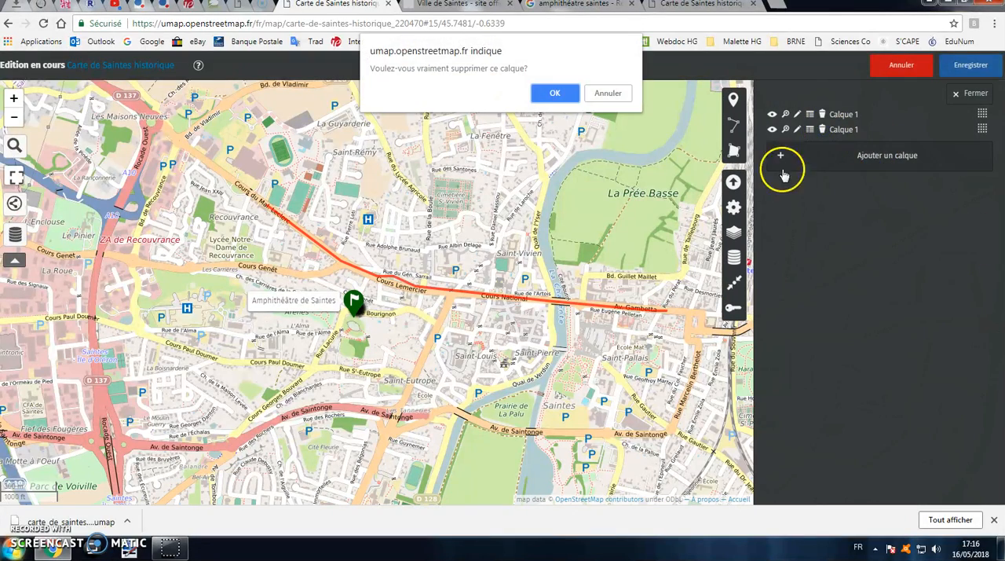
click(556, 94)
Rename the layer Calque 1 as "Saintes de l'Antiquité" and save the map
click(986, 257)
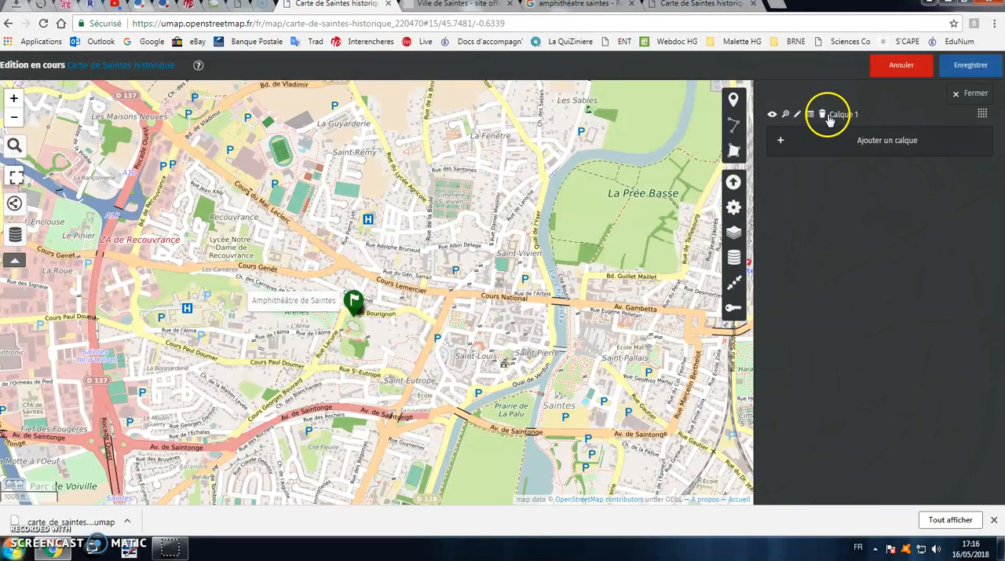
click(799, 115)
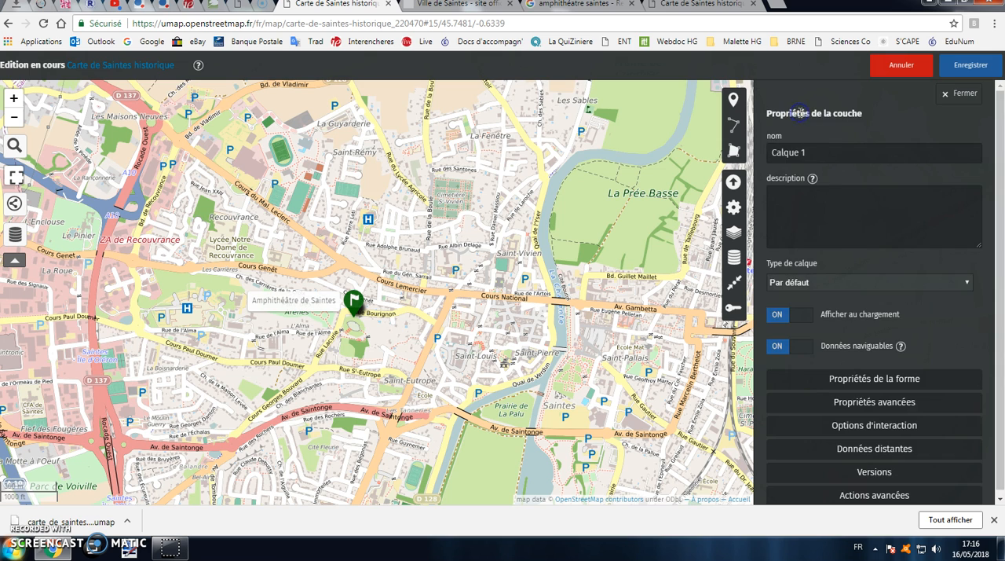
triple_click(830, 158)
text(Saintes de l'Antiquité)
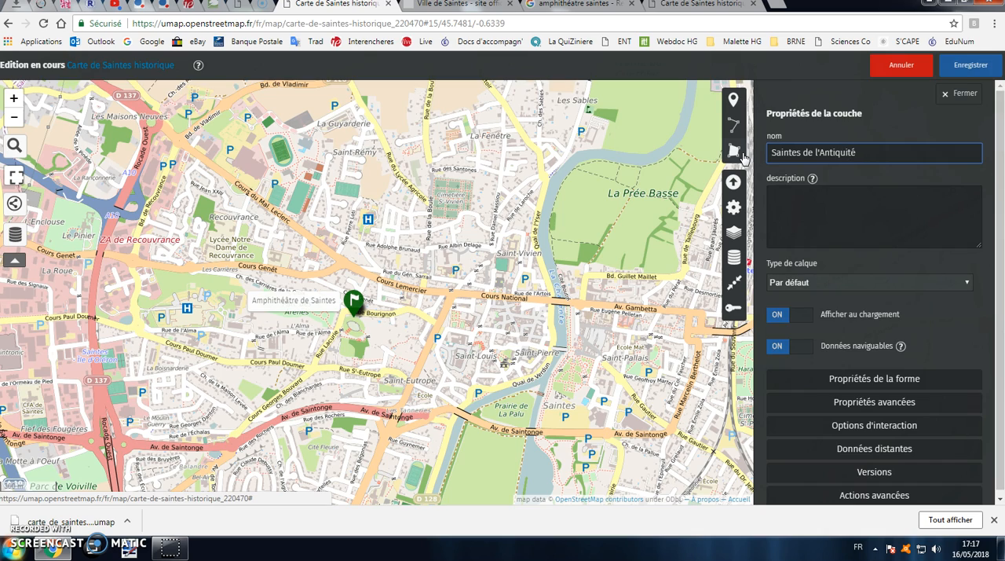
click(971, 65)
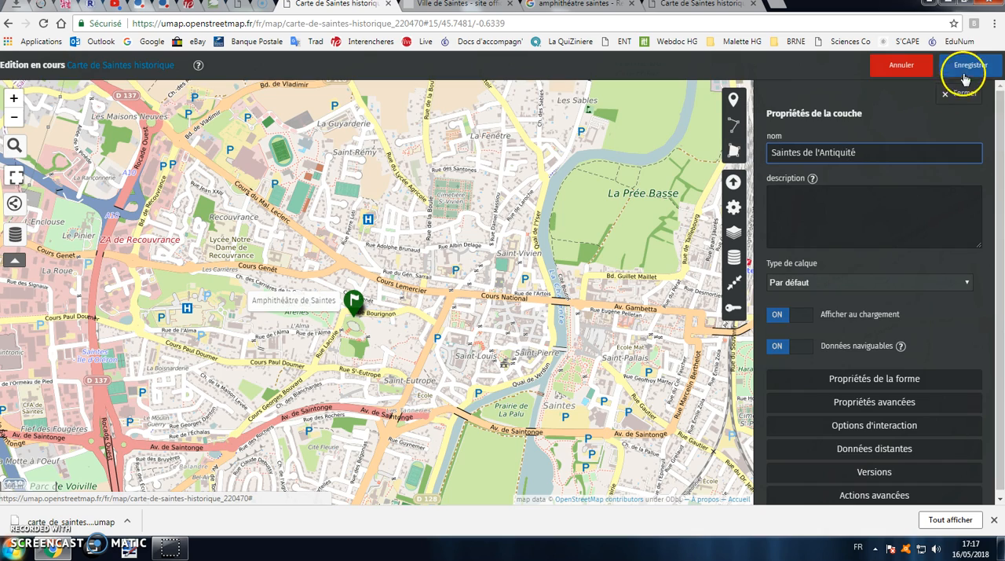
Add a marker named "Thermes romains" near Saint-Vivien on the layer Saintes de l'Antiquité, and save the map
drag(487, 317, 545, 306)
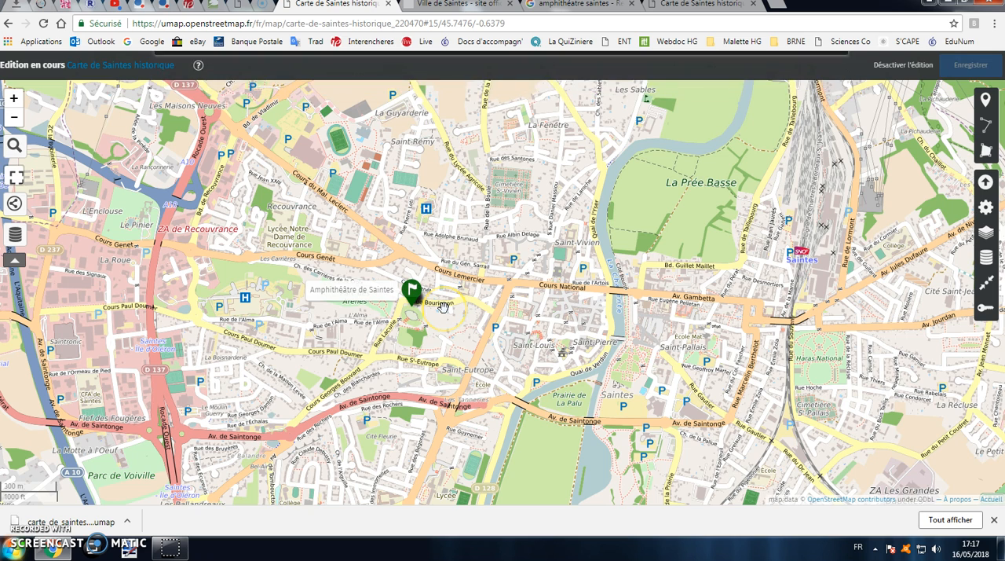
drag(448, 308, 476, 303)
click(986, 108)
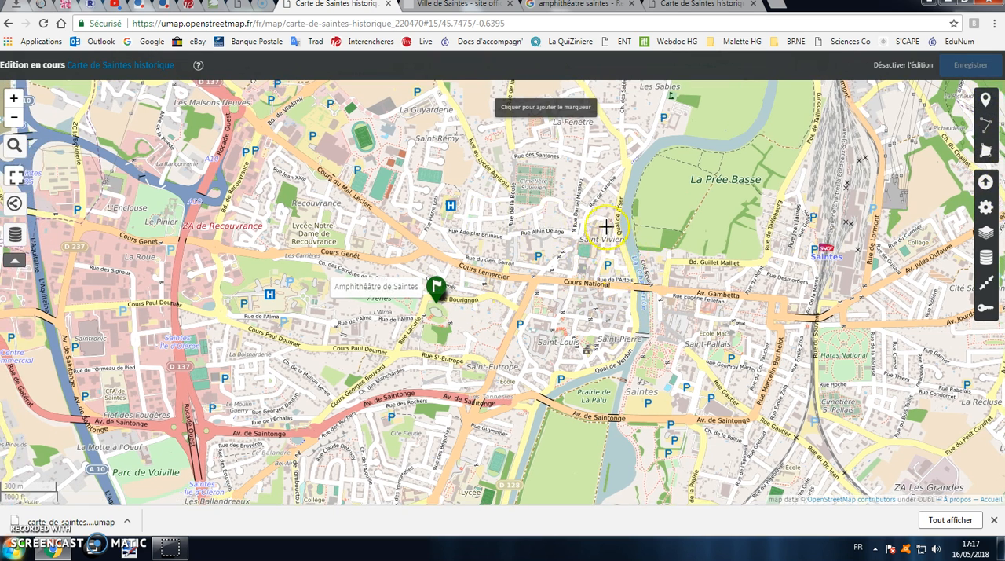
click(590, 229)
click(837, 180)
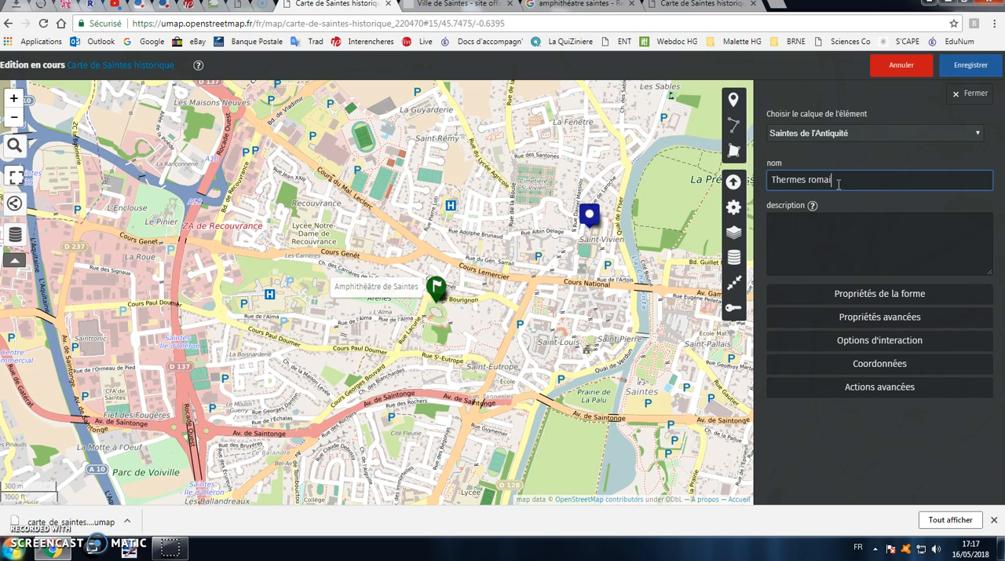
click(969, 66)
Check which layer the Thermes romains marker can be assigned to, and close its properties
click(589, 218)
click(582, 191)
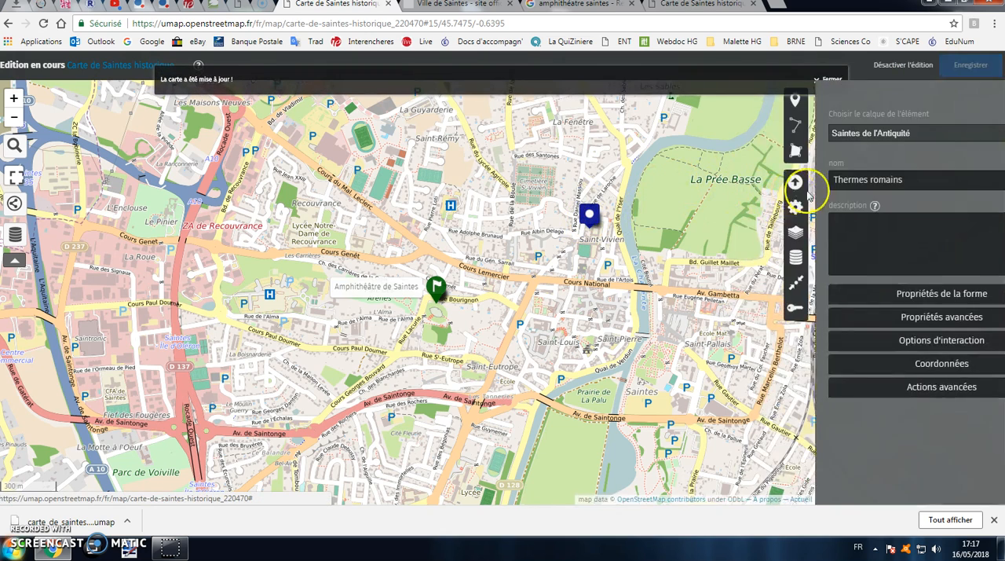
click(865, 148)
click(852, 150)
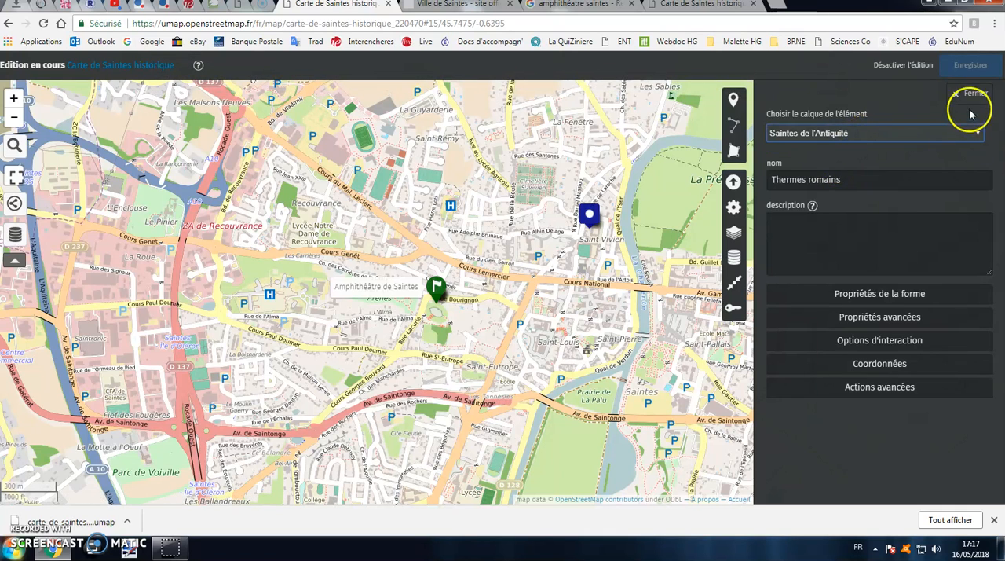
click(976, 96)
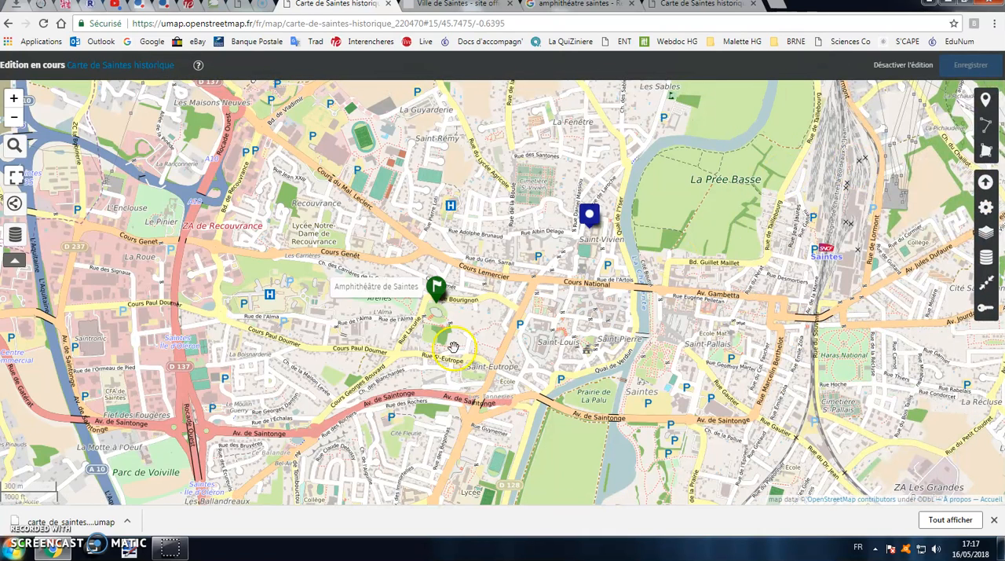
Add a new layer named "Saintes médiévale" to the map and save the map
click(986, 257)
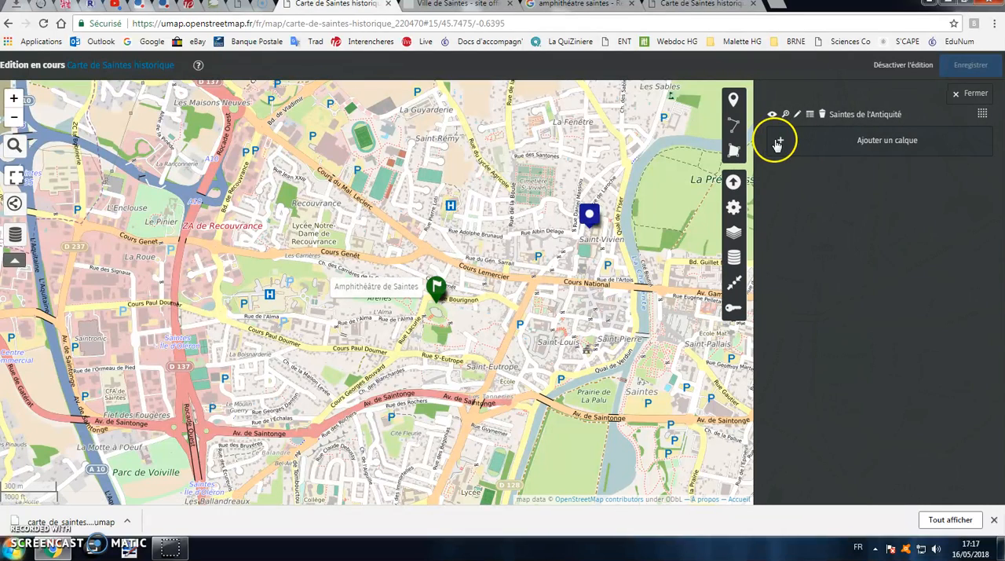
click(781, 141)
click(827, 154)
text(Saintes médiv)
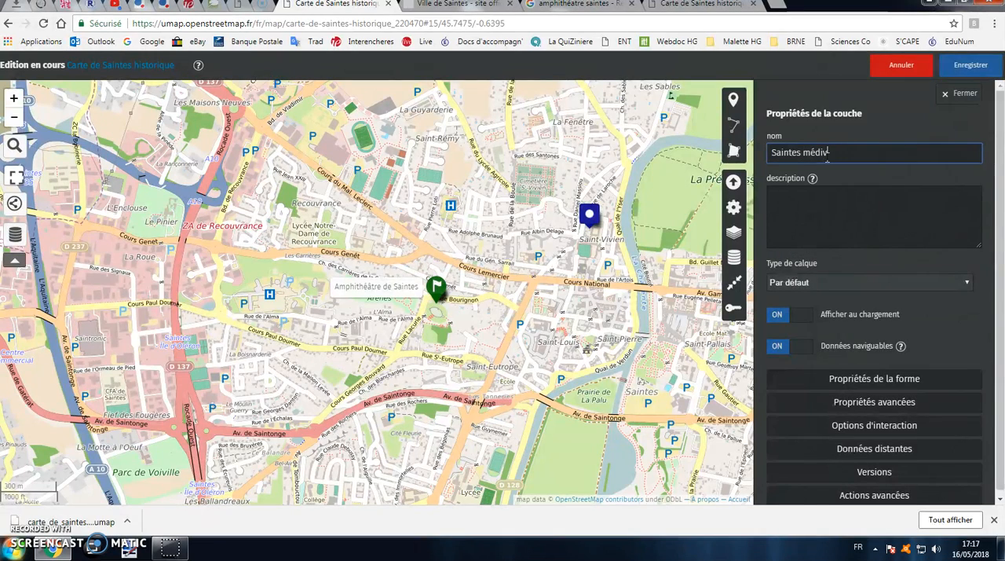
key(BackSpace)
text(évale)
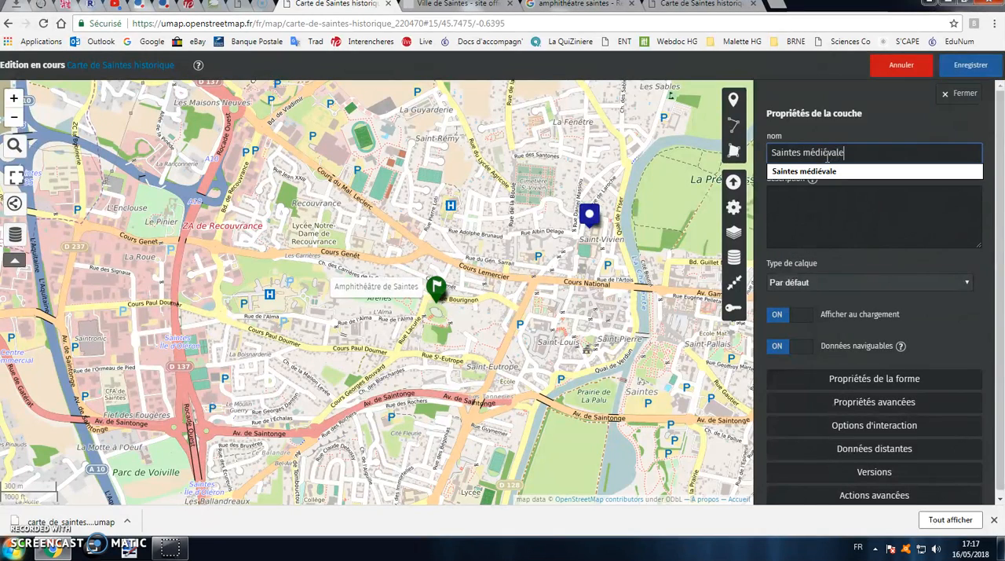
click(969, 65)
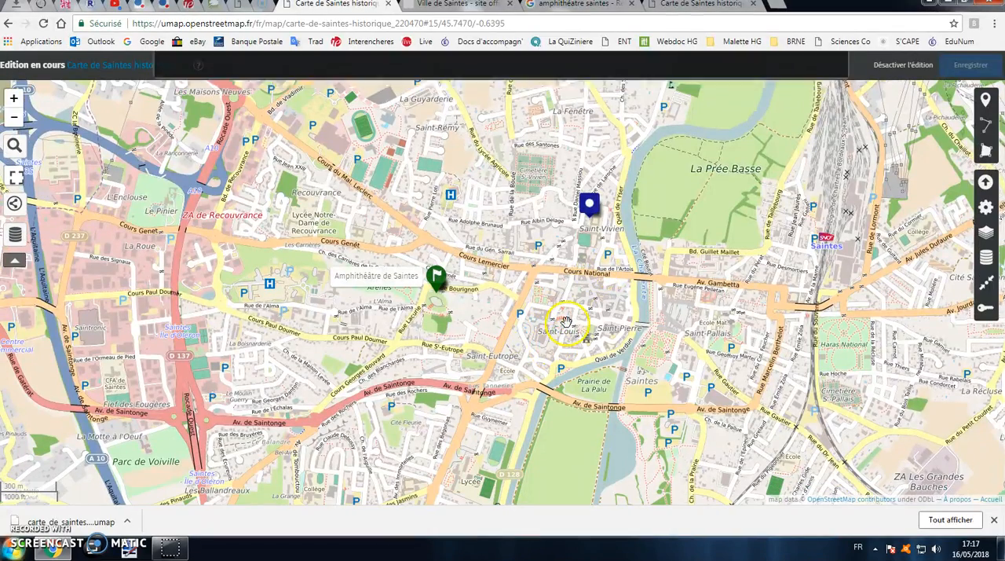
Add a marker named "Cathédrale" at Saint-Pierre on the layer Saintes médiévale, and save the map
double_click(625, 335)
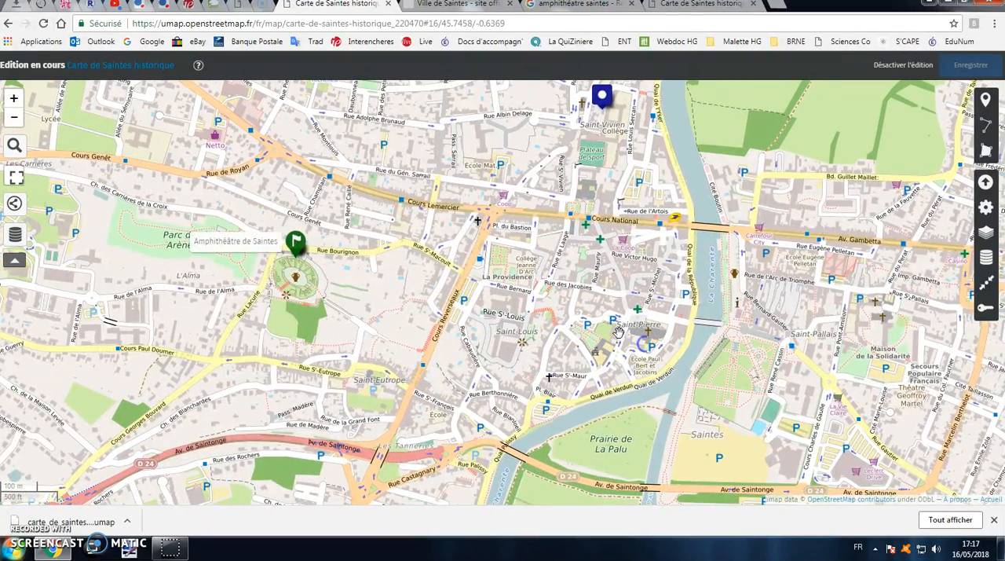
click(987, 104)
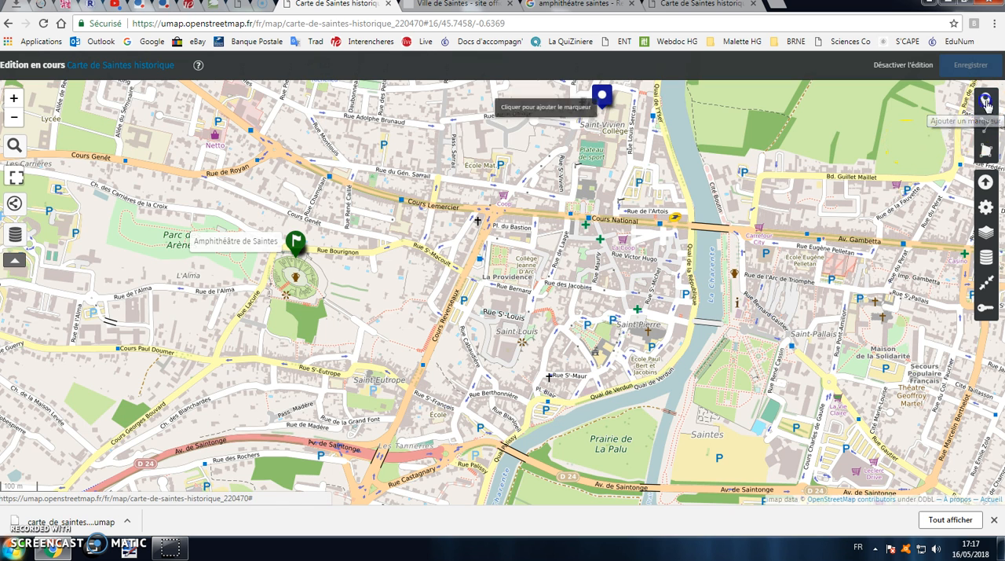
click(634, 326)
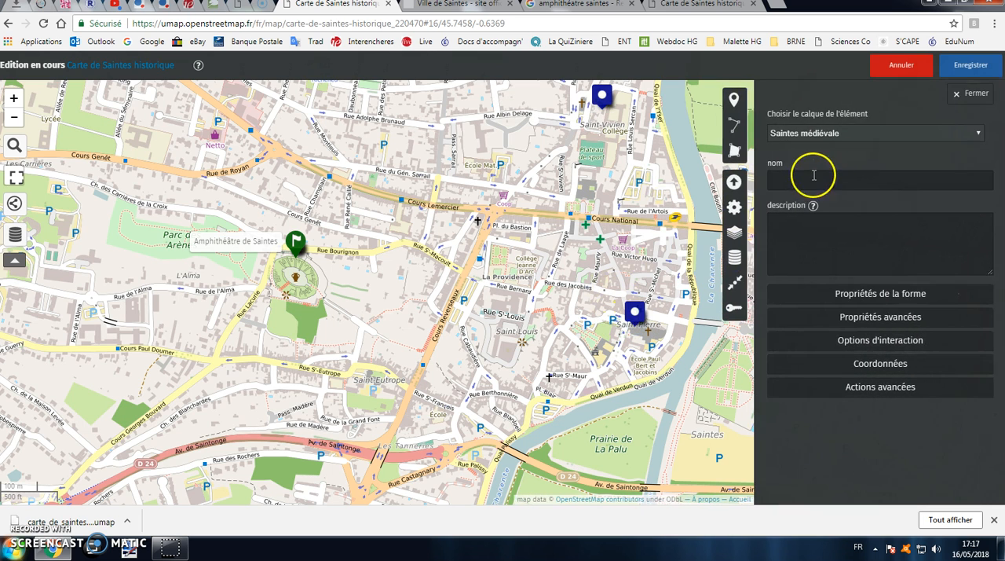
text(Cathéd)
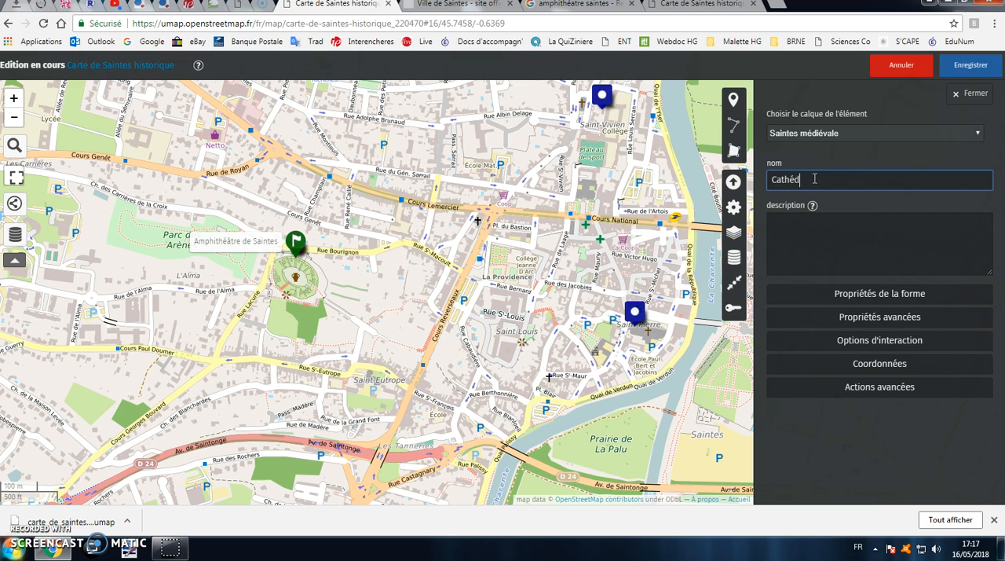
click(930, 133)
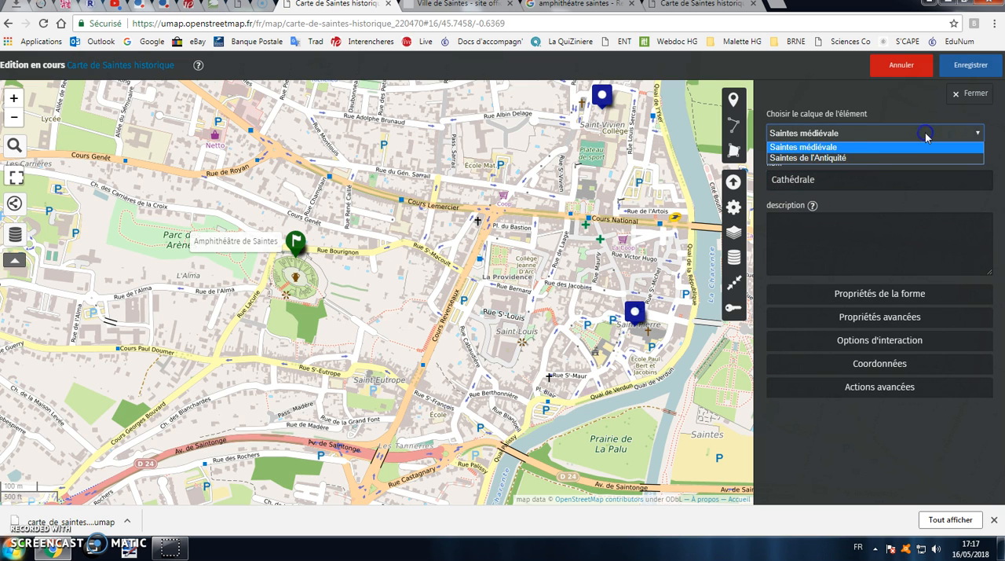
click(868, 148)
click(971, 65)
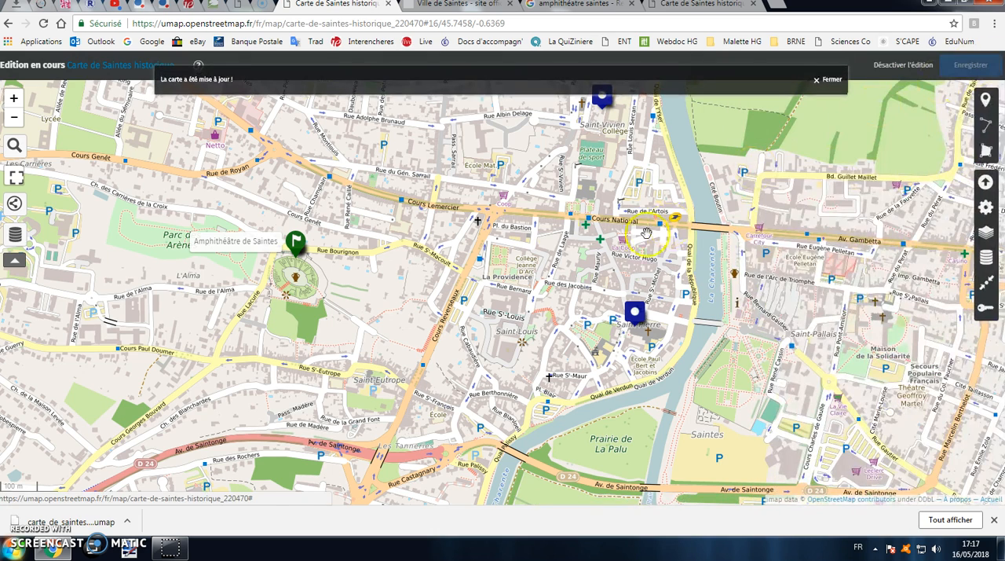
Hide and show the layers Saintes médiévale and Saintes de l'Antiquité, separately and together, to check their markers, leaving both layers shown
drag(644, 232, 654, 260)
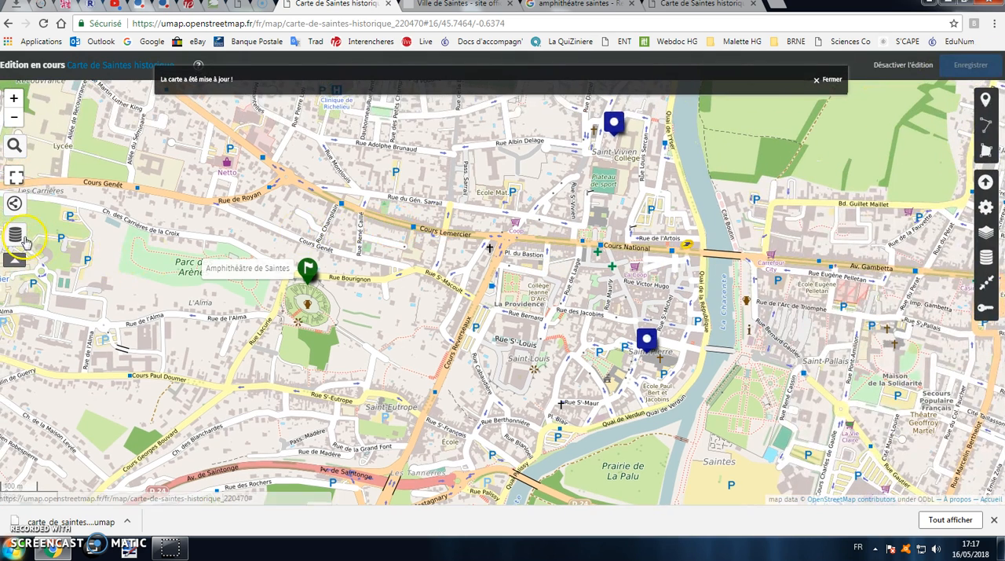
click(16, 236)
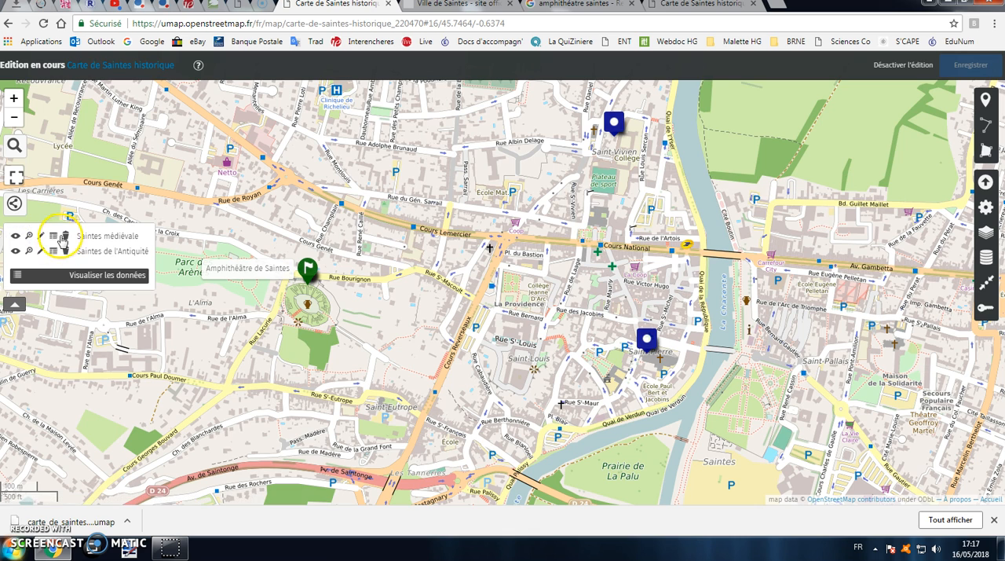
click(15, 236)
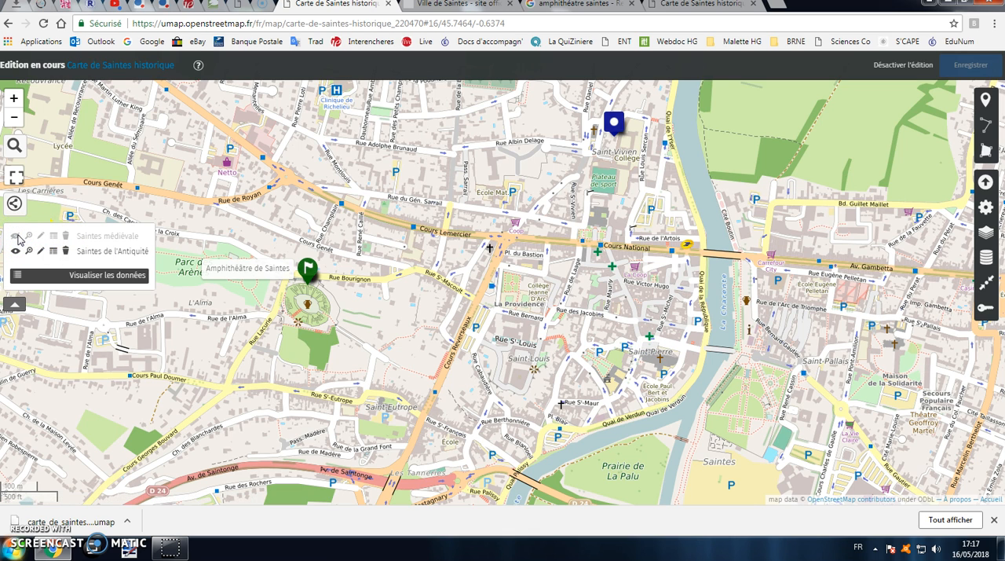
click(16, 235)
click(16, 250)
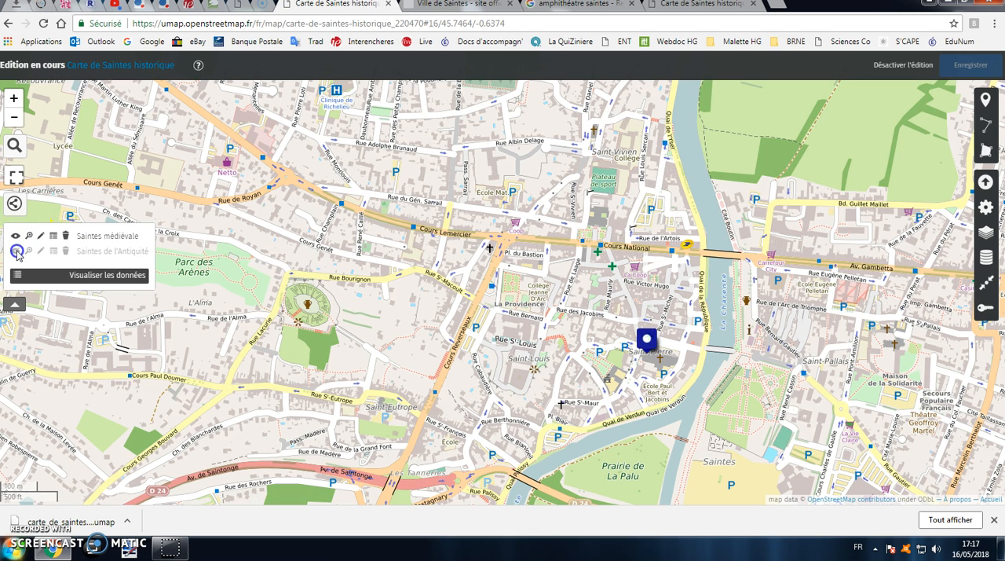
click(16, 250)
click(15, 250)
click(16, 251)
click(15, 236)
click(15, 250)
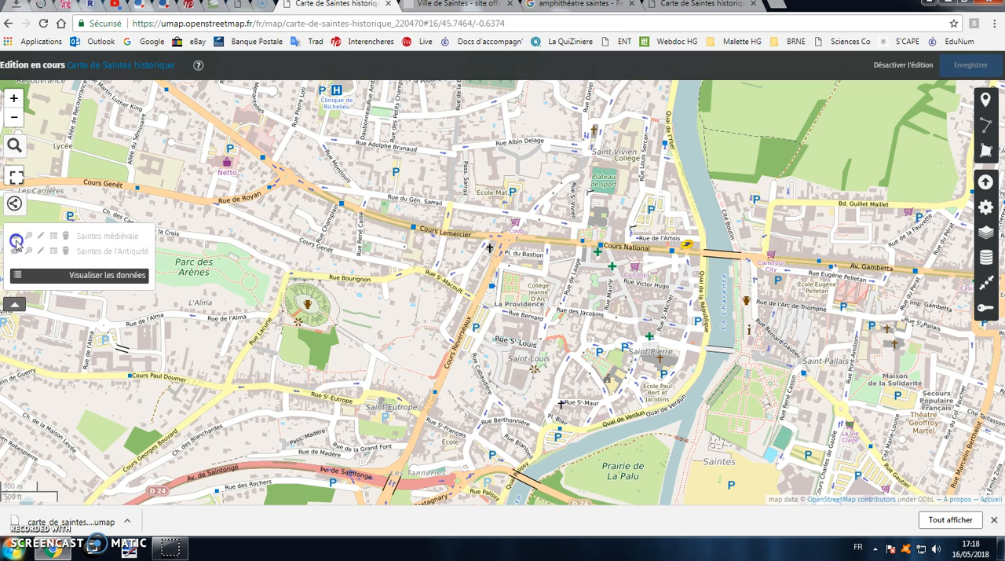
click(16, 235)
click(16, 250)
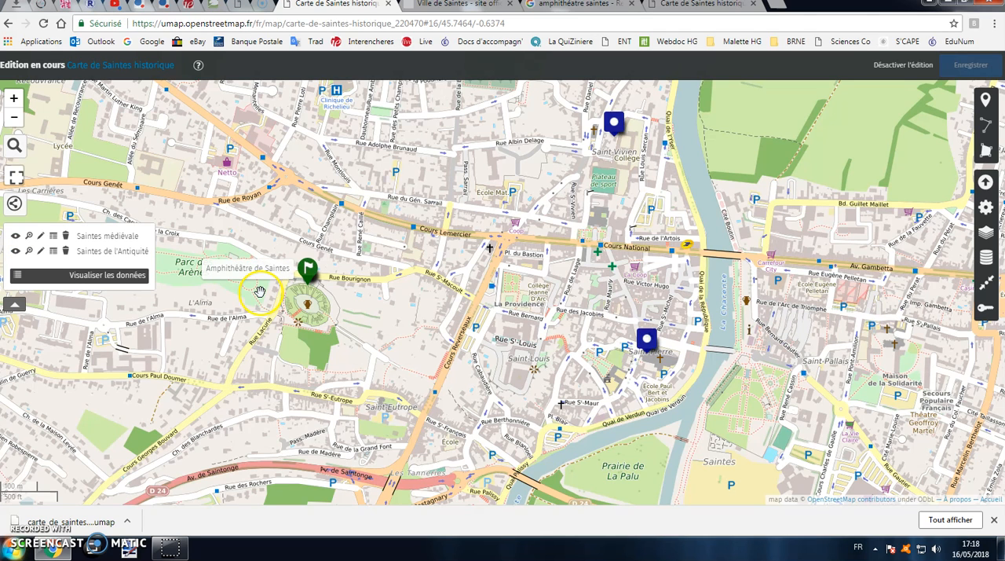